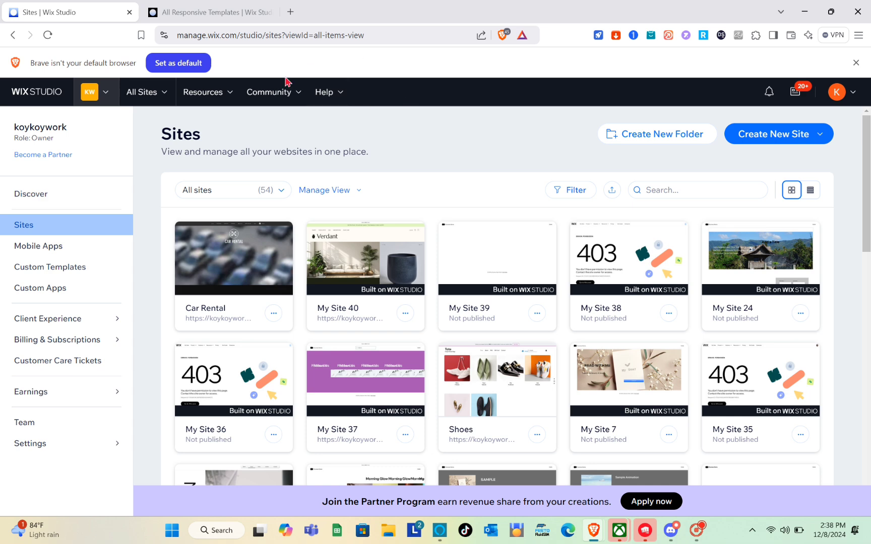
Go to wix.com and look over the account's list of sites
{"action": "left_click", "coordinate": [233, 35]}
{"action": "type", "text": "wix"}
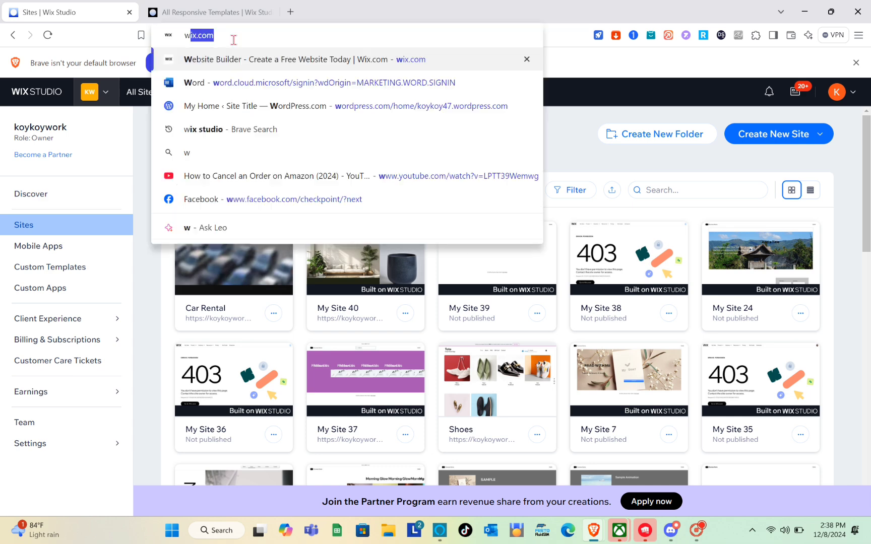
{"action": "key", "text": "Return"}
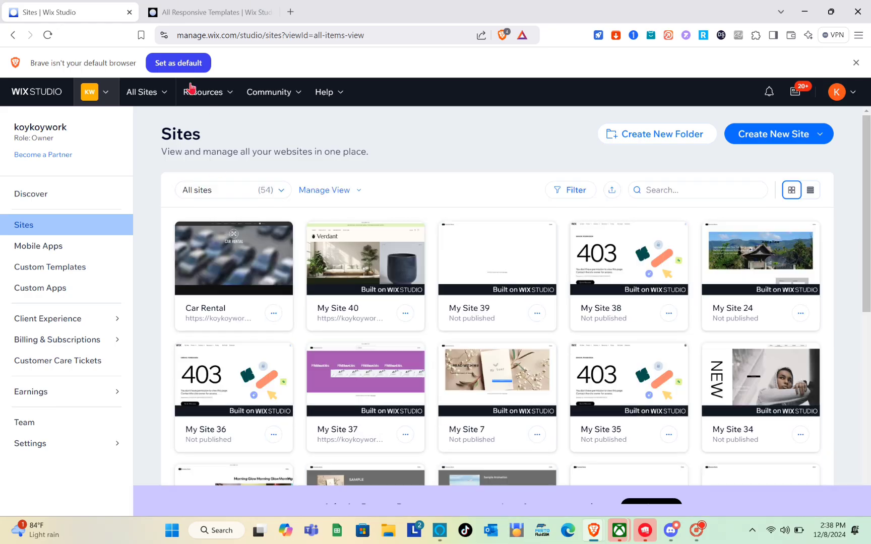
{"action": "mouse_move", "coordinate": [255, 387]}
{"action": "scroll", "coordinate": [444, 352], "scroll_direction": "down", "scroll_amount": 2}
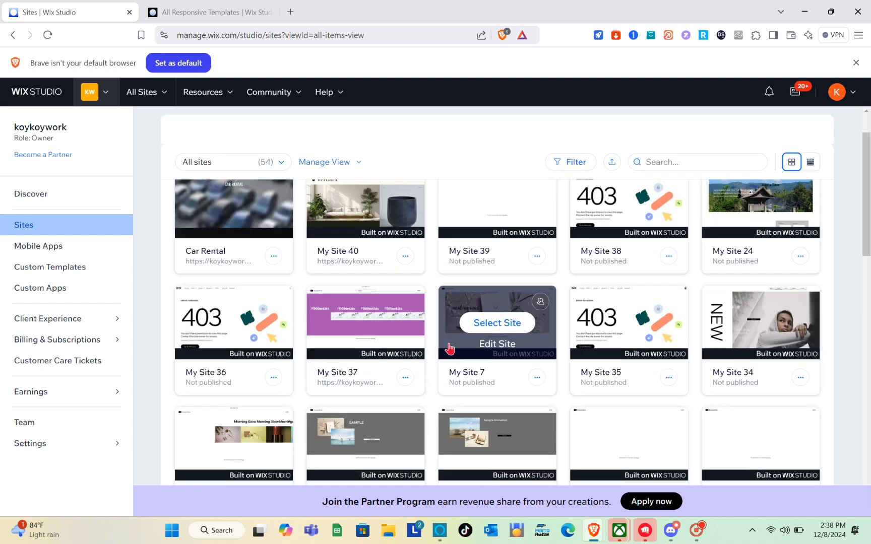
{"action": "scroll", "coordinate": [450, 347], "scroll_direction": "up", "scroll_amount": 3}
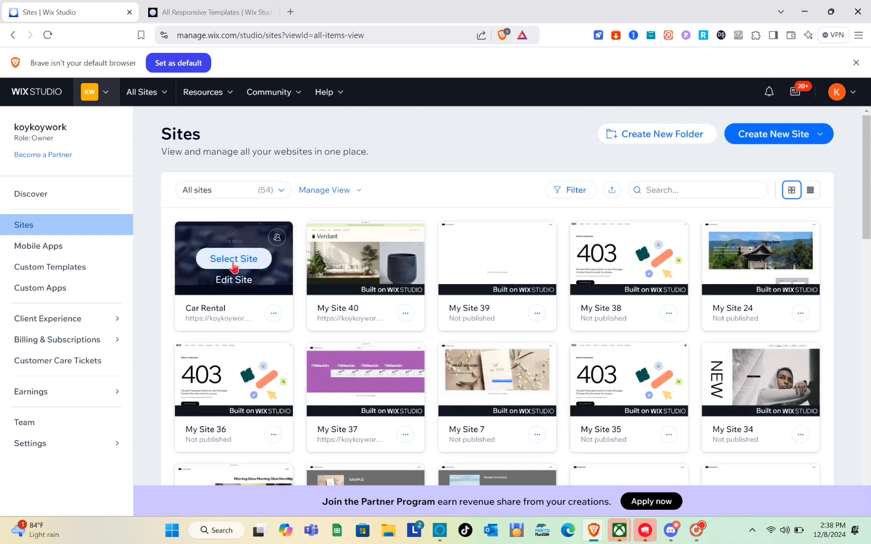
Select the Car Rental site and view its live version from the site dashboard
{"action": "left_click", "coordinate": [233, 260]}
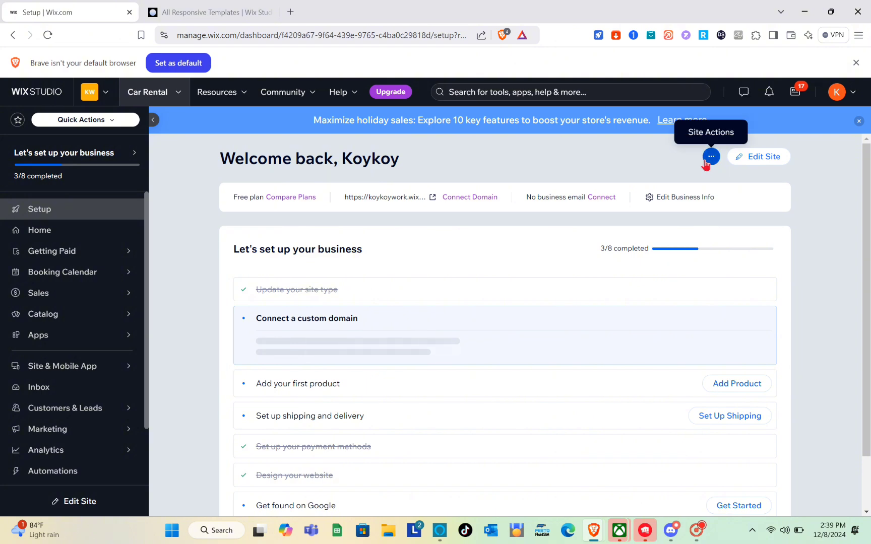
{"action": "left_click", "coordinate": [705, 161]}
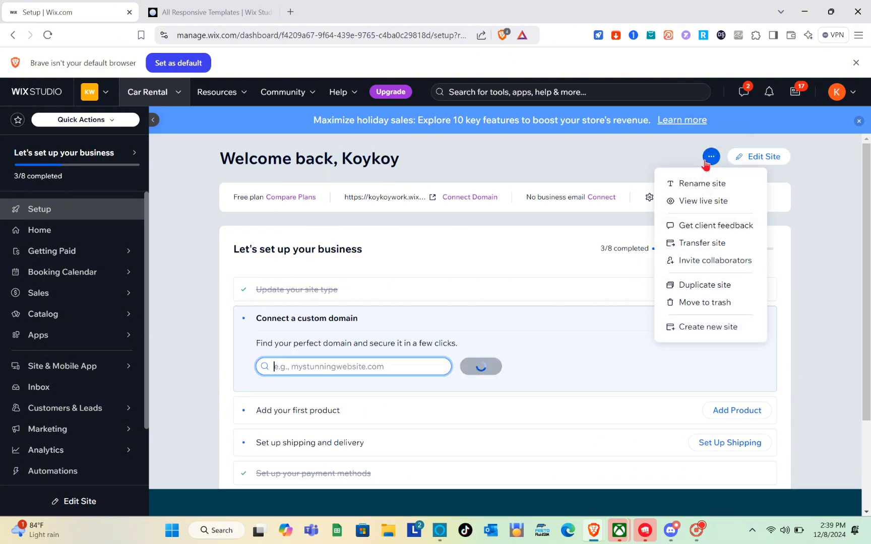
{"action": "left_click", "coordinate": [690, 202]}
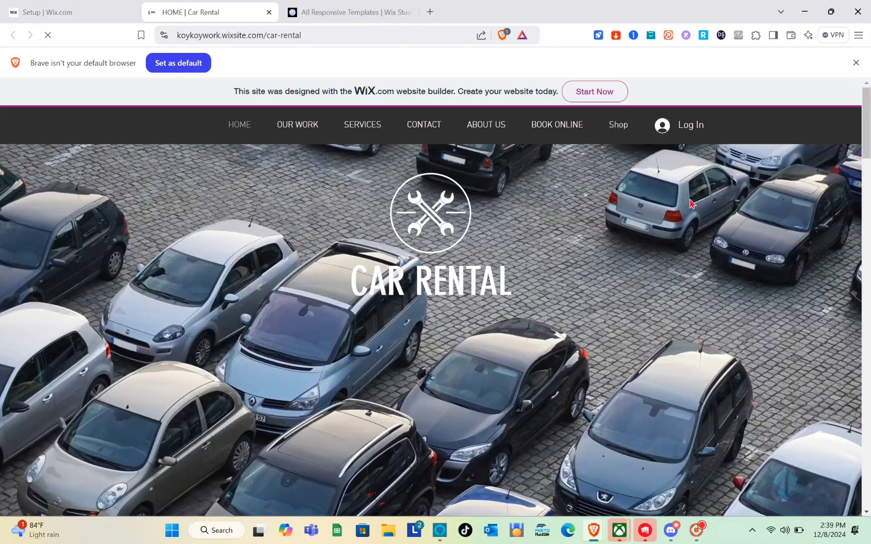
Look through the live Car Rental homepage, including its navigation menu, services and fleet sections
{"action": "scroll", "coordinate": [453, 390], "scroll_direction": "down", "scroll_amount": 10}
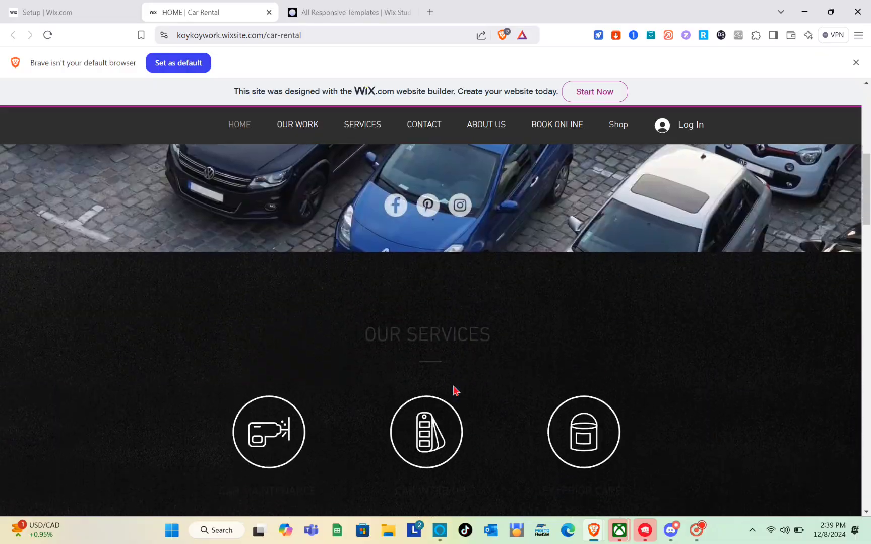
{"action": "scroll", "coordinate": [454, 391], "scroll_direction": "up", "scroll_amount": 10}
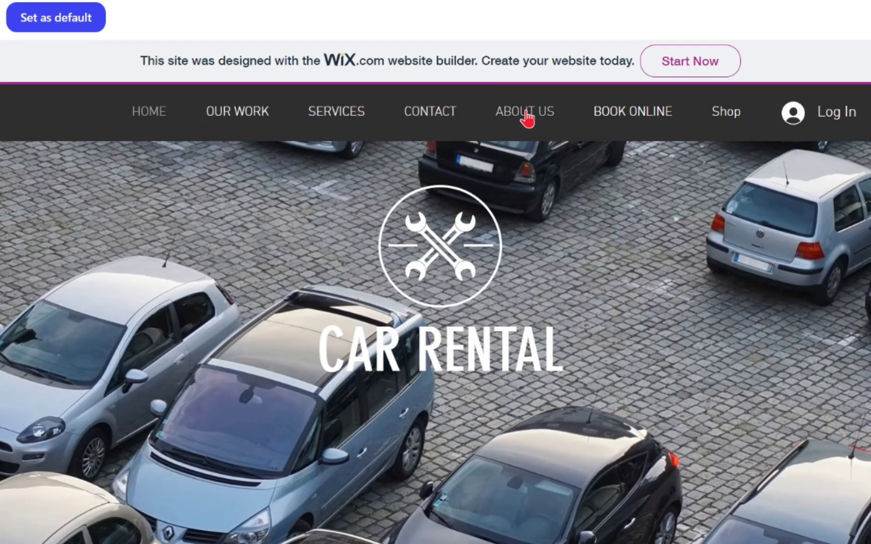
{"action": "scroll", "coordinate": [517, 373], "scroll_direction": "down", "scroll_amount": 10}
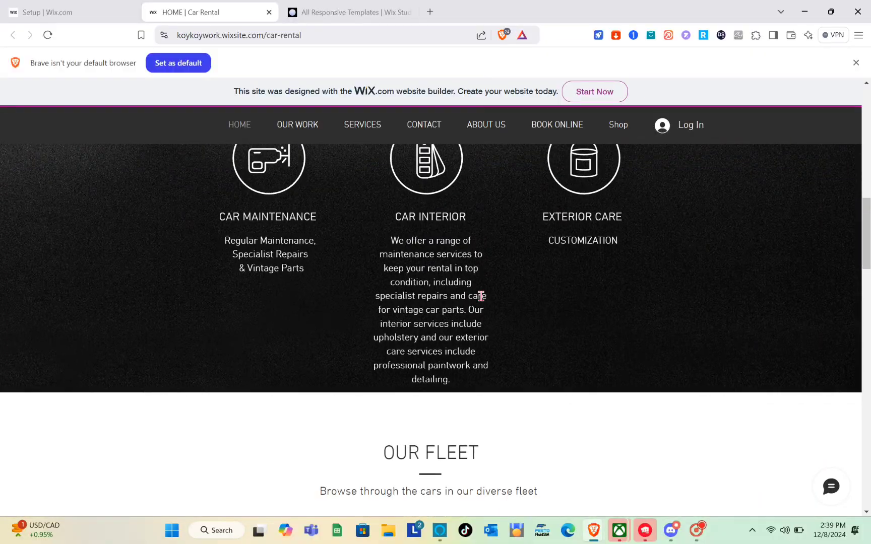
{"action": "scroll", "coordinate": [481, 296], "scroll_direction": "down", "scroll_amount": 15}
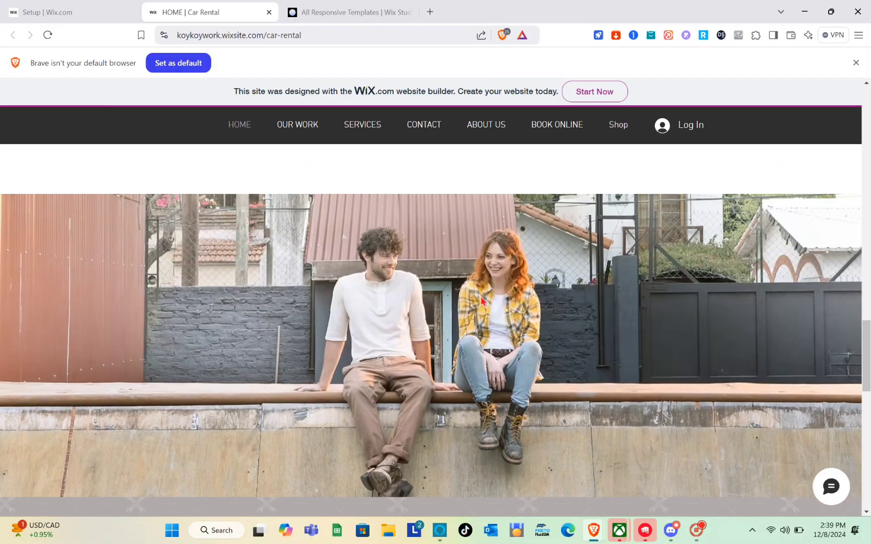
{"action": "scroll", "coordinate": [482, 301], "scroll_direction": "down", "scroll_amount": 8}
{"action": "scroll", "coordinate": [480, 297], "scroll_direction": "up", "scroll_amount": 12}
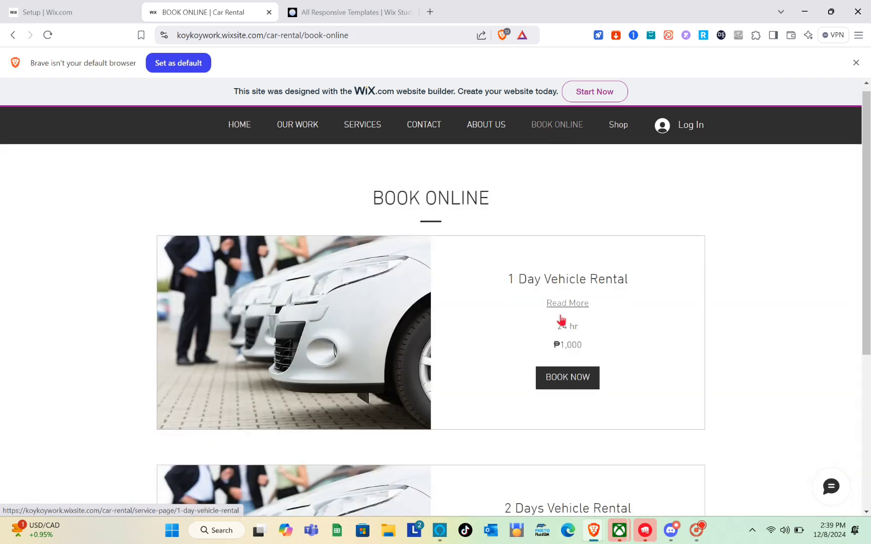
Review the vehicle rental offers on the Book Online page and return to the site's homepage
{"action": "scroll", "coordinate": [561, 320], "scroll_direction": "down", "scroll_amount": 4}
{"action": "scroll", "coordinate": [560, 319], "scroll_direction": "up", "scroll_amount": 5}
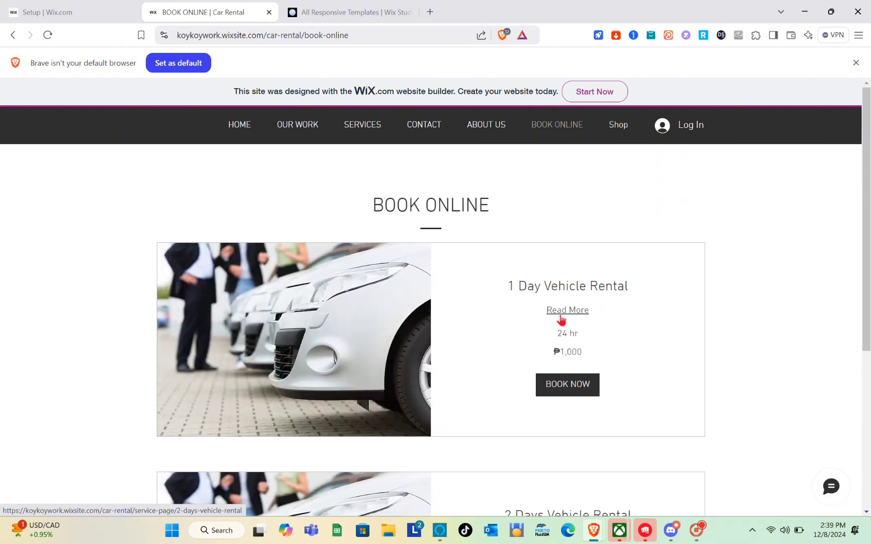
{"action": "scroll", "coordinate": [464, 356], "scroll_direction": "down", "scroll_amount": 4}
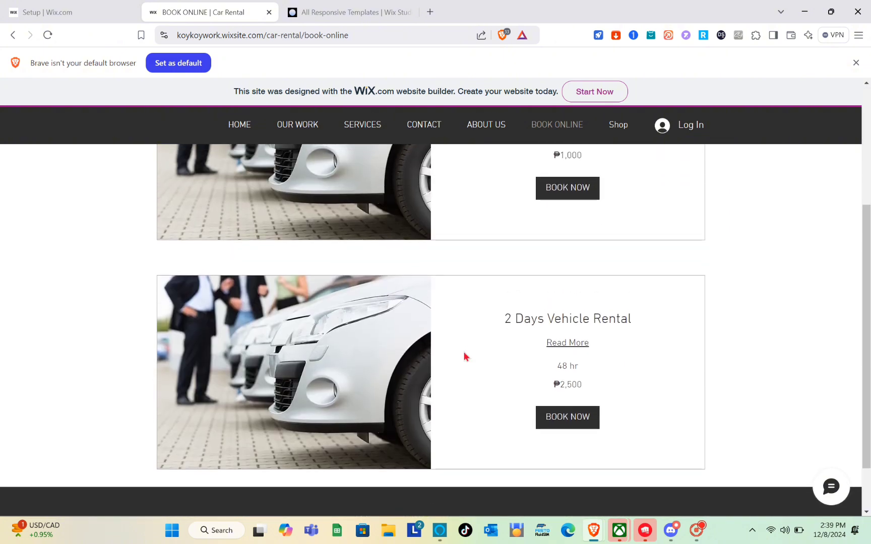
{"action": "scroll", "coordinate": [464, 355], "scroll_direction": "up", "scroll_amount": 3}
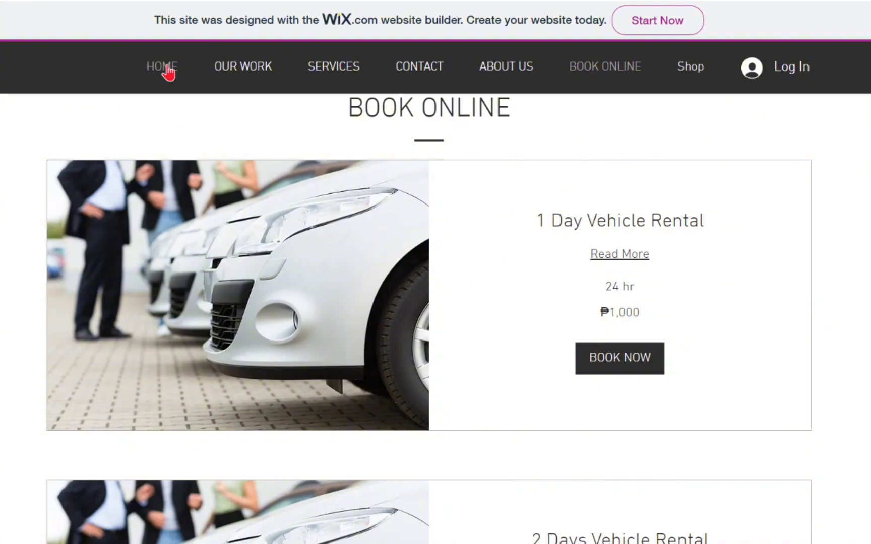
{"action": "left_click", "coordinate": [168, 72]}
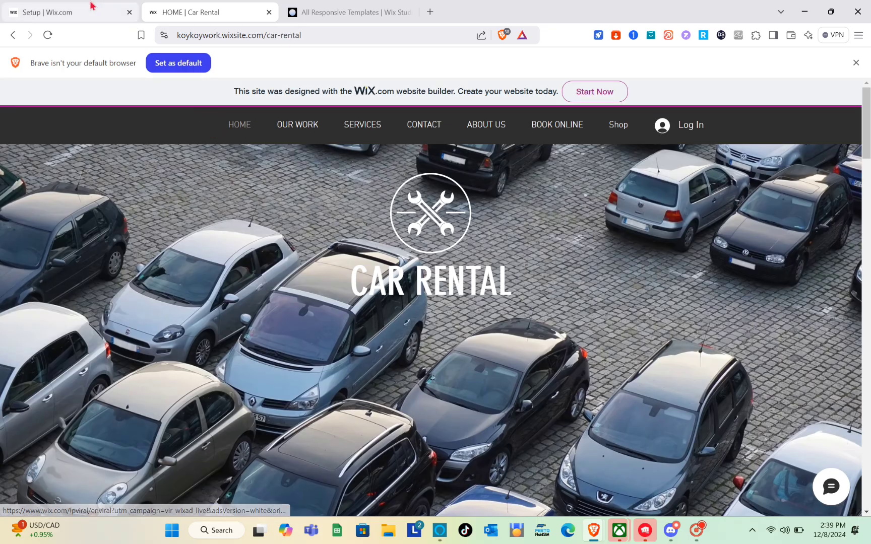
Review the business setup checklist in the Car Rental dashboard and return to the overview of all sites
{"action": "left_click", "coordinate": [92, 5]}
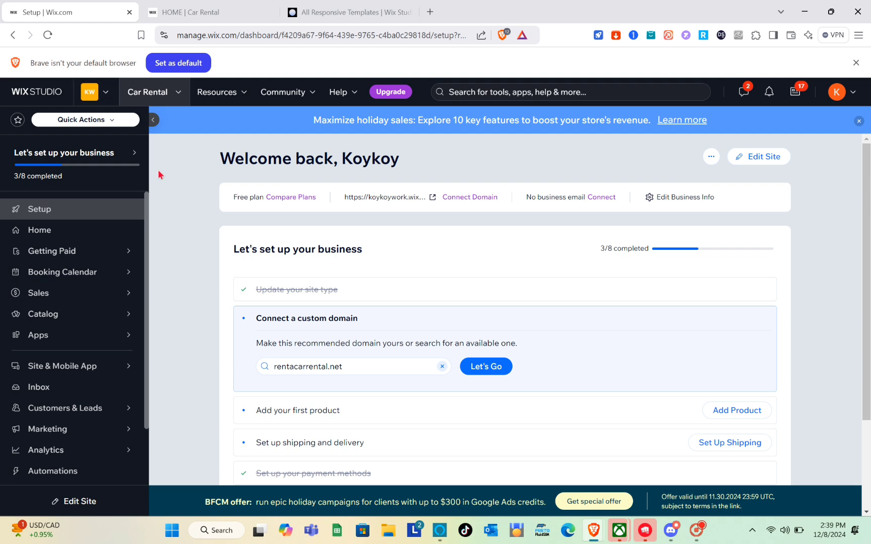
{"action": "scroll", "coordinate": [339, 361], "scroll_direction": "down", "scroll_amount": 3}
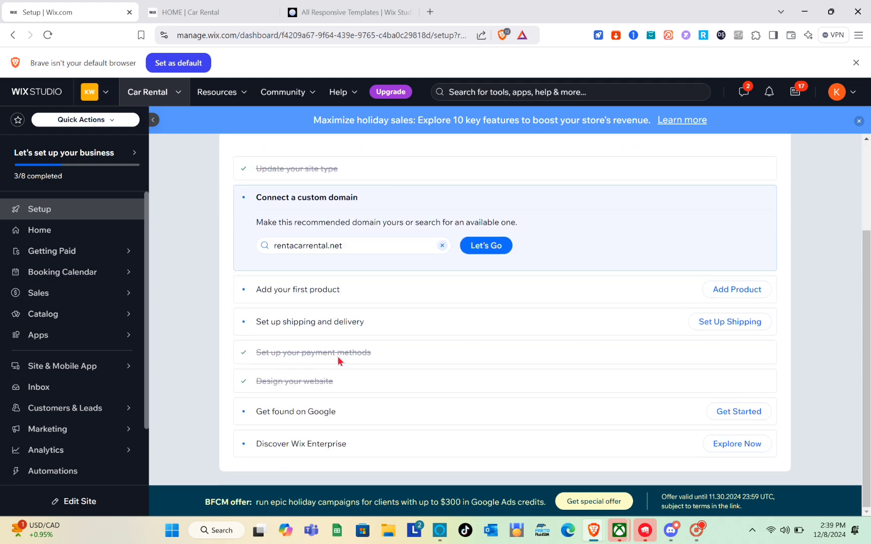
{"action": "scroll", "coordinate": [339, 360], "scroll_direction": "up", "scroll_amount": 3}
{"action": "left_click", "coordinate": [30, 89]}
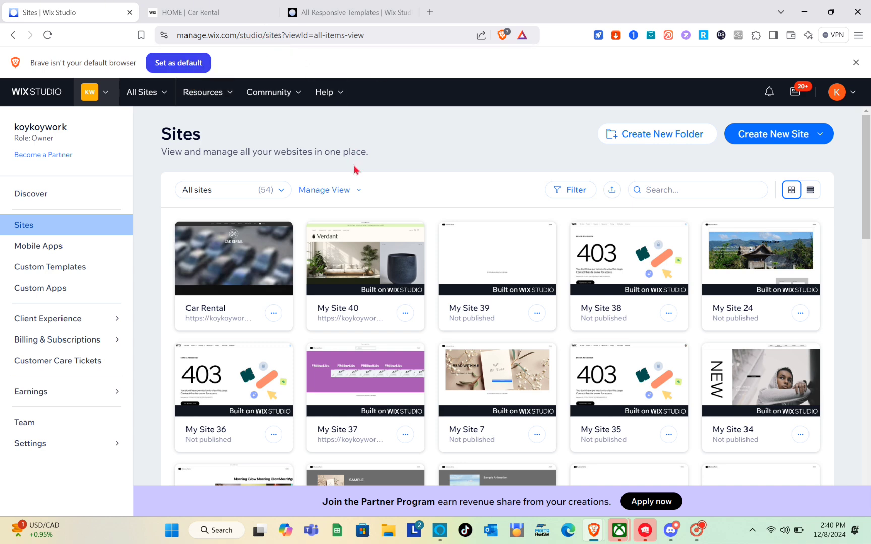
{"action": "left_click", "coordinate": [697, 532]}
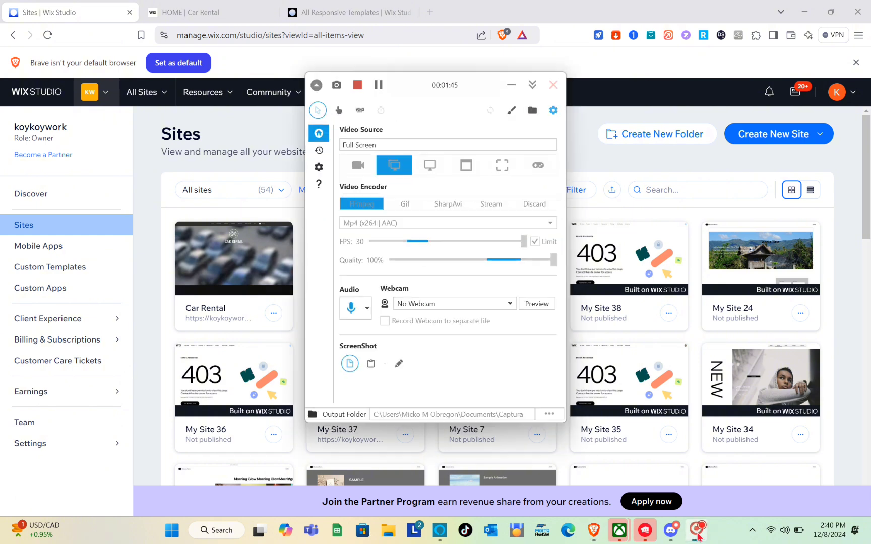
{"action": "left_click", "coordinate": [696, 532]}
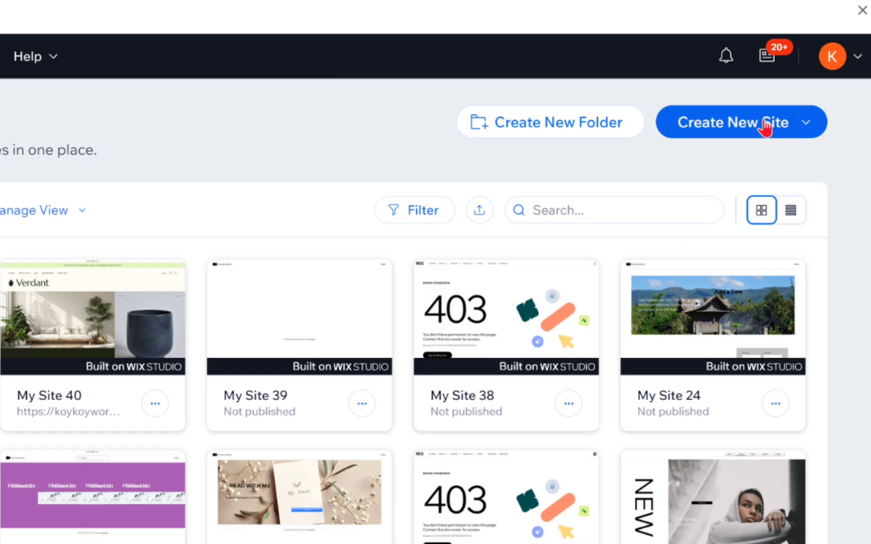
Start creating a new site with the Wix Editor
{"action": "left_click", "coordinate": [793, 133]}
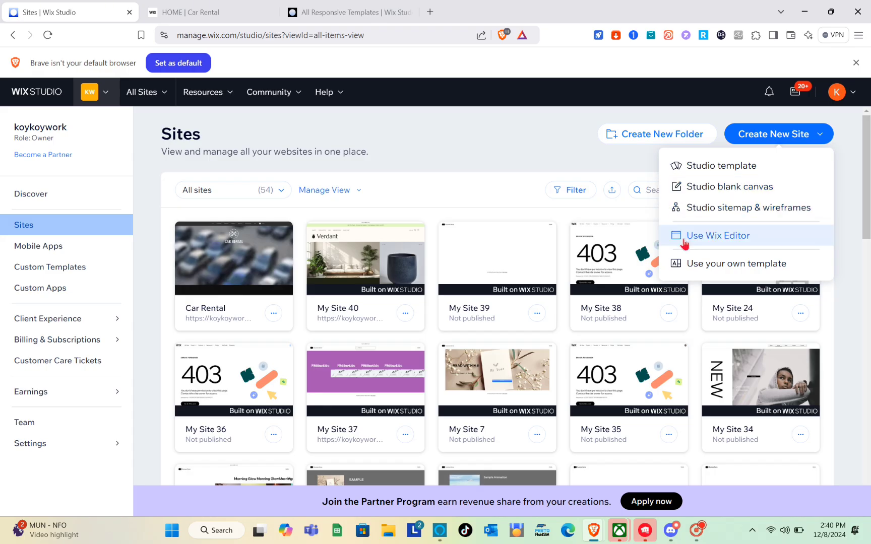
{"action": "left_click", "coordinate": [726, 238]}
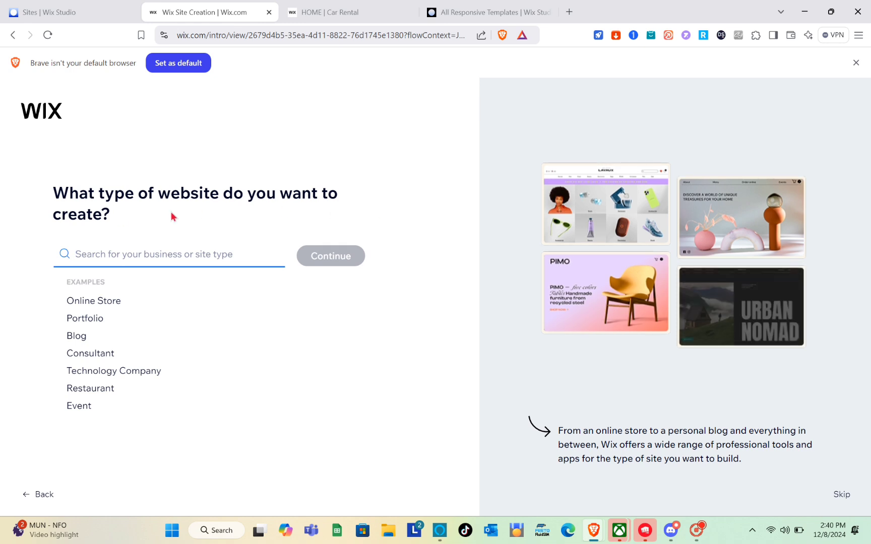
{"action": "left_click_drag", "start_coordinate": [53, 193], "coordinate": [160, 205]}
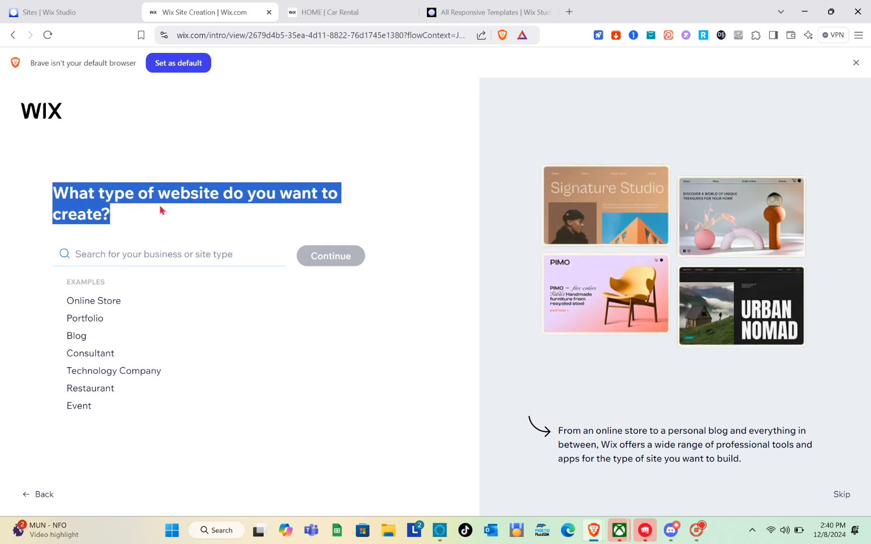
{"action": "left_click", "coordinate": [160, 204]}
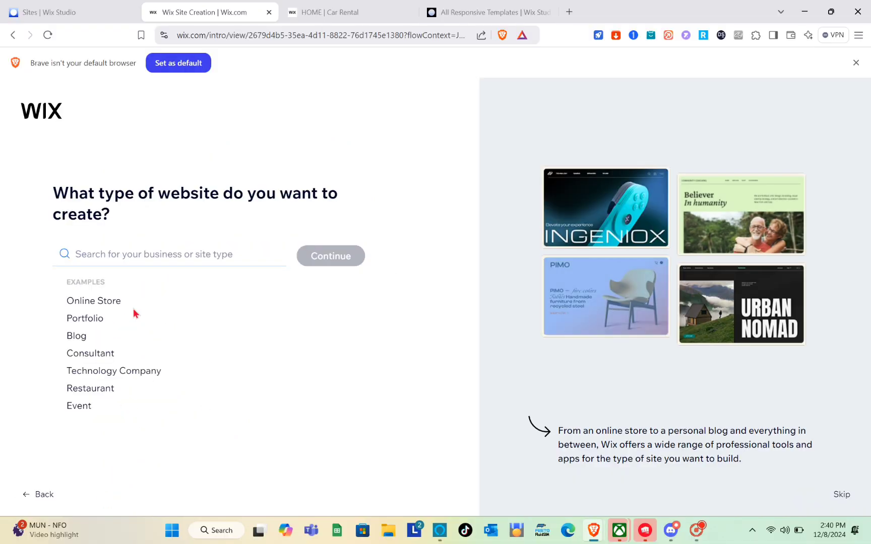
Search the website types for "car rental", choose Car Rental Company and continue
{"action": "left_click", "coordinate": [197, 252]}
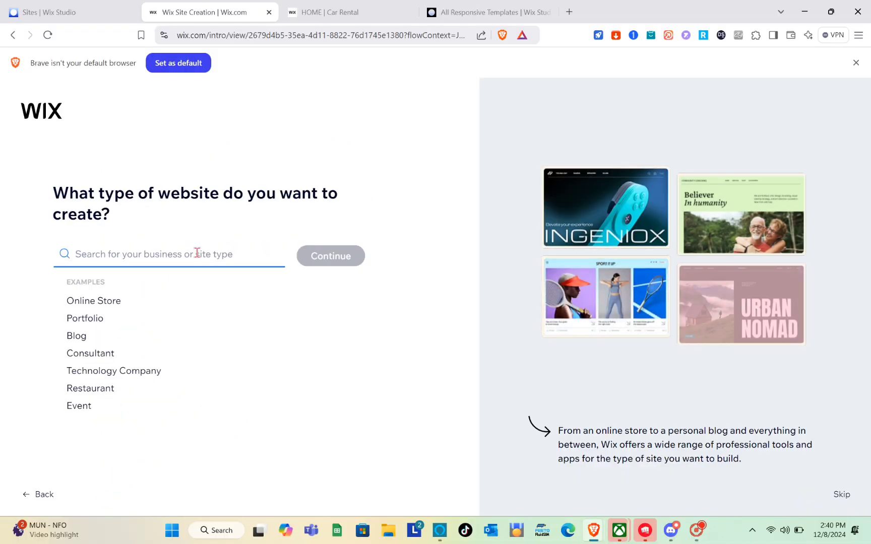
{"action": "type", "text": "car rental"}
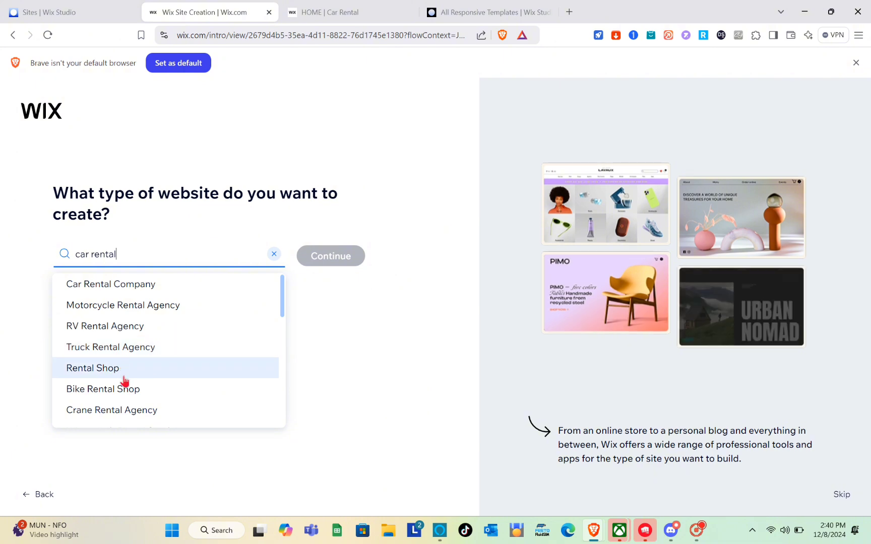
{"action": "scroll", "coordinate": [122, 383], "scroll_direction": "down", "scroll_amount": 3}
{"action": "scroll", "coordinate": [124, 382], "scroll_direction": "up", "scroll_amount": 3}
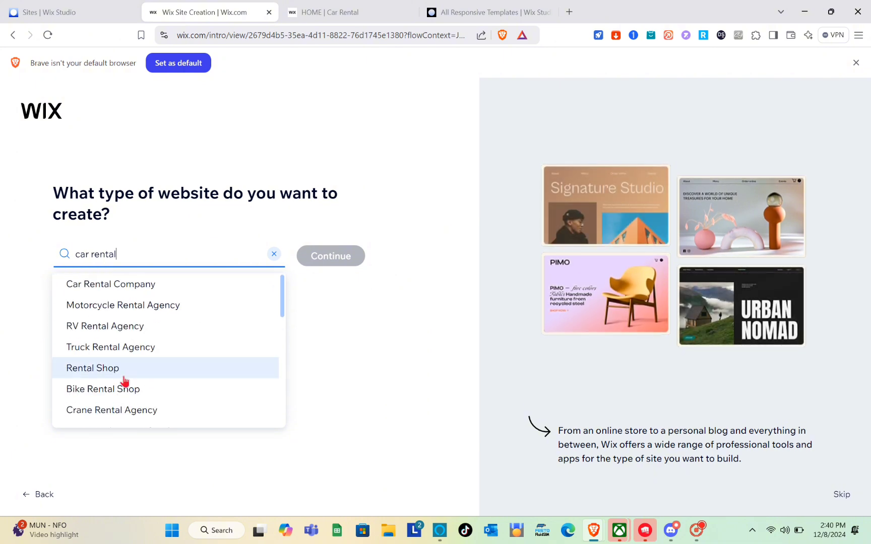
{"action": "left_click", "coordinate": [128, 286]}
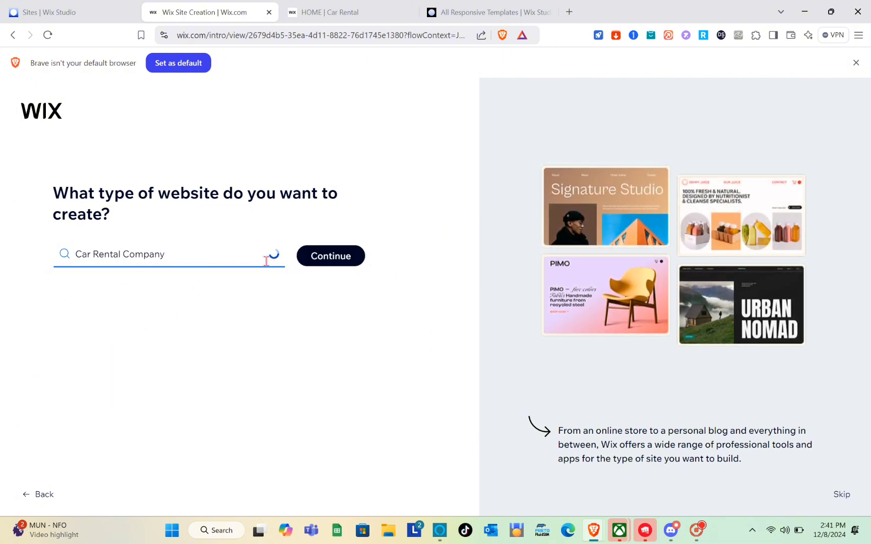
{"action": "left_click", "coordinate": [324, 266]}
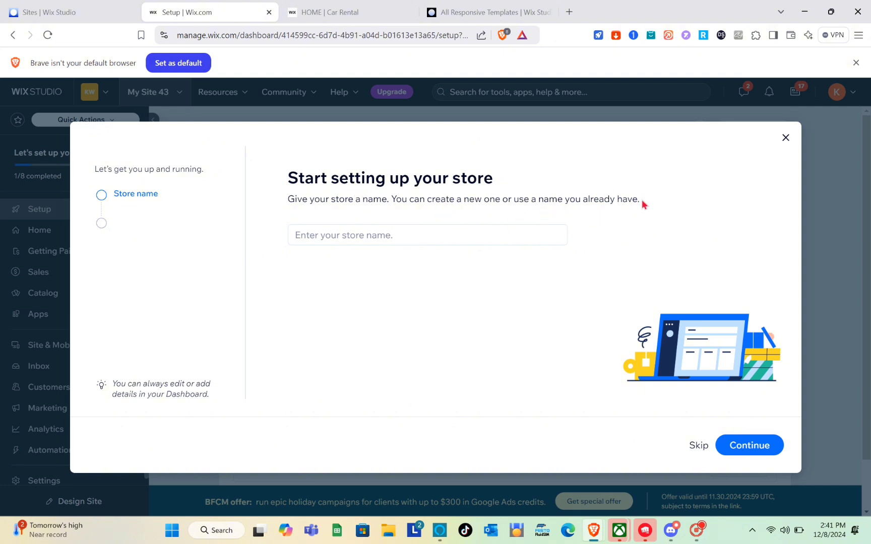
Name the store "Rent Your Car" and continue the store setup
{"action": "left_click", "coordinate": [435, 237]}
{"action": "key", "text": "Caps_Lock"}
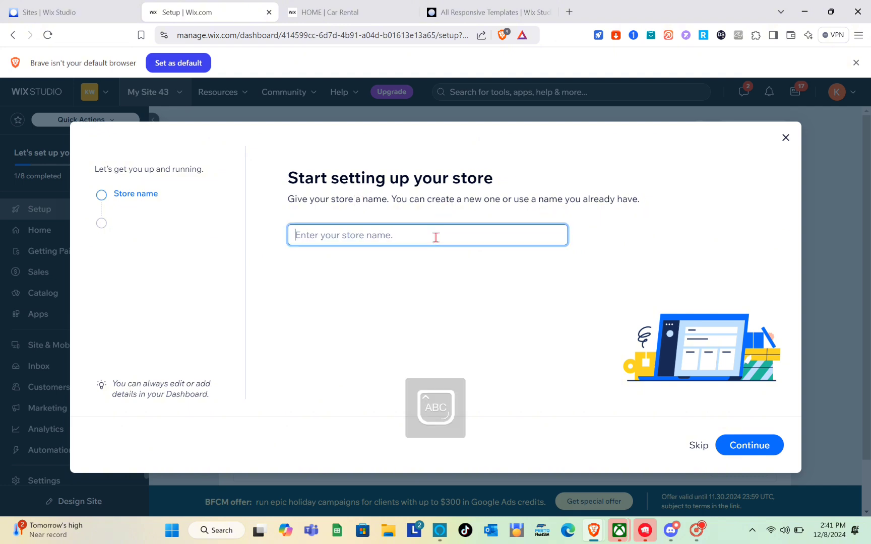
{"action": "type", "text": "Rent Your Car"}
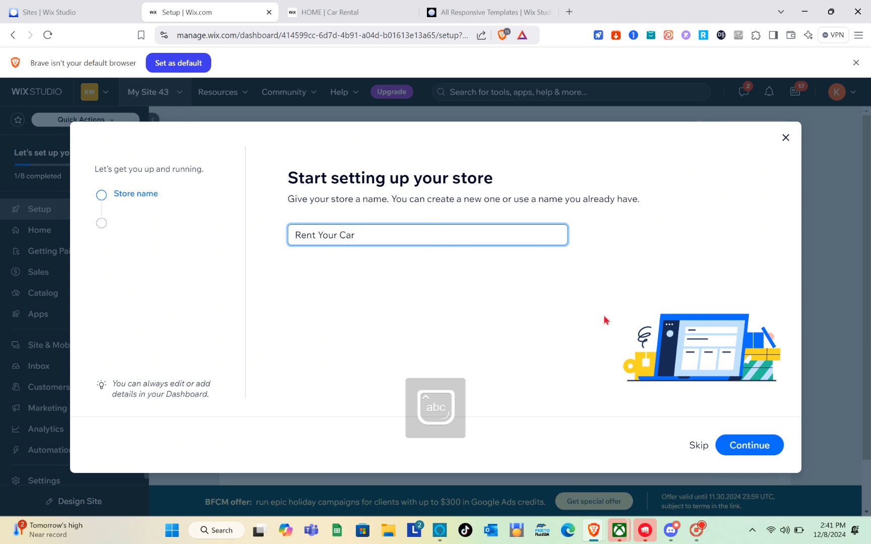
{"action": "left_click", "coordinate": [735, 450]}
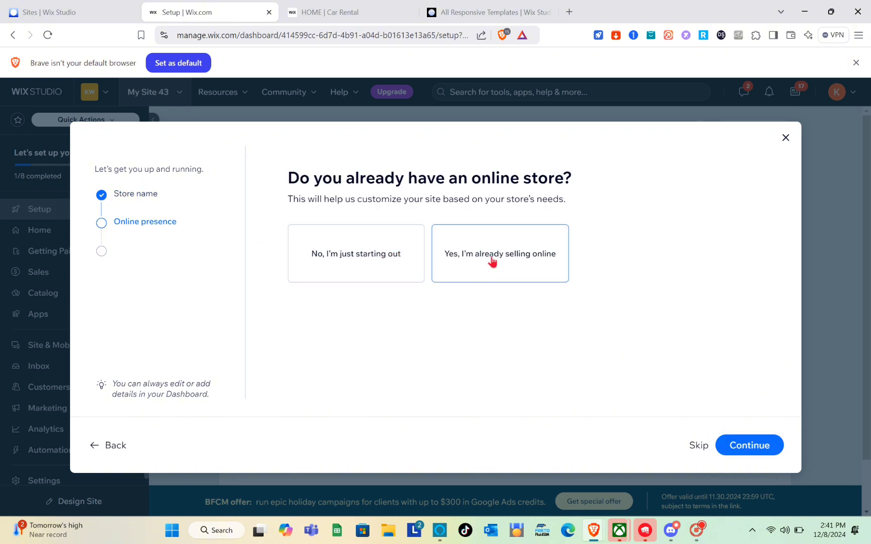
Skip the question about an existing online store, choose Services as the kind of products sold and continue
{"action": "left_click", "coordinate": [698, 447]}
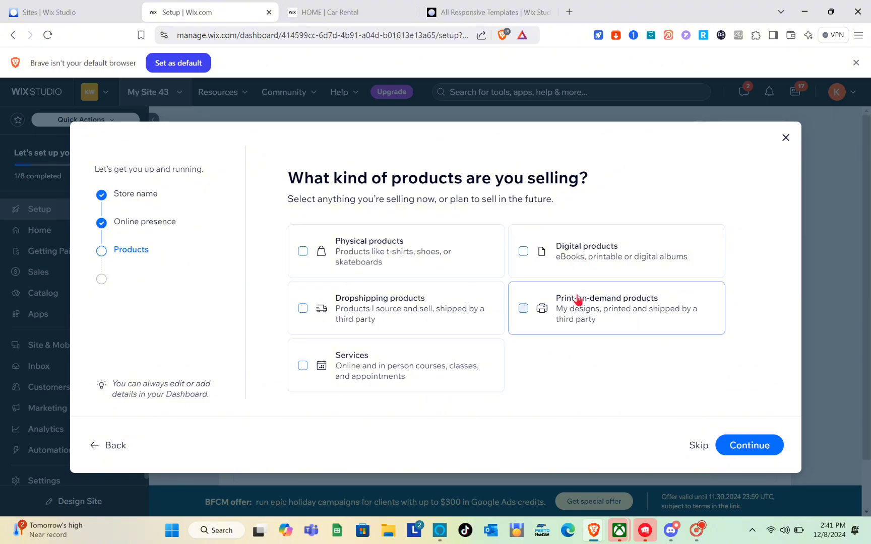
{"action": "left_click", "coordinate": [373, 375]}
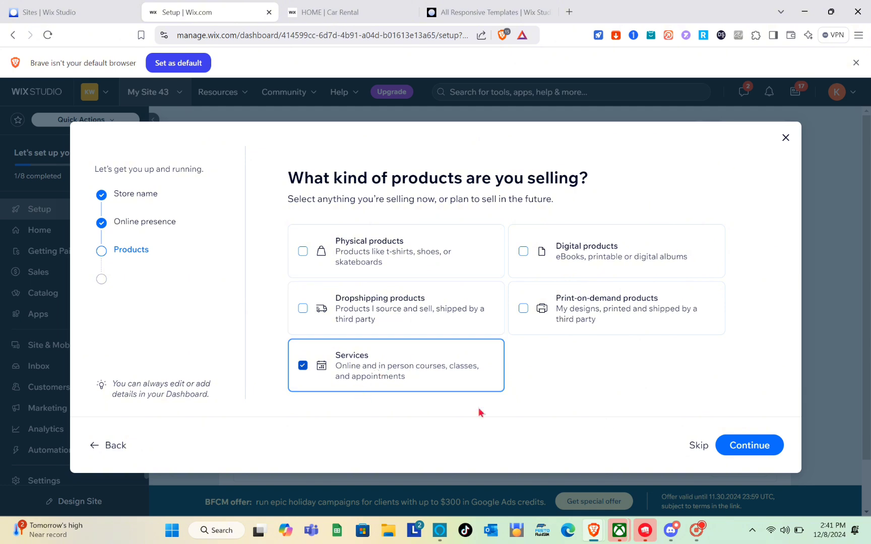
{"action": "left_click", "coordinate": [749, 454]}
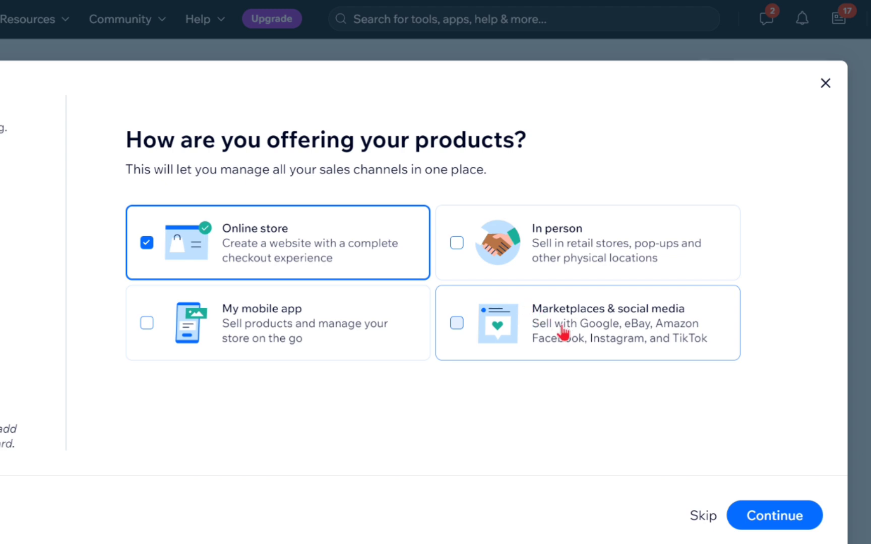
Add In person as a sales channel alongside Online store, finish the questionnaire and continue to the dashboard
{"action": "left_click", "coordinate": [456, 243]}
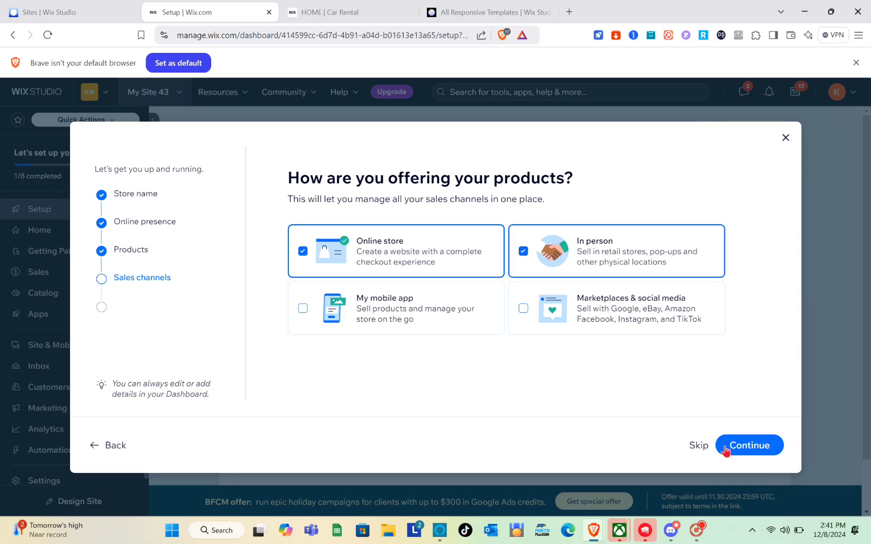
{"action": "left_click", "coordinate": [725, 448]}
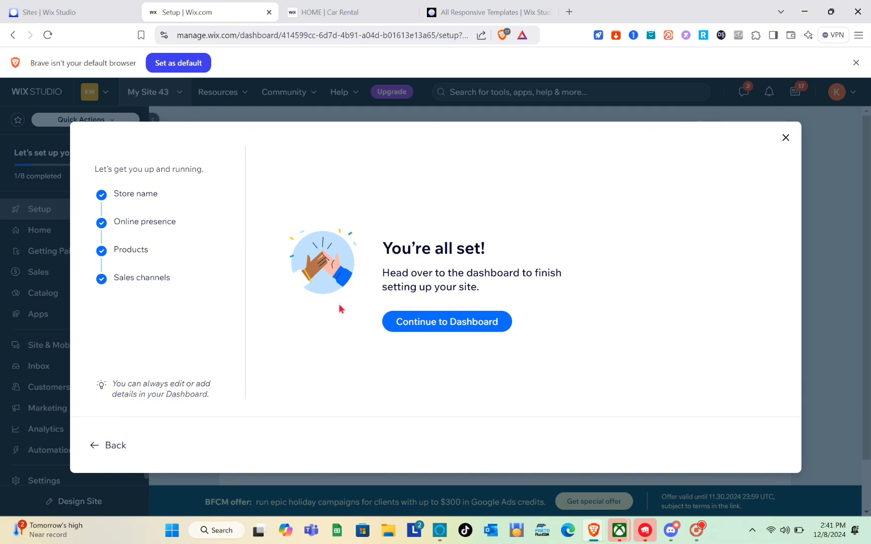
{"action": "left_click", "coordinate": [441, 330]}
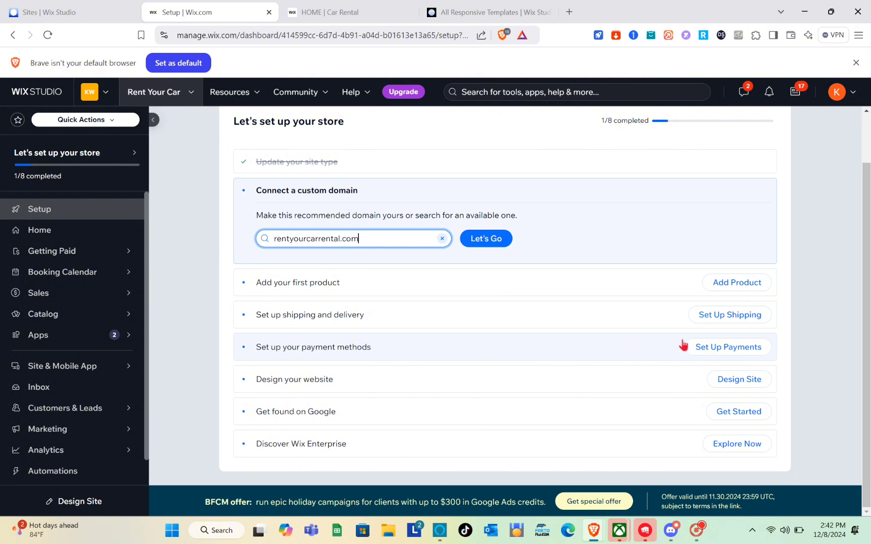
Open the payment methods setup, dismiss the business location prompt and review the additional payment options before returning to Accept Payments
{"action": "left_click", "coordinate": [705, 351]}
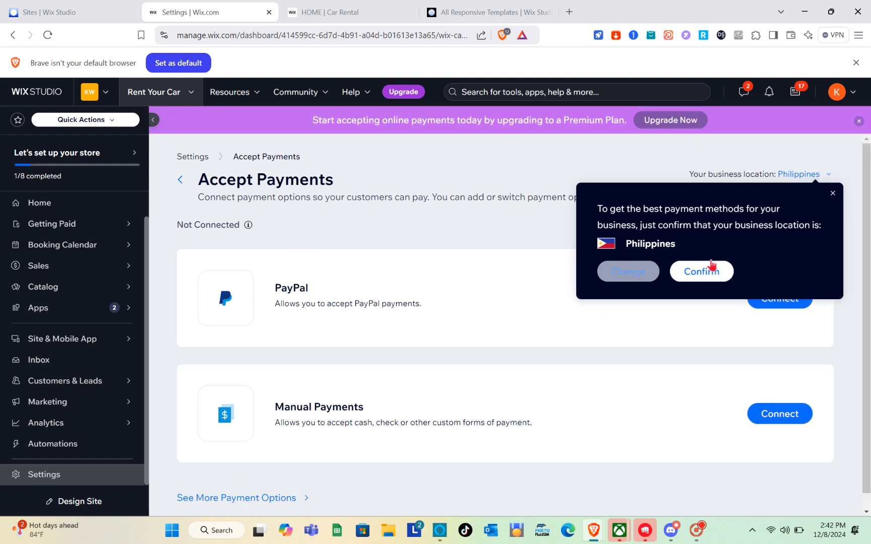
{"action": "left_click", "coordinate": [829, 198]}
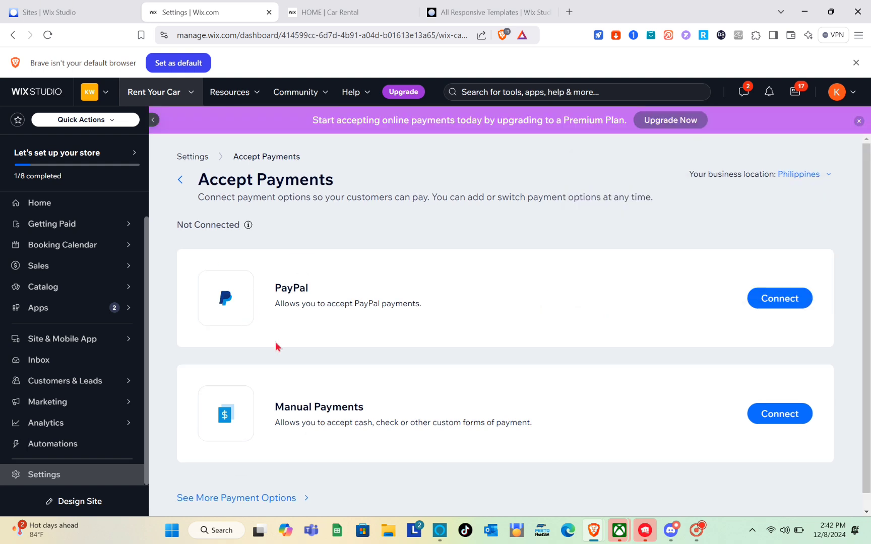
{"action": "scroll", "coordinate": [353, 353], "scroll_direction": "down", "scroll_amount": 1}
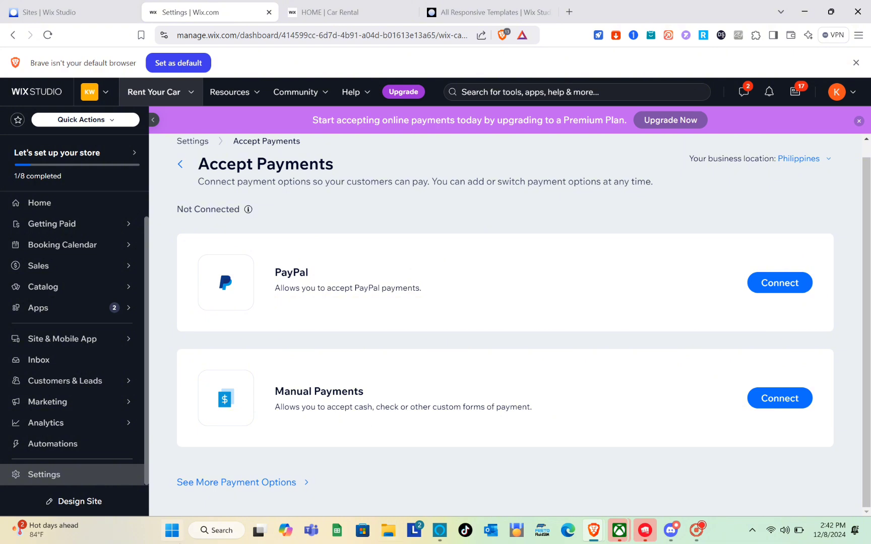
{"action": "left_click", "coordinate": [282, 485]}
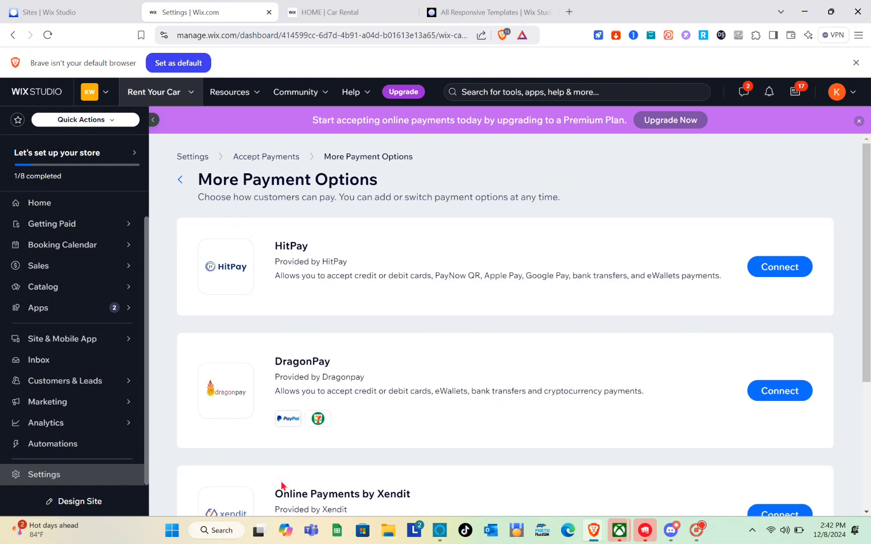
{"action": "scroll", "coordinate": [415, 356], "scroll_direction": "down", "scroll_amount": 4}
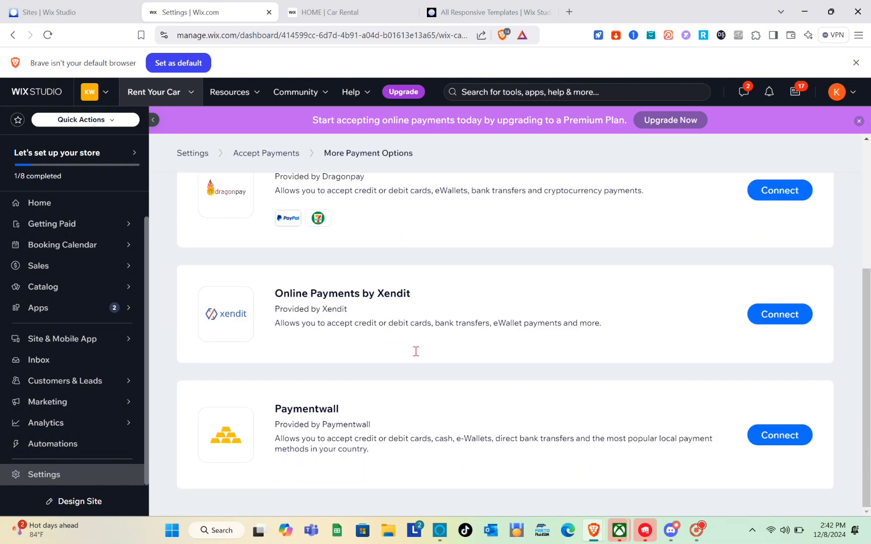
{"action": "scroll", "coordinate": [416, 356], "scroll_direction": "up", "scroll_amount": 4}
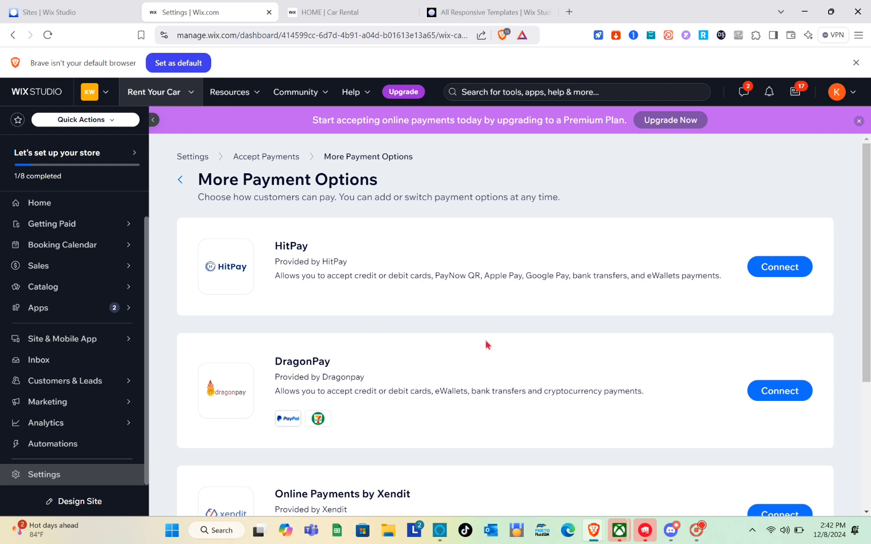
{"action": "scroll", "coordinate": [485, 345], "scroll_direction": "down", "scroll_amount": 4}
{"action": "scroll", "coordinate": [485, 345], "scroll_direction": "up", "scroll_amount": 4}
{"action": "left_click", "coordinate": [184, 185]}
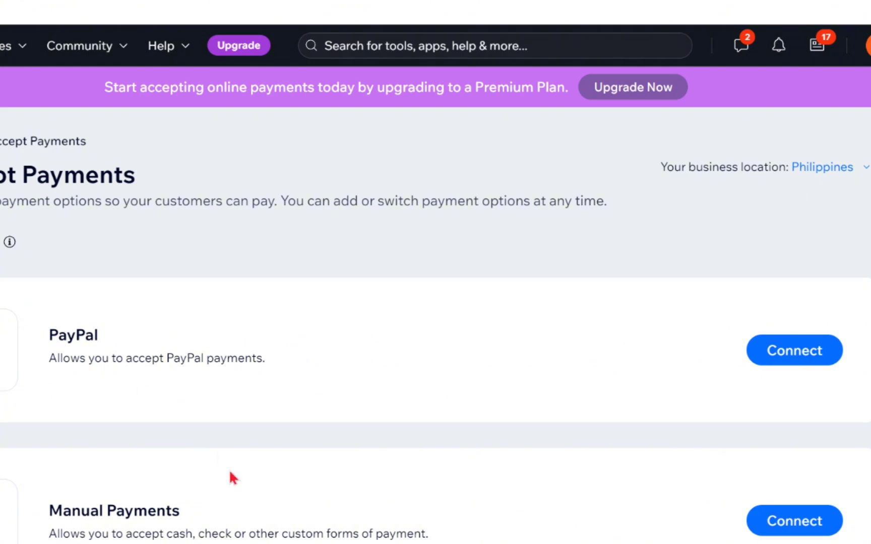
Search the business locations for "usa" and set the business location to United States
{"action": "left_click", "coordinate": [842, 176]}
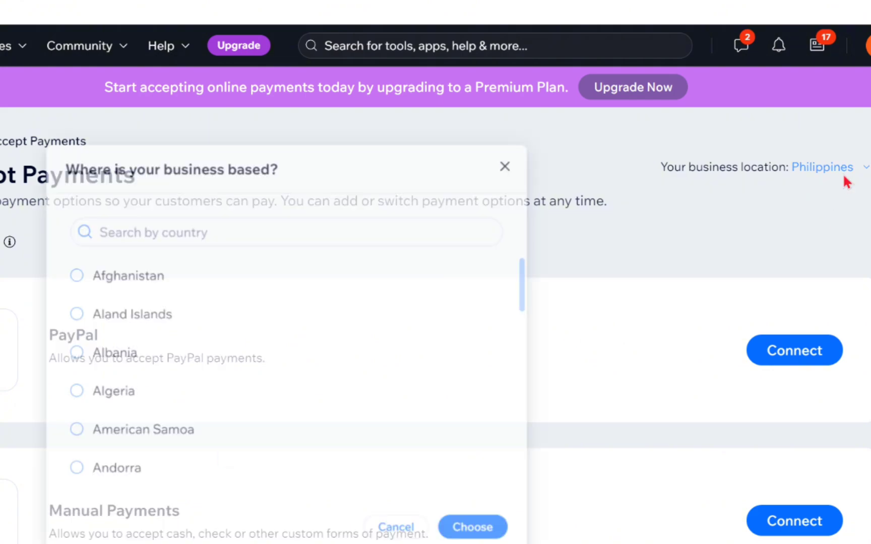
{"action": "left_click", "coordinate": [468, 203]}
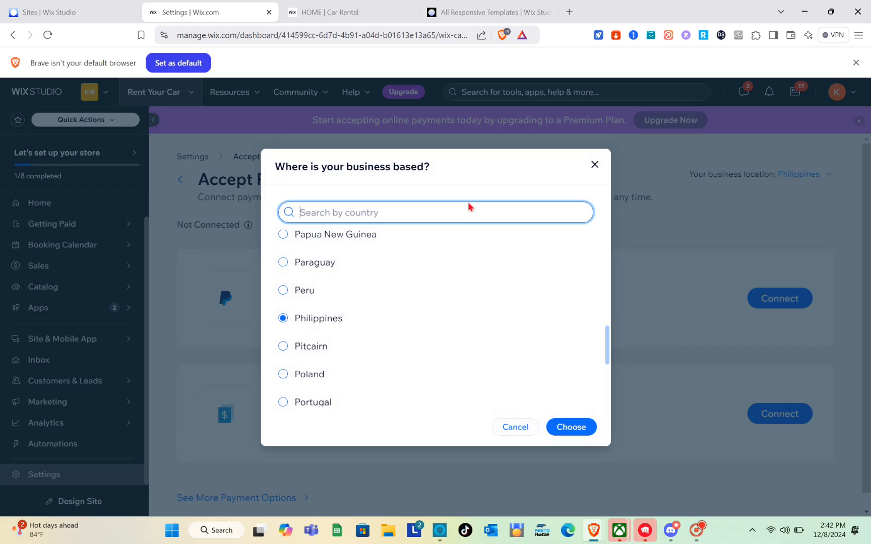
{"action": "type", "text": "usa"}
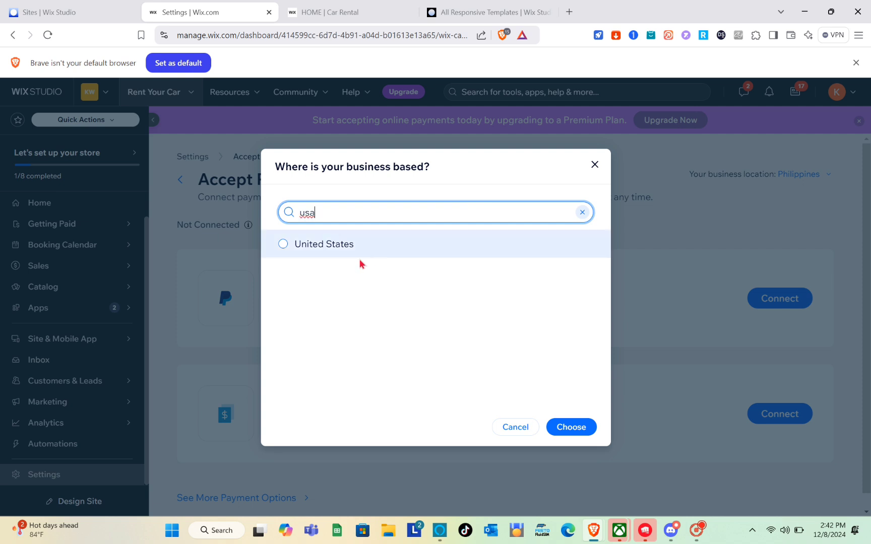
{"action": "left_click", "coordinate": [364, 254]}
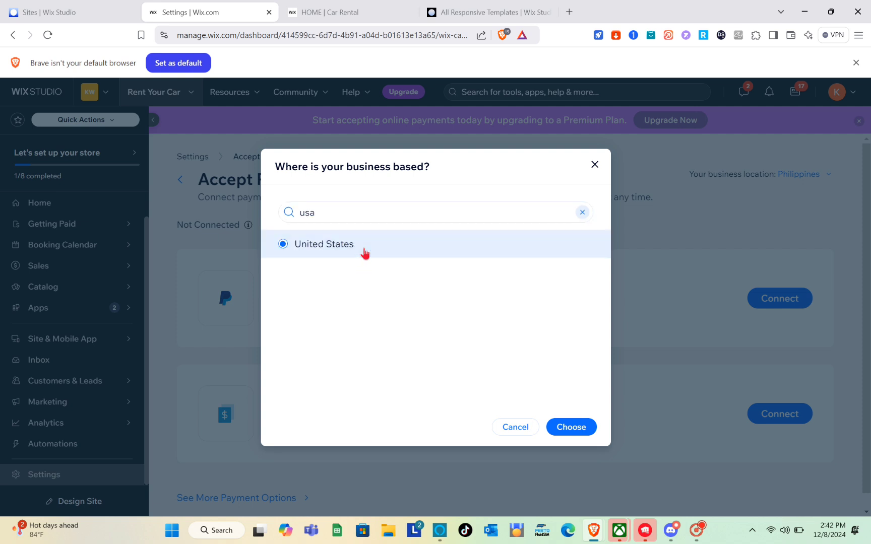
{"action": "left_click", "coordinate": [563, 428]}
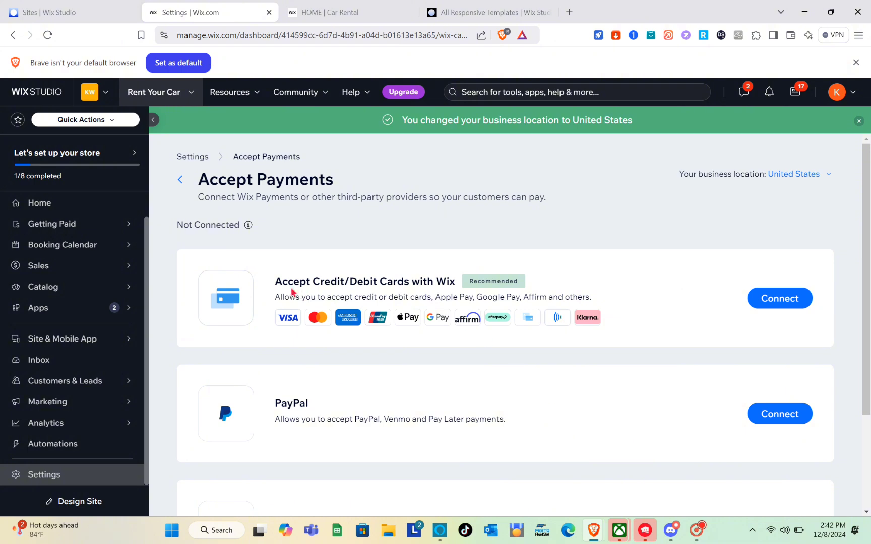
Connect Accept Credit/Debit Cards with Wix, declare that no prohibited products or services are sold, and accept the terms
{"action": "scroll", "coordinate": [292, 372], "scroll_direction": "down", "scroll_amount": 3}
{"action": "scroll", "coordinate": [292, 371], "scroll_direction": "up", "scroll_amount": 3}
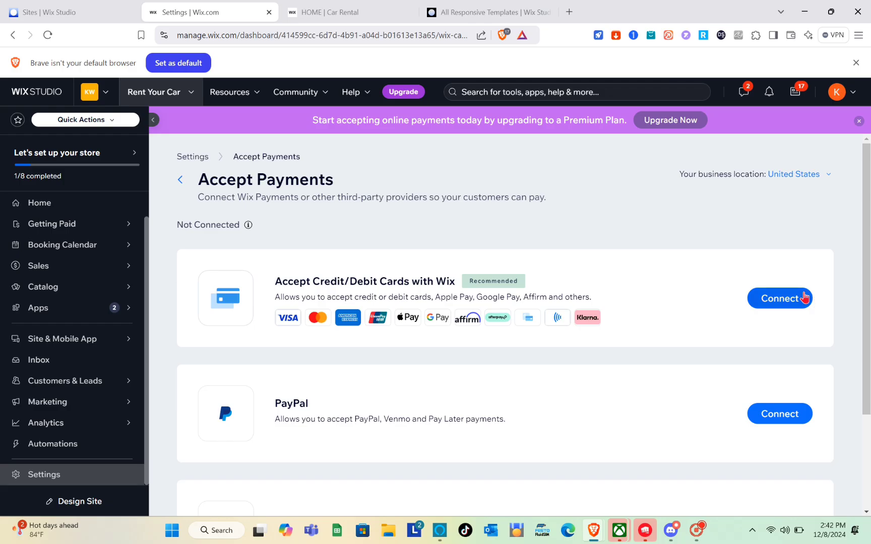
{"action": "left_click", "coordinate": [803, 298]}
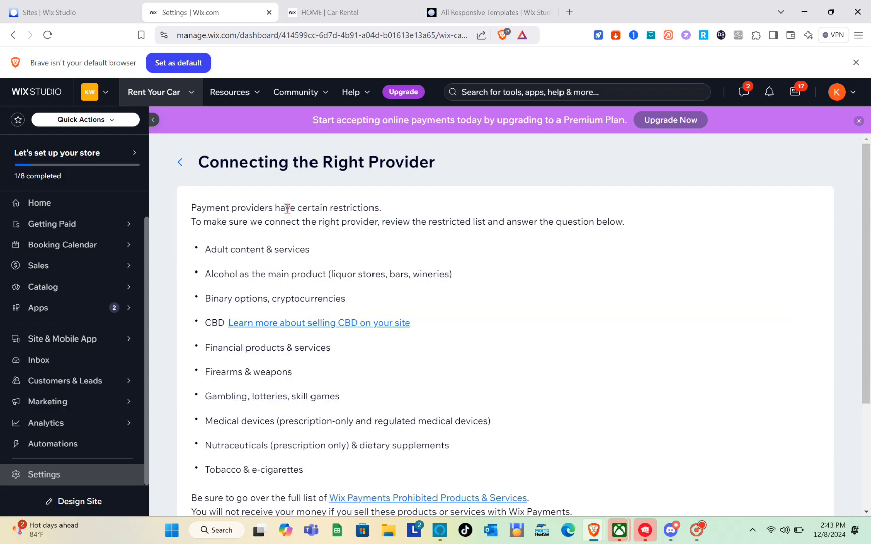
{"action": "left_click_drag", "start_coordinate": [190, 209], "coordinate": [638, 222]}
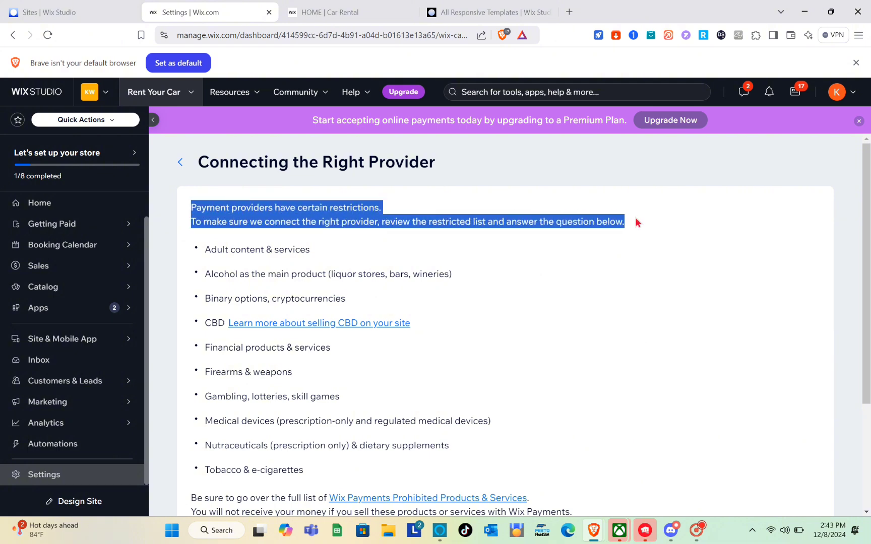
{"action": "left_click", "coordinate": [638, 222]}
{"action": "scroll", "coordinate": [287, 315], "scroll_direction": "down", "scroll_amount": 3}
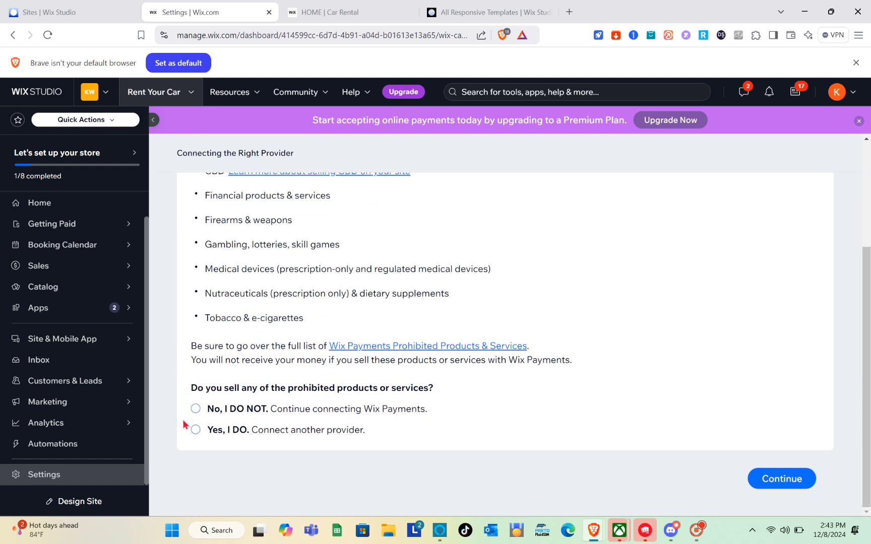
{"action": "left_click", "coordinate": [195, 411]}
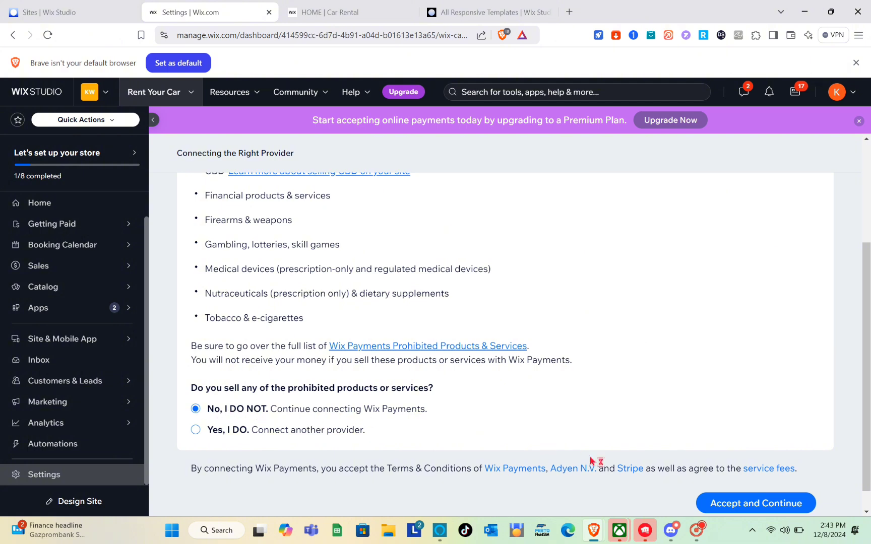
{"action": "left_click", "coordinate": [724, 506]}
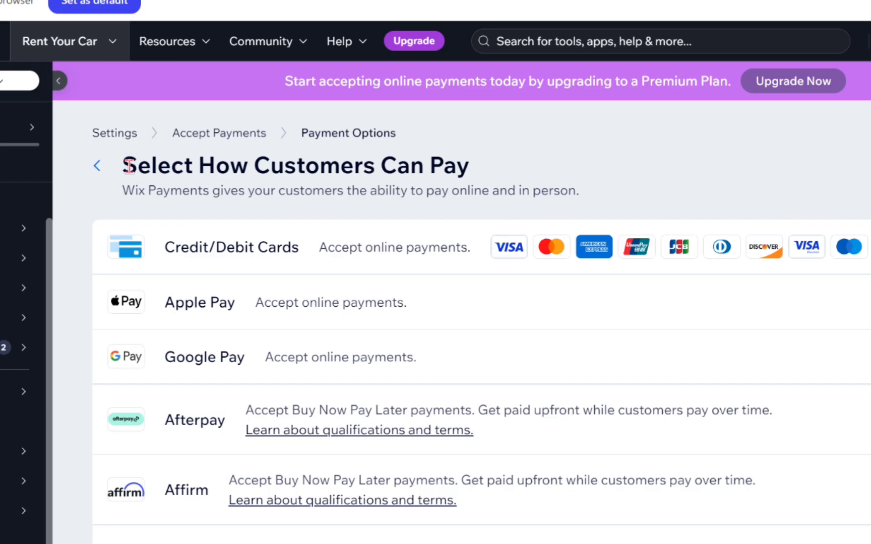
Turn off Apple Pay and Google Pay among the customer payment options, continue and dismiss the upgrade offer
{"action": "left_click_drag", "start_coordinate": [199, 179], "coordinate": [483, 185]}
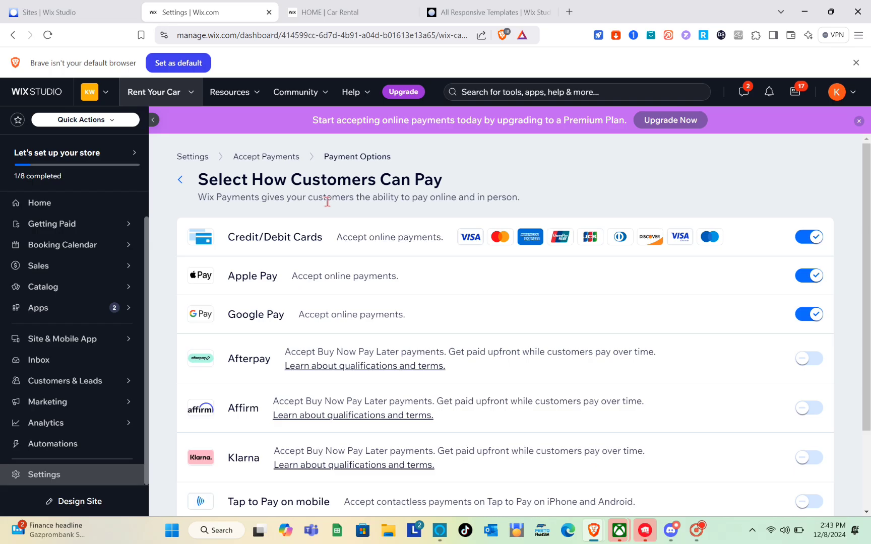
{"action": "scroll", "coordinate": [487, 198], "scroll_direction": "down", "scroll_amount": 2}
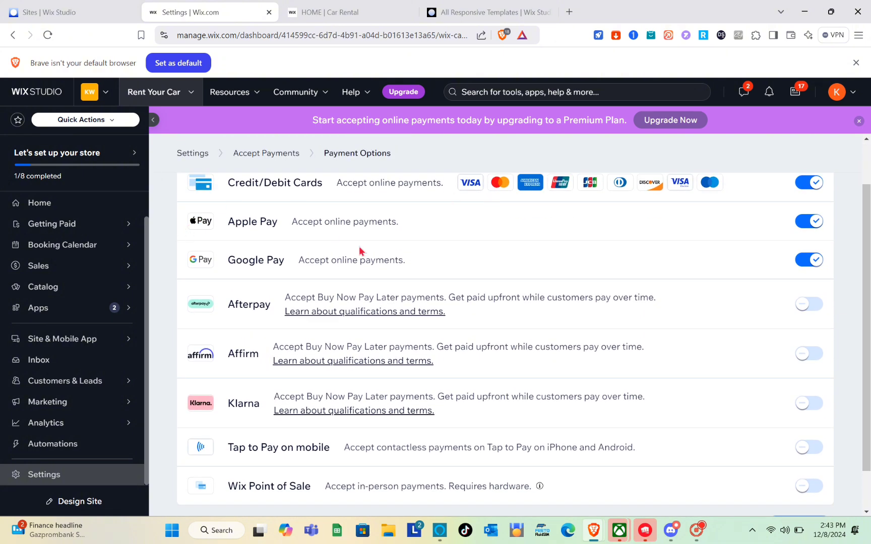
{"action": "scroll", "coordinate": [359, 248], "scroll_direction": "up", "scroll_amount": 1}
{"action": "scroll", "coordinate": [360, 247], "scroll_direction": "down", "scroll_amount": 2}
{"action": "scroll", "coordinate": [356, 364], "scroll_direction": "up", "scroll_amount": 2}
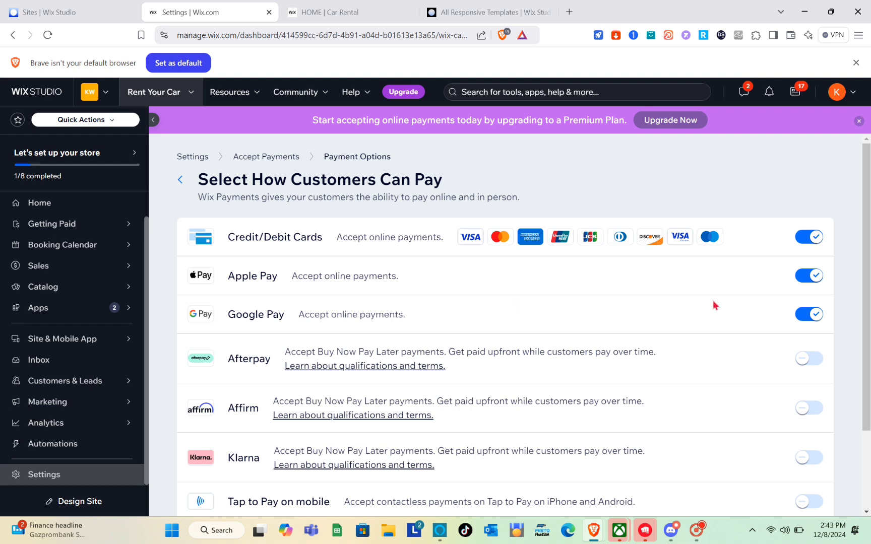
{"action": "left_click", "coordinate": [809, 275]}
{"action": "left_click", "coordinate": [808, 317]}
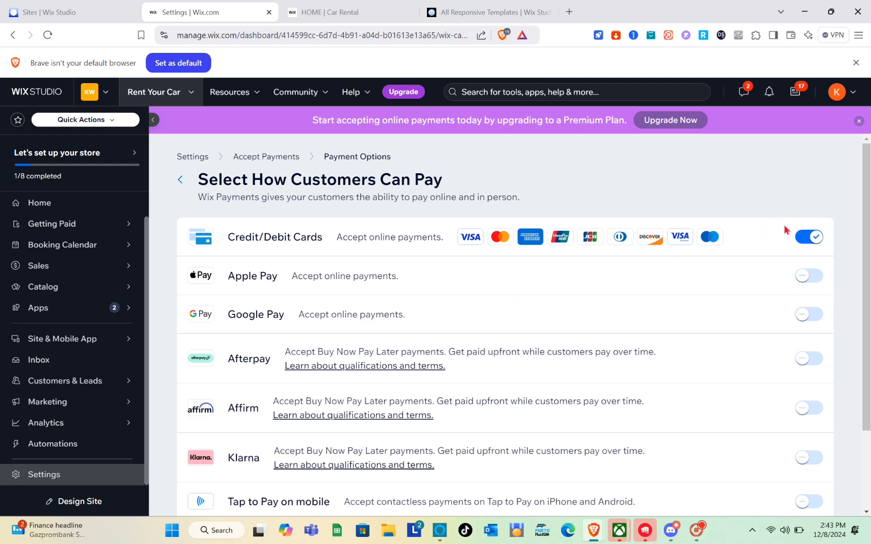
{"action": "scroll", "coordinate": [789, 244], "scroll_direction": "down", "scroll_amount": 2}
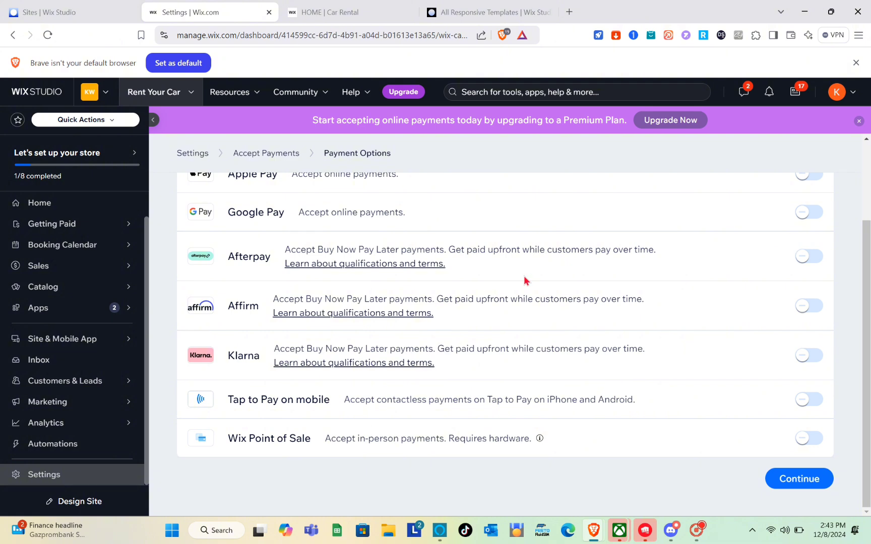
{"action": "scroll", "coordinate": [524, 281], "scroll_direction": "up", "scroll_amount": 2}
{"action": "scroll", "coordinate": [483, 375], "scroll_direction": "down", "scroll_amount": 2}
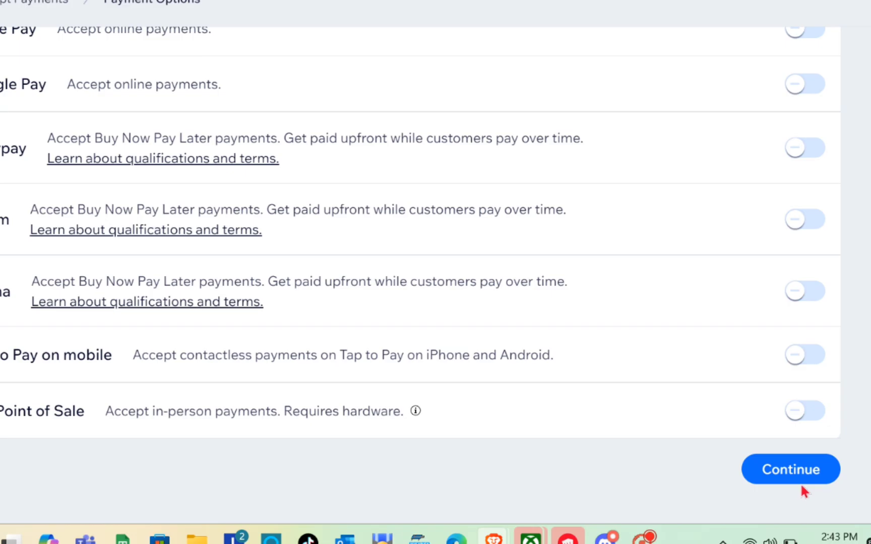
{"action": "left_click", "coordinate": [804, 485]}
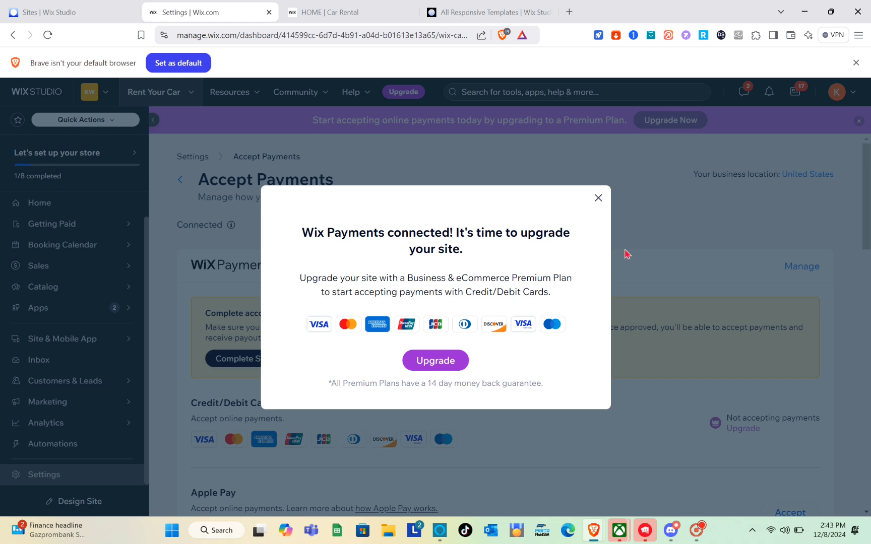
{"action": "left_click", "coordinate": [599, 198]}
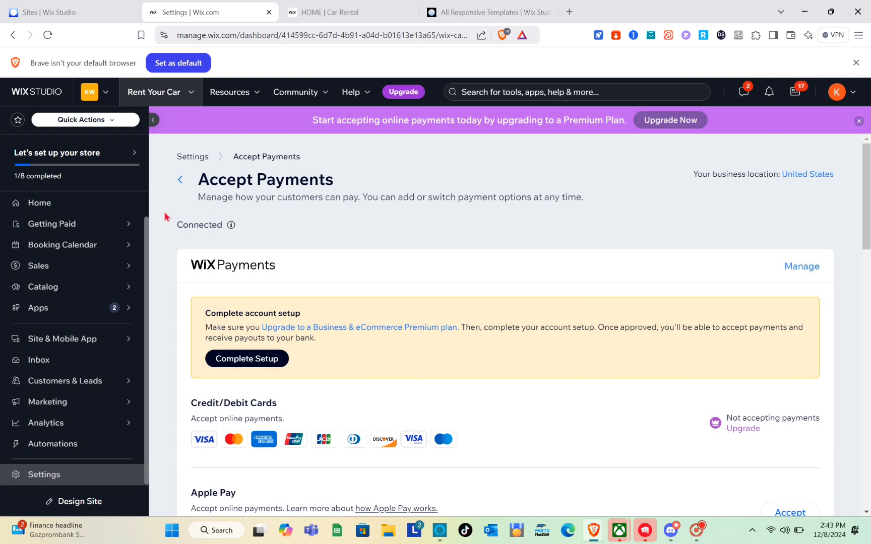
Go to the site's dashboard home and start designing the site
{"action": "mouse_move", "coordinate": [74, 188]}
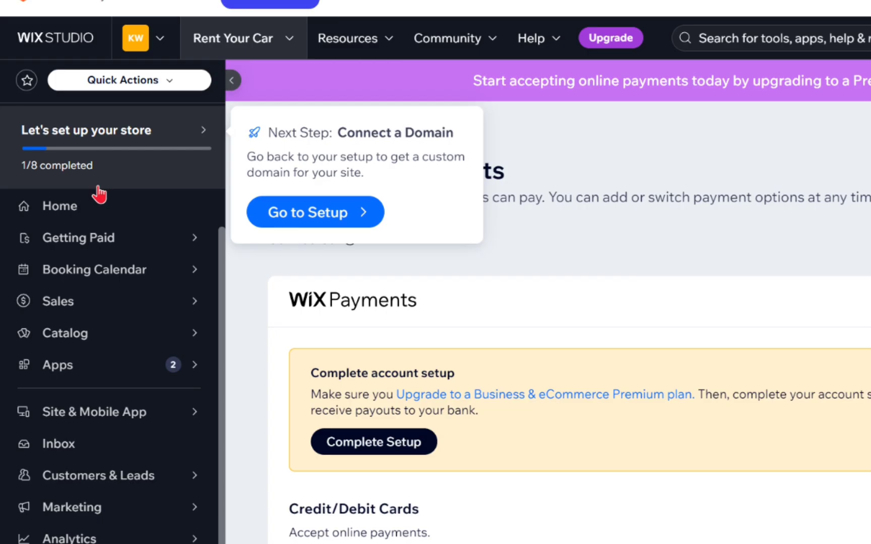
{"action": "left_click", "coordinate": [93, 215]}
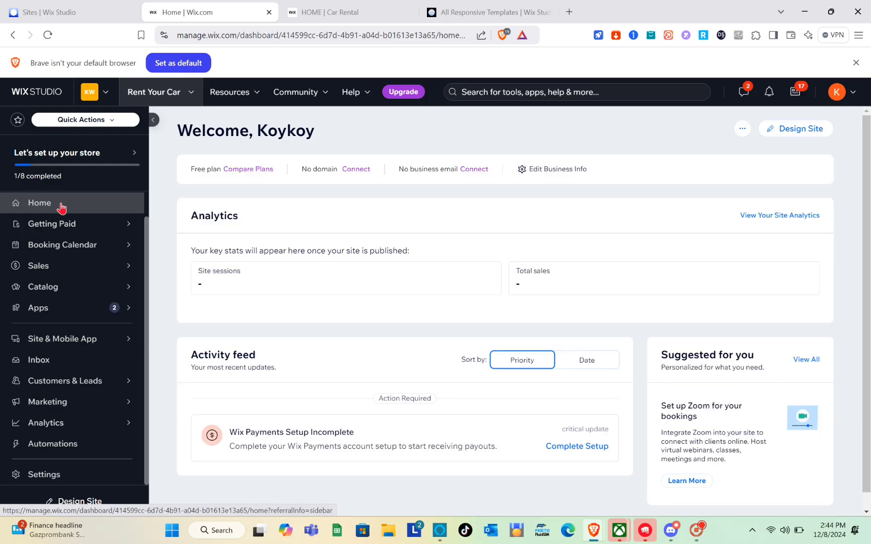
{"action": "left_click", "coordinate": [792, 134]}
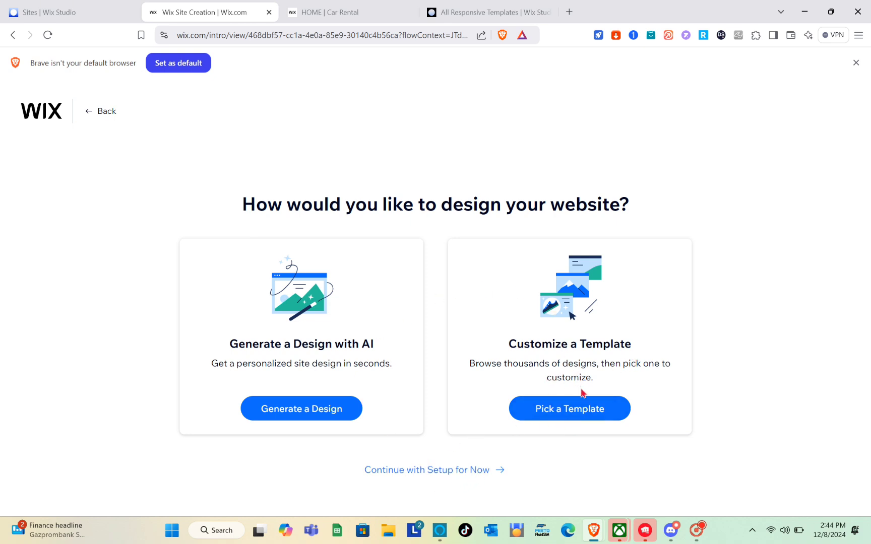
Choose to customize a template and search the website templates for "Car Rental"
{"action": "left_click", "coordinate": [587, 411]}
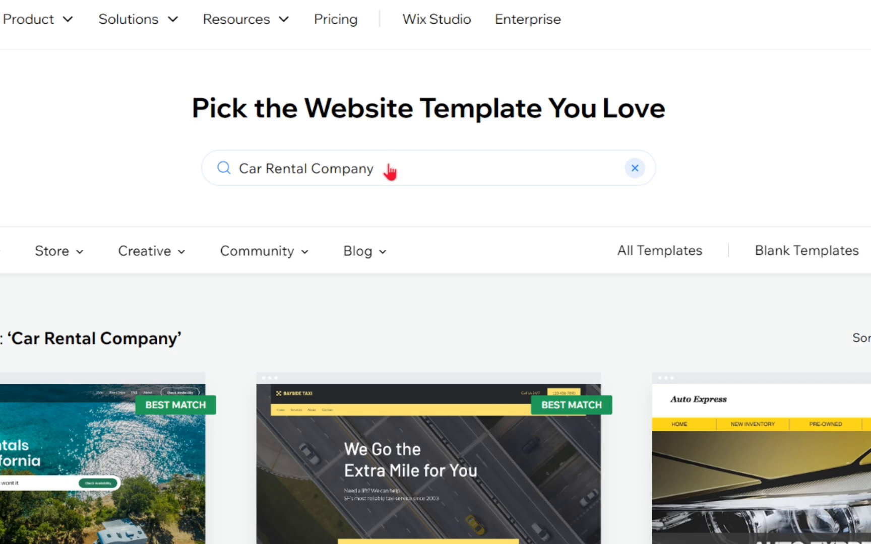
{"action": "left_click", "coordinate": [403, 202]}
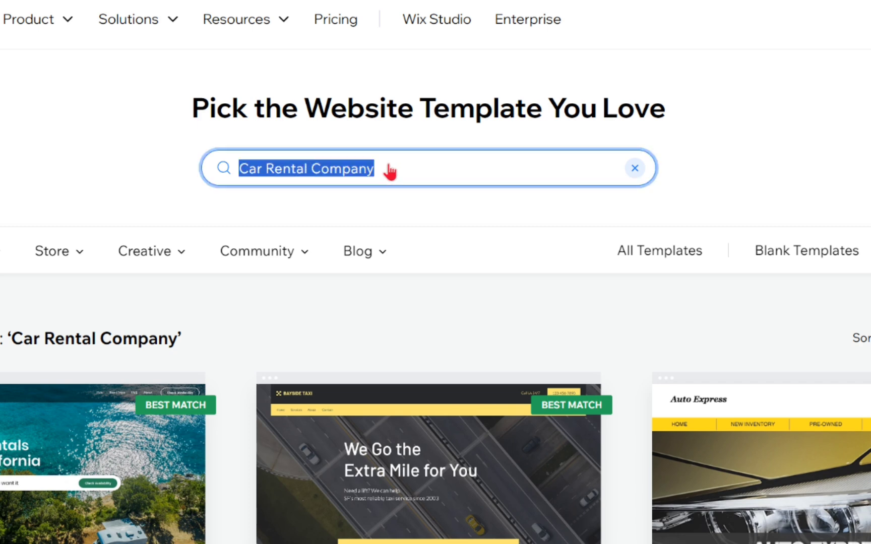
{"action": "left_click", "coordinate": [429, 172]}
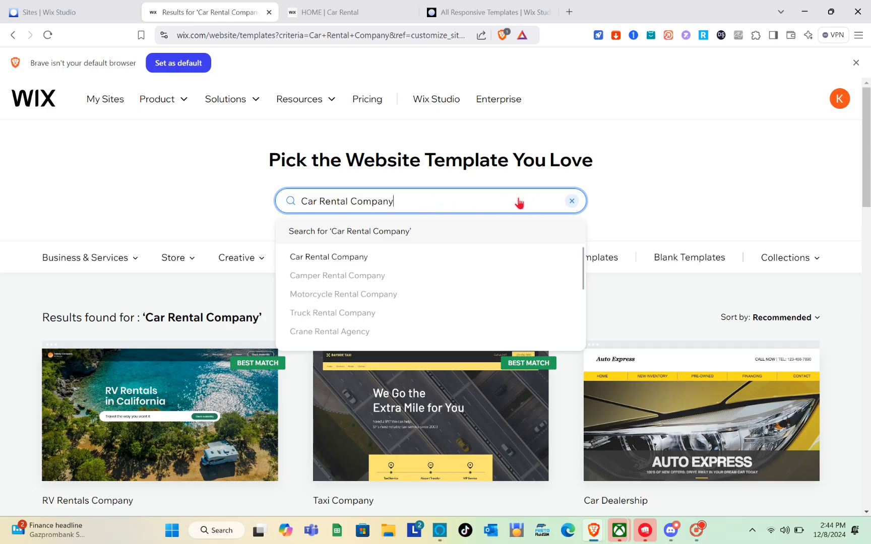
{"action": "scroll", "coordinate": [519, 201], "scroll_direction": "down", "scroll_amount": 1}
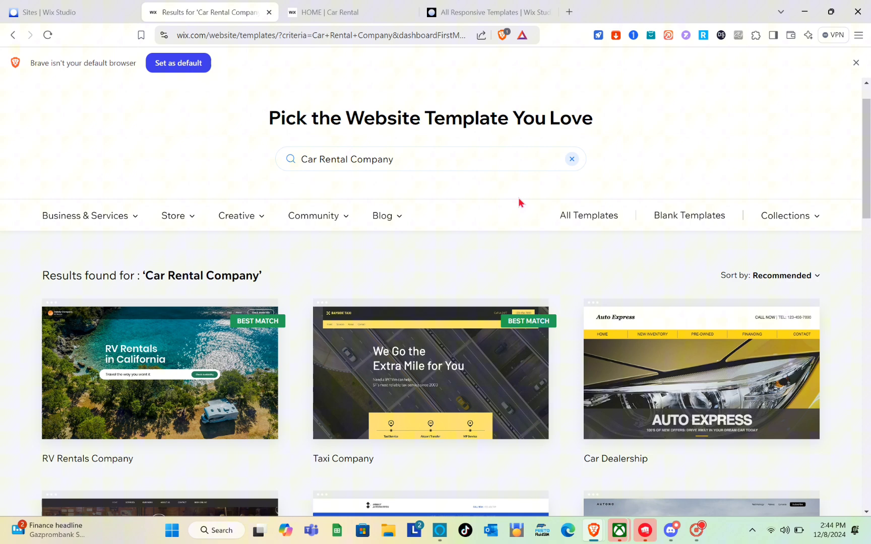
{"action": "left_click", "coordinate": [440, 164]}
{"action": "key", "text": "BackSpace"}
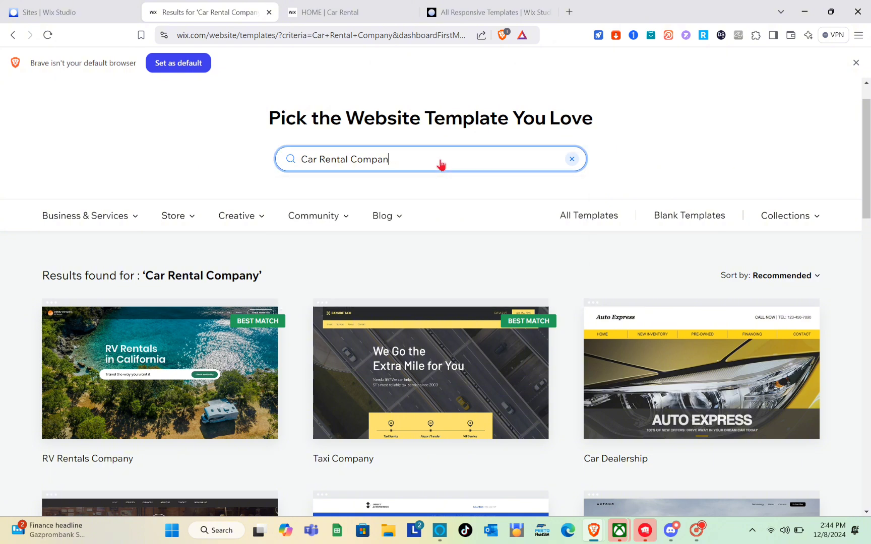
{"action": "type", "text": "y"}
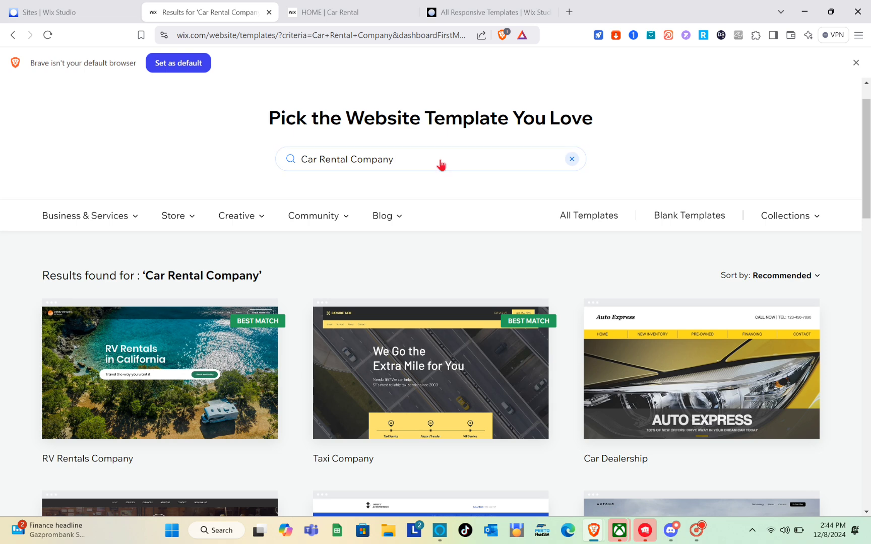
{"action": "triple_click", "coordinate": [438, 164]}
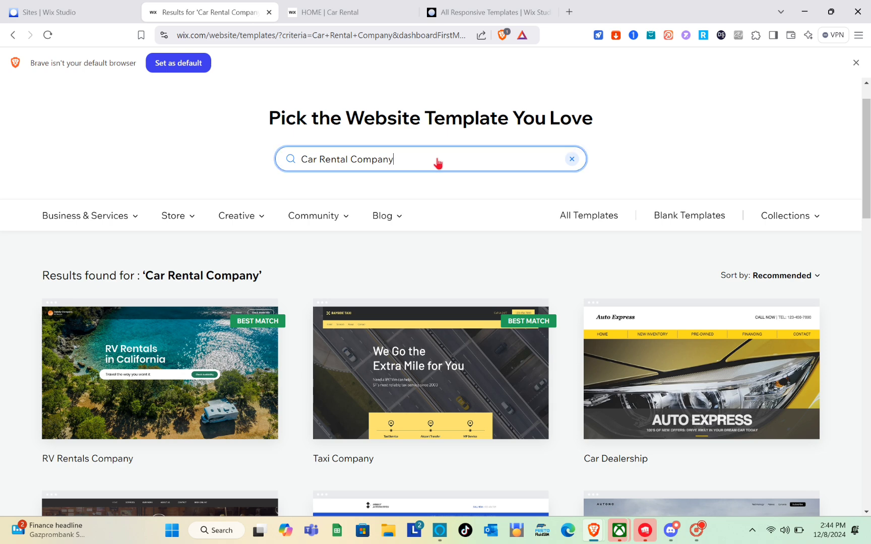
{"action": "left_click", "coordinate": [438, 164]}
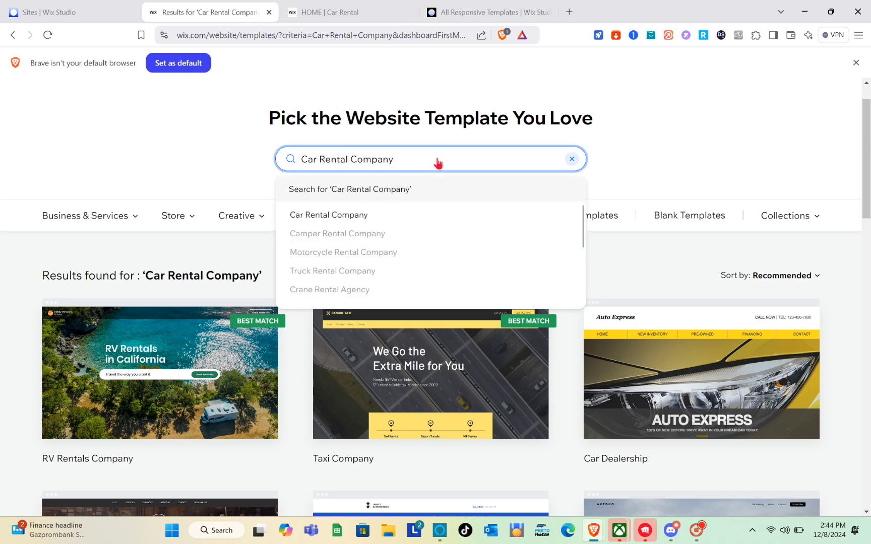
{"action": "key", "text": "BackSpace"}
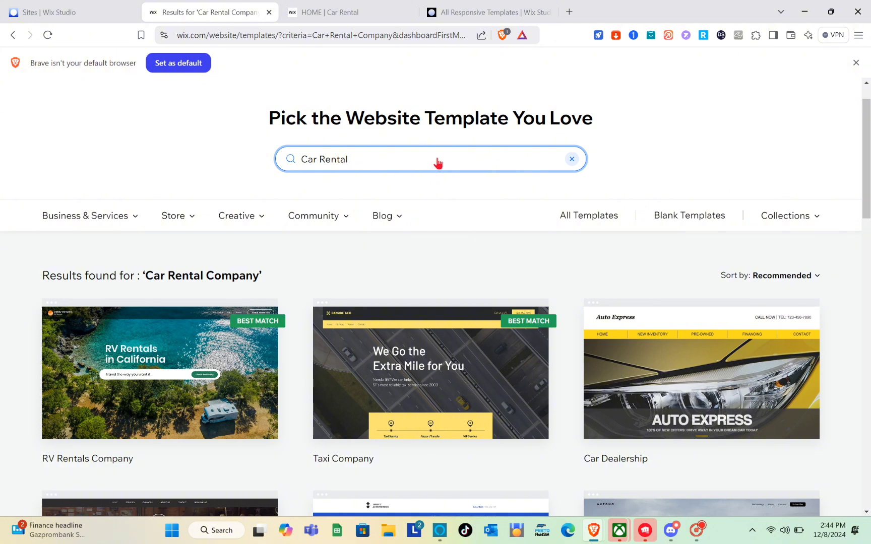
{"action": "key", "text": "Return"}
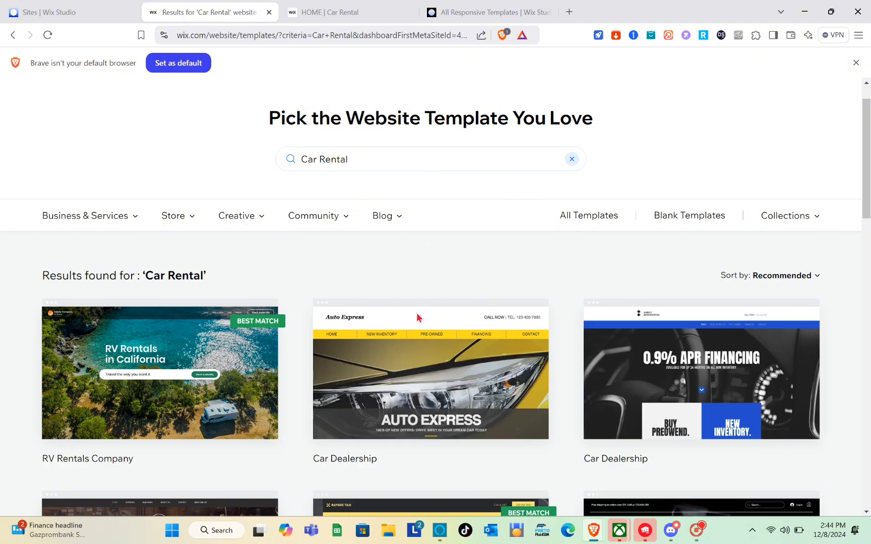
Look through both pages of Car Rental template results for a suitable car-themed design
{"action": "scroll", "coordinate": [416, 313], "scroll_direction": "down", "scroll_amount": 5}
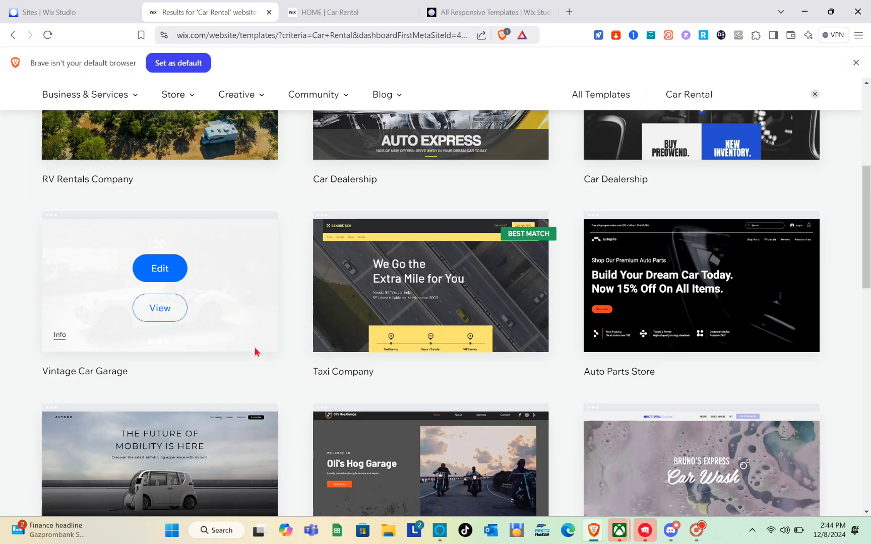
{"action": "scroll", "coordinate": [257, 351], "scroll_direction": "down", "scroll_amount": 8}
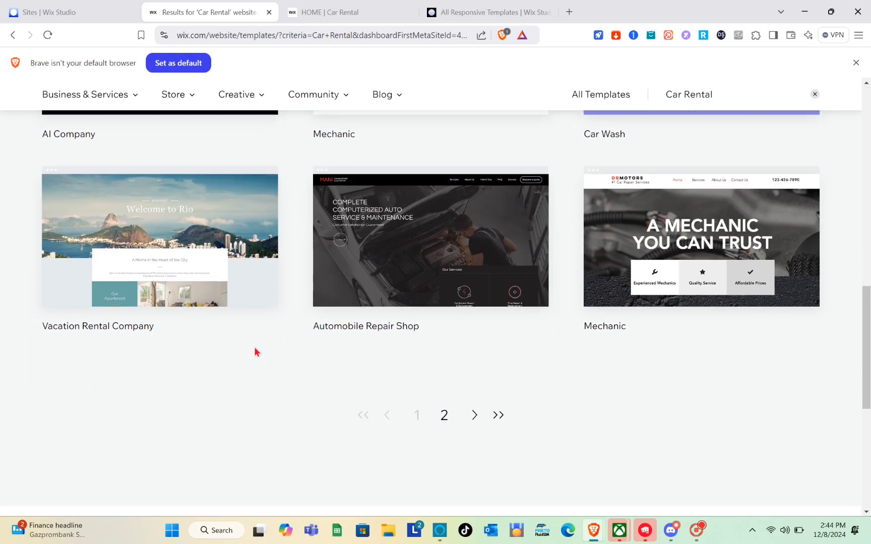
{"action": "scroll", "coordinate": [255, 351], "scroll_direction": "up", "scroll_amount": 2}
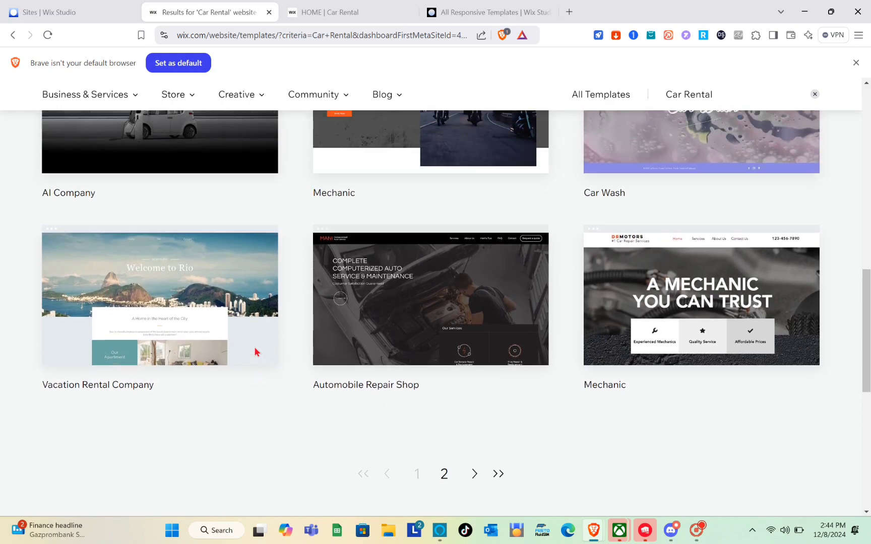
{"action": "left_click", "coordinate": [476, 476]}
{"action": "scroll", "coordinate": [428, 404], "scroll_direction": "down", "scroll_amount": 3}
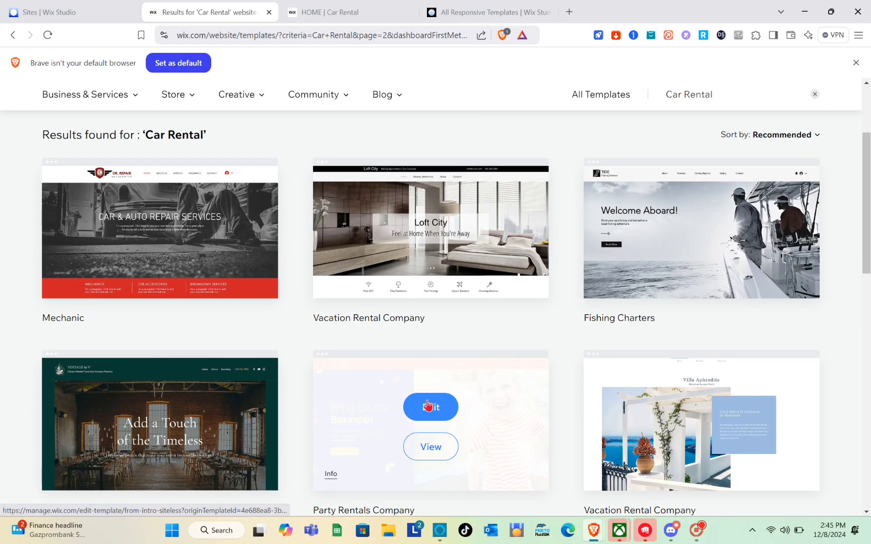
{"action": "scroll", "coordinate": [428, 404], "scroll_direction": "down", "scroll_amount": 6}
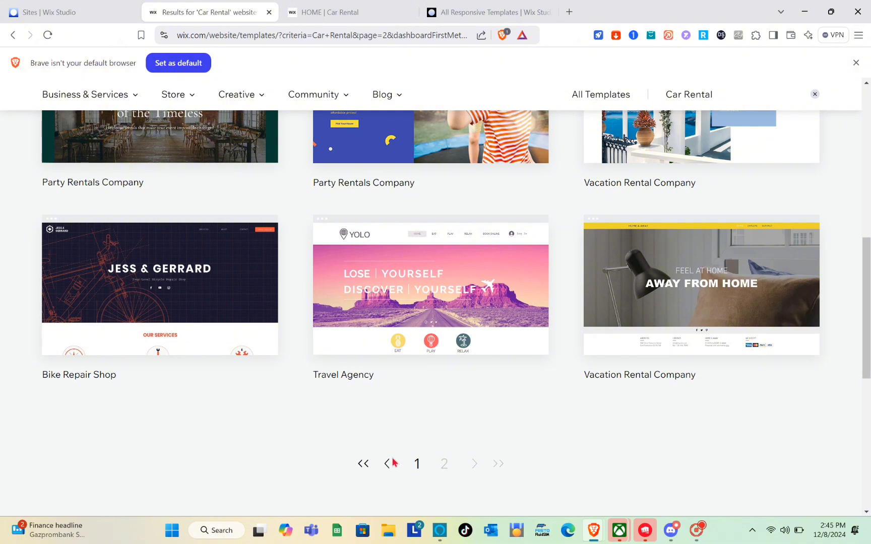
{"action": "left_click", "coordinate": [390, 464]}
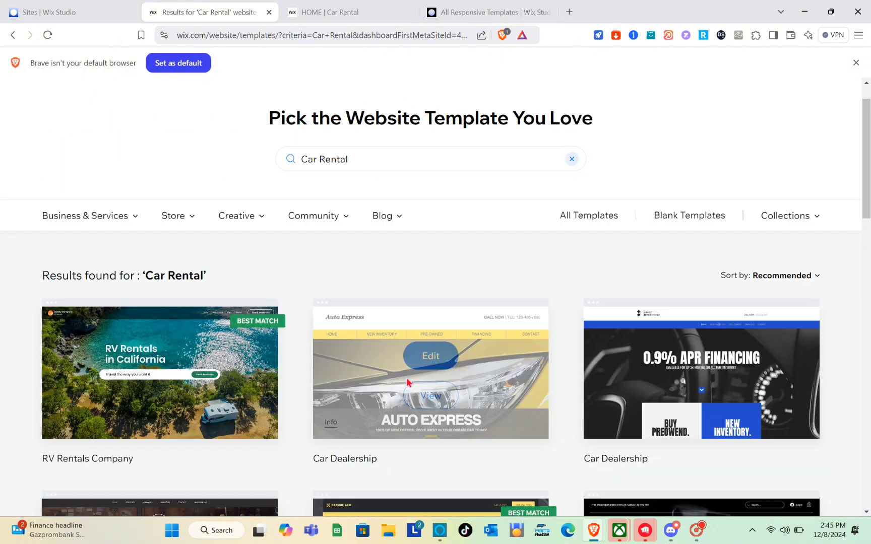
{"action": "scroll", "coordinate": [502, 326], "scroll_direction": "down", "scroll_amount": 3}
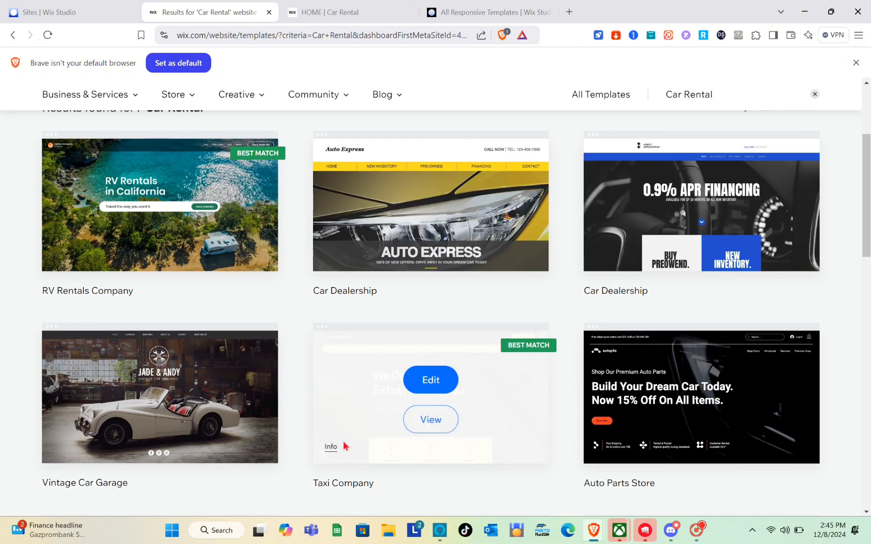
{"action": "scroll", "coordinate": [501, 326], "scroll_direction": "down", "scroll_amount": 3}
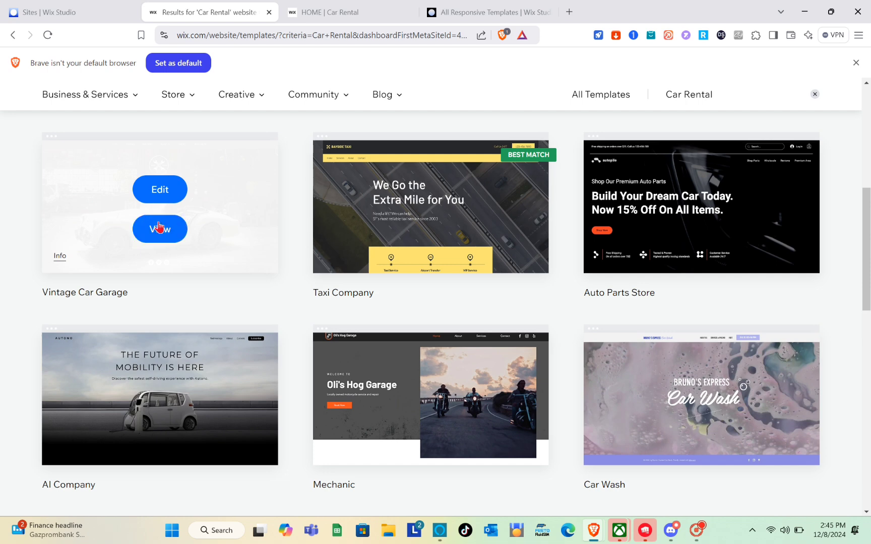
Preview the Vintage Car Garage template and open it in the editor, dismissing the AI content offer
{"action": "left_click", "coordinate": [160, 229]}
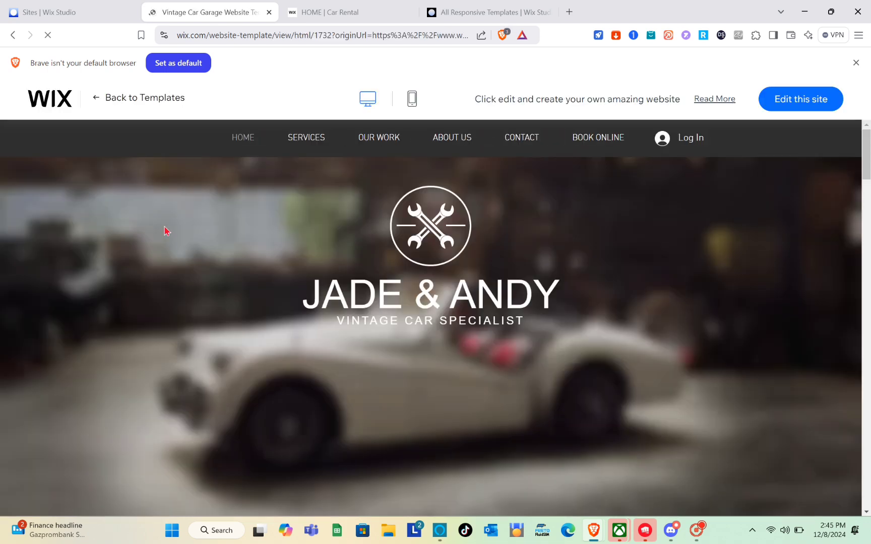
{"action": "scroll", "coordinate": [506, 363], "scroll_direction": "down", "scroll_amount": 10}
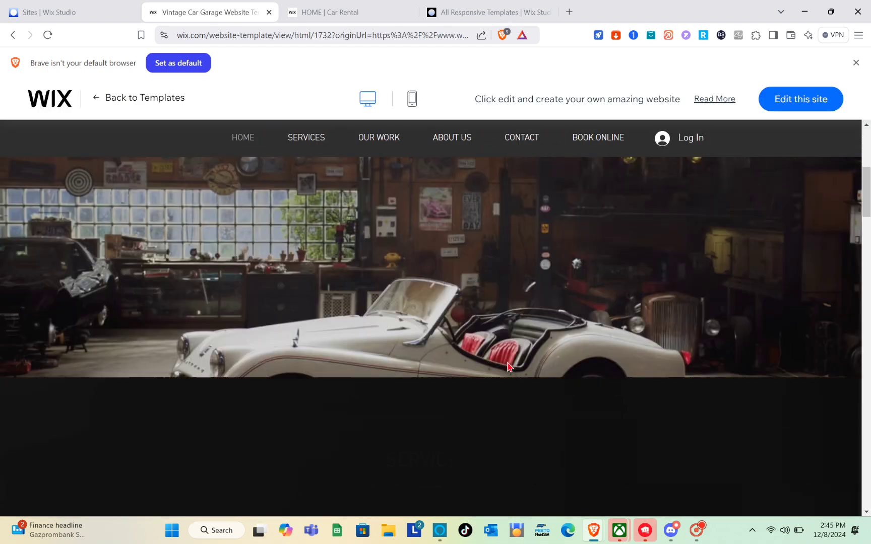
{"action": "scroll", "coordinate": [506, 367], "scroll_direction": "down", "scroll_amount": 10}
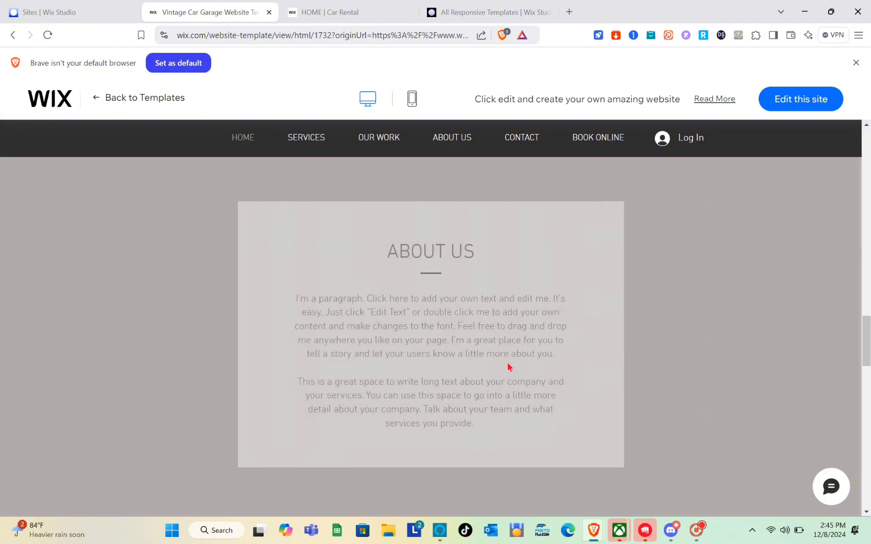
{"action": "scroll", "coordinate": [506, 366], "scroll_direction": "up", "scroll_amount": 20}
{"action": "scroll", "coordinate": [506, 367], "scroll_direction": "up", "scroll_amount": 2}
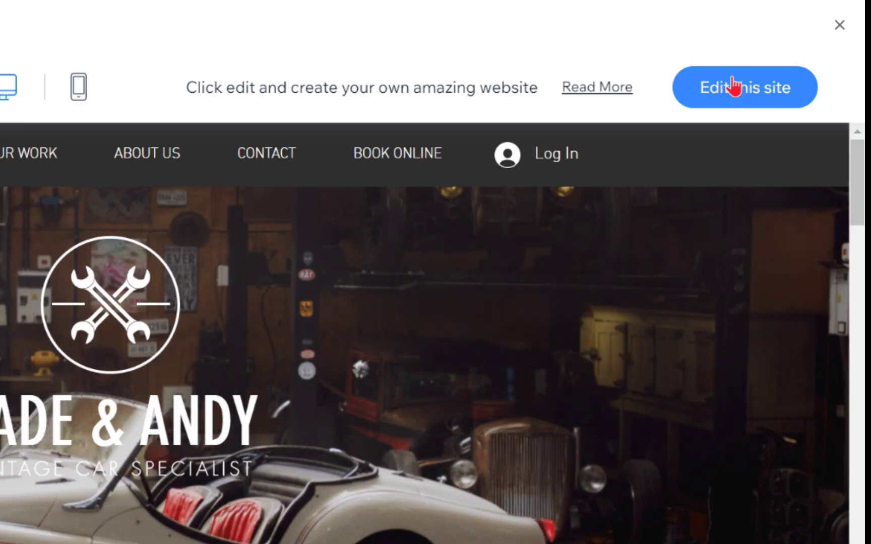
{"action": "left_click", "coordinate": [732, 80]}
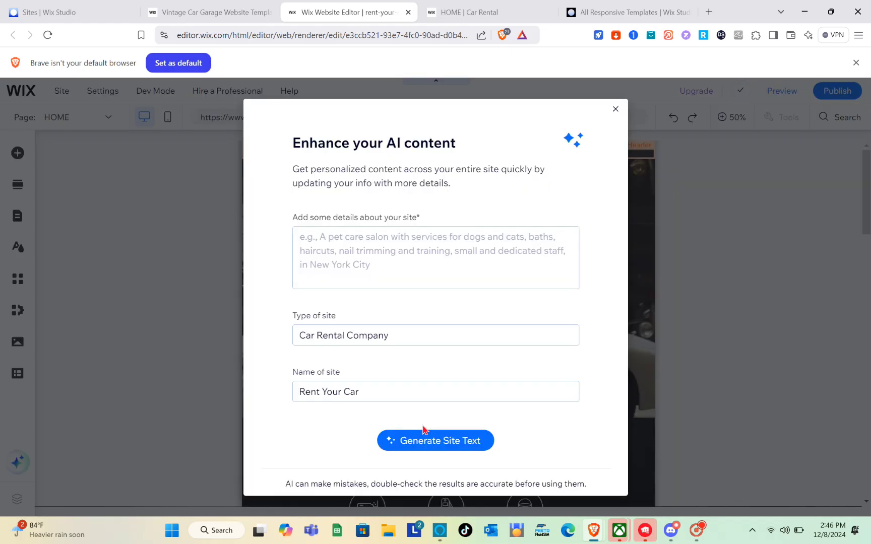
{"action": "left_click", "coordinate": [615, 109]}
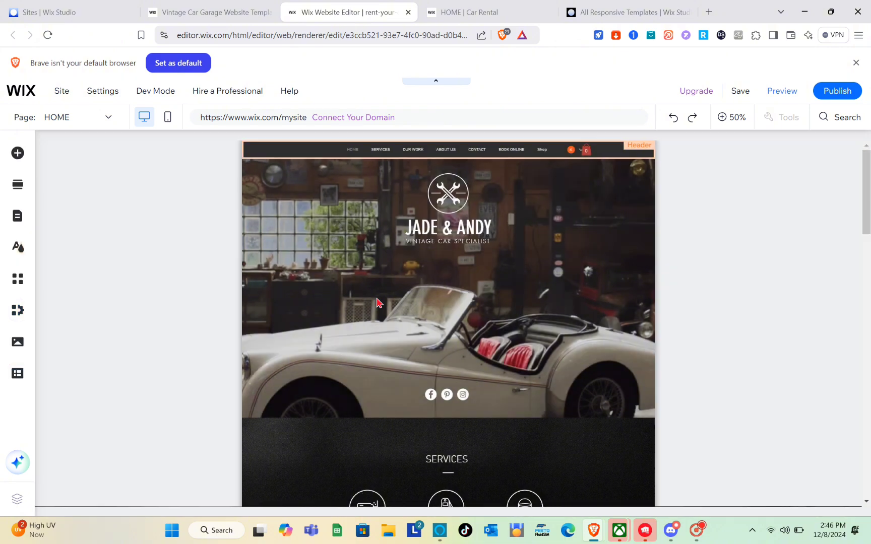
Open the image chooser for the background of the Welcome section on the HOME page
{"action": "left_click", "coordinate": [514, 241]}
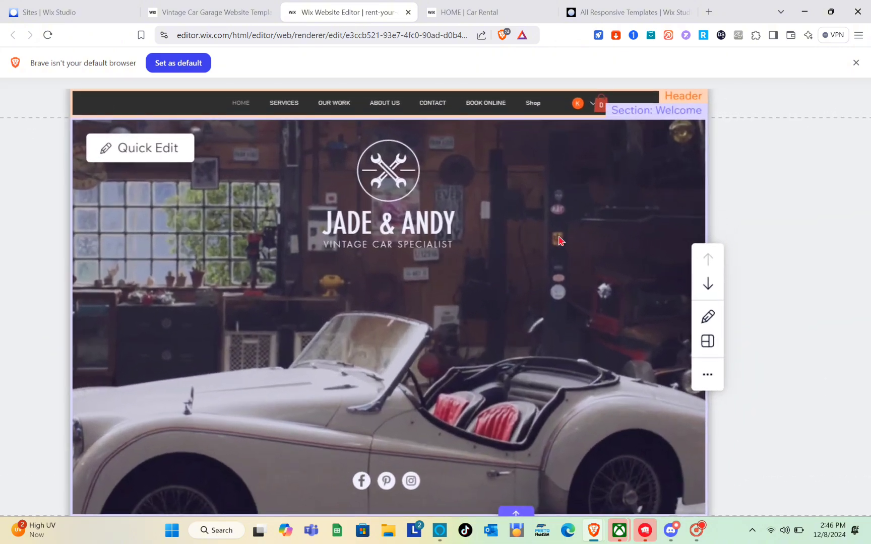
{"action": "scroll", "coordinate": [561, 241], "scroll_direction": "down", "scroll_amount": 3}
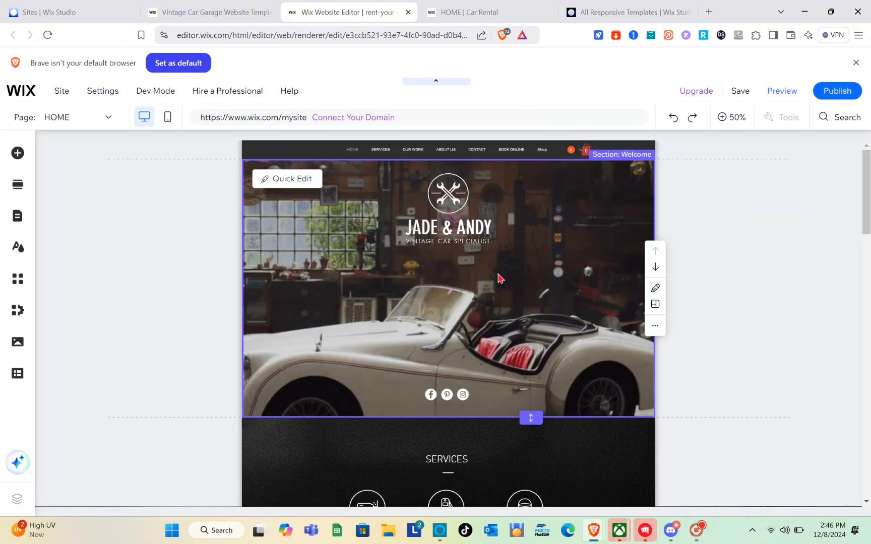
{"action": "left_click", "coordinate": [723, 118]}
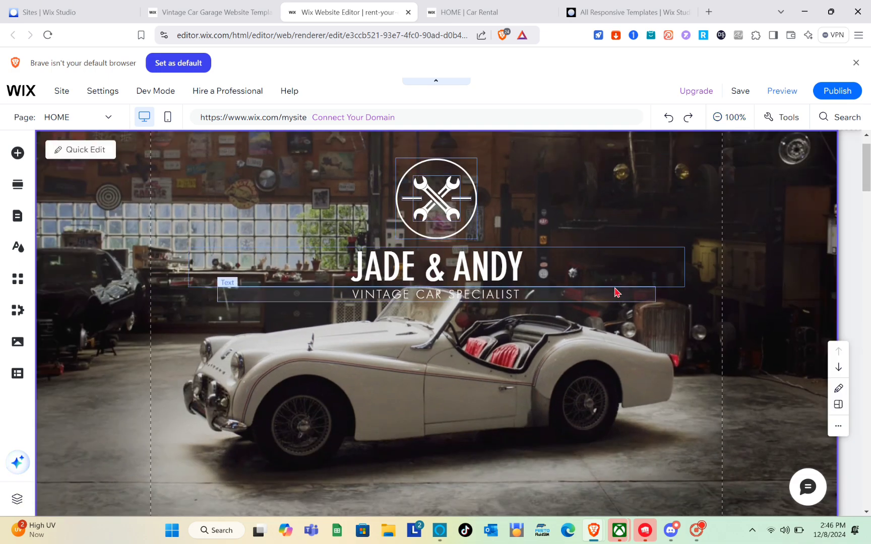
{"action": "scroll", "coordinate": [614, 292], "scroll_direction": "down", "scroll_amount": 4}
{"action": "scroll", "coordinate": [614, 291], "scroll_direction": "up", "scroll_amount": 5}
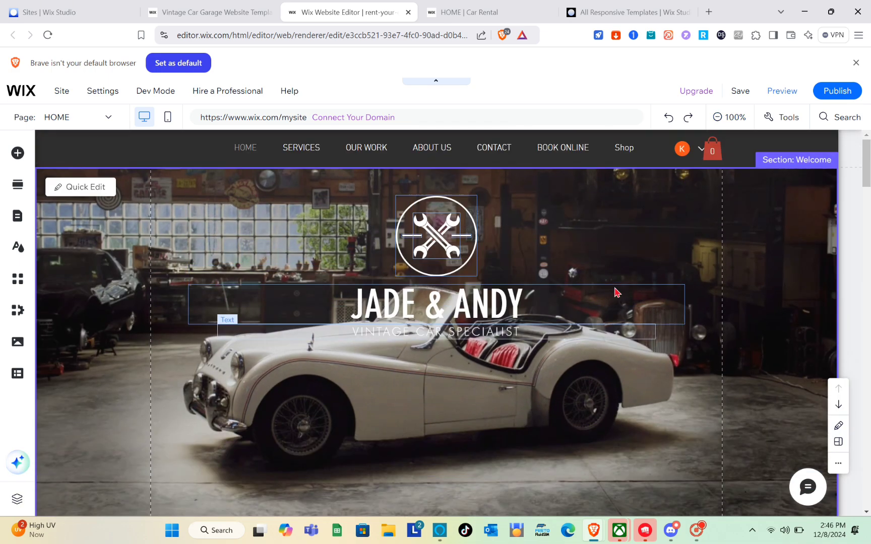
{"action": "left_click", "coordinate": [699, 233]}
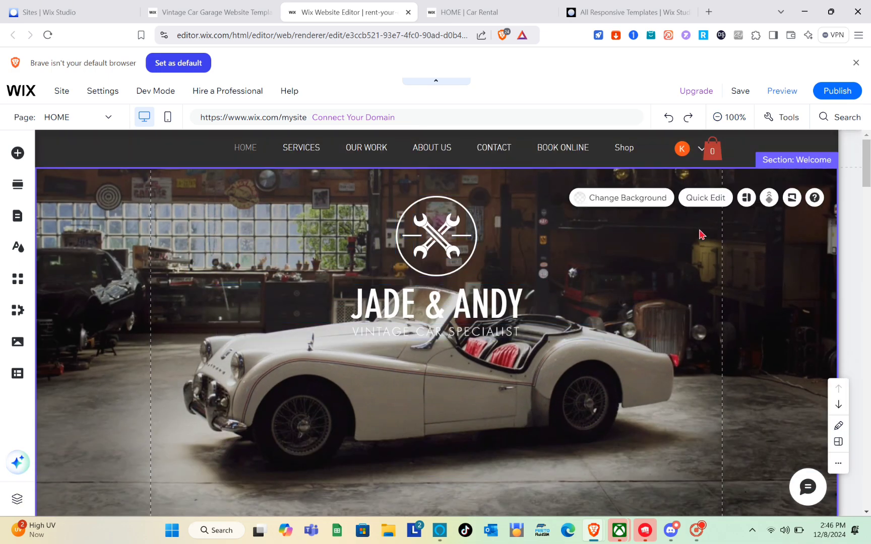
{"action": "left_click", "coordinate": [222, 234]}
{"action": "left_click_drag", "start_coordinate": [222, 235], "coordinate": [241, 201]}
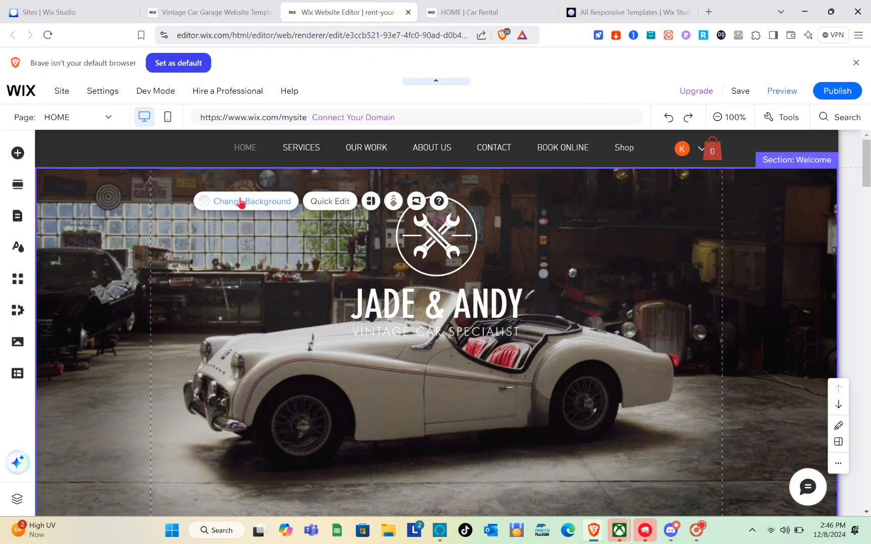
{"action": "left_click", "coordinate": [241, 202]}
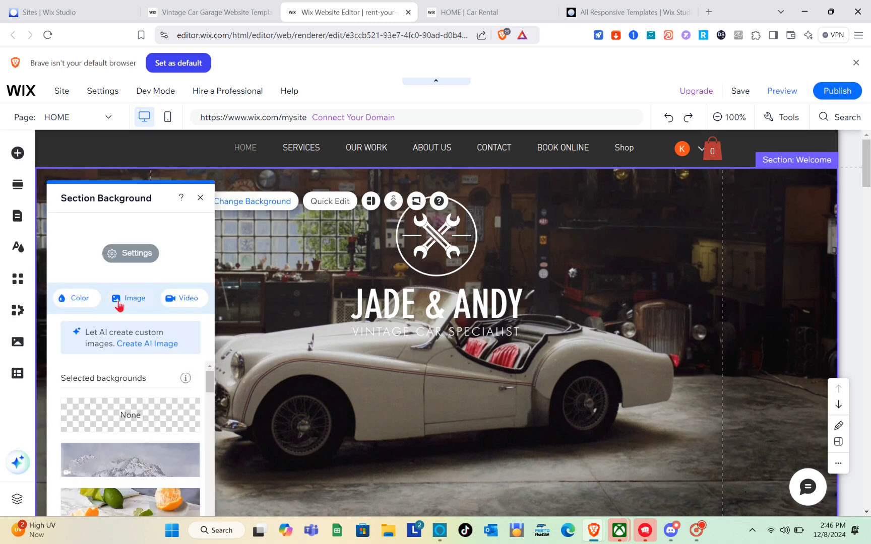
{"action": "left_click", "coordinate": [119, 301]}
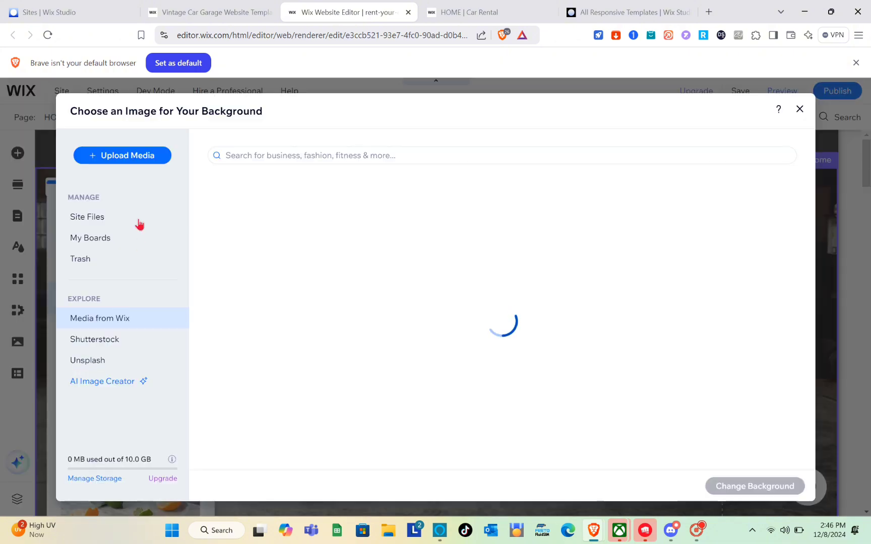
Search the Wix media library for "Cars" to find a background image for the Welcome section
{"action": "left_click", "coordinate": [154, 161]}
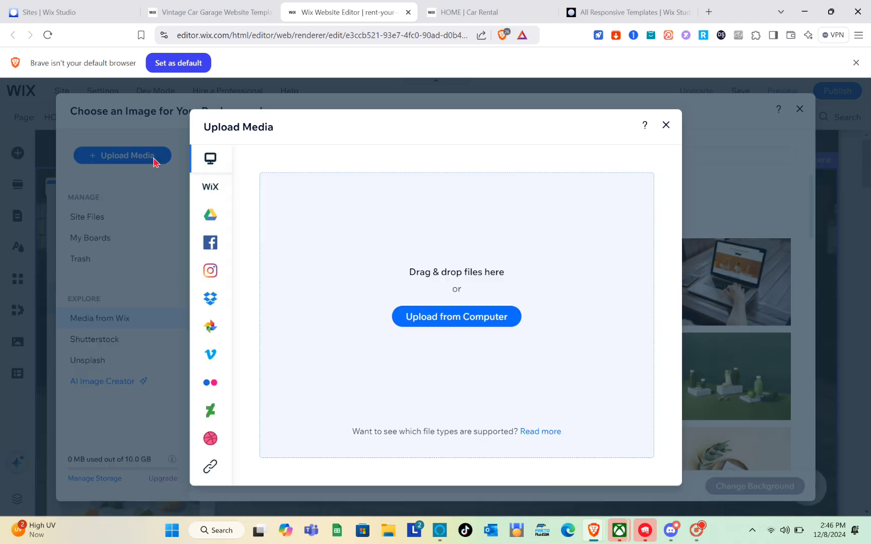
{"action": "left_click", "coordinate": [667, 129]}
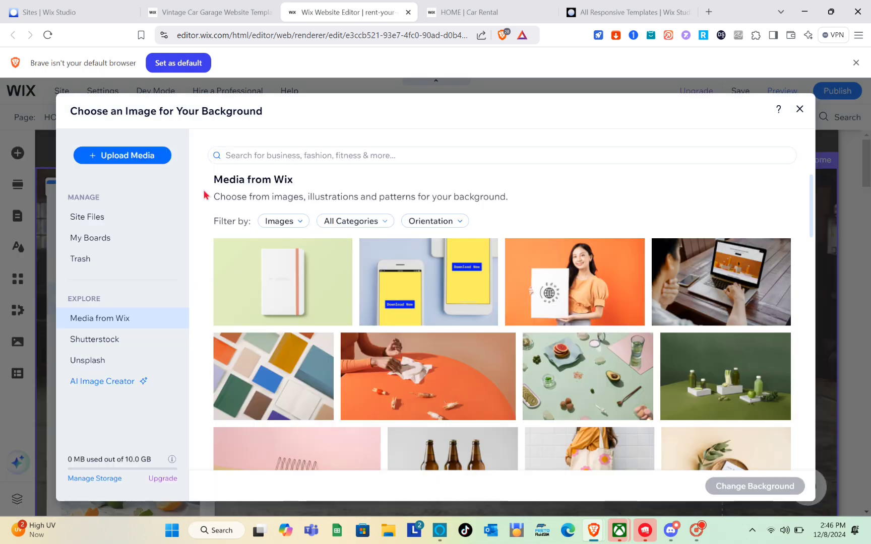
{"action": "left_click", "coordinate": [269, 158]}
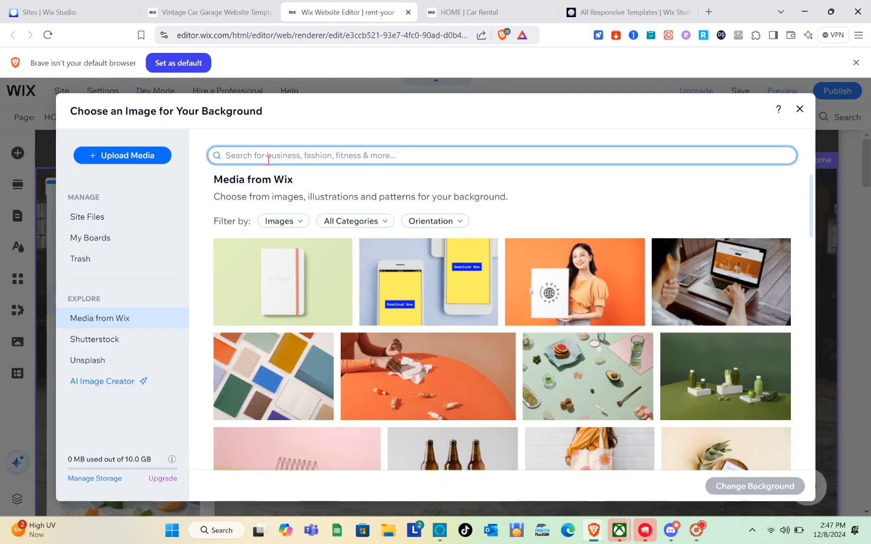
{"action": "key", "text": "Caps_Lock"}
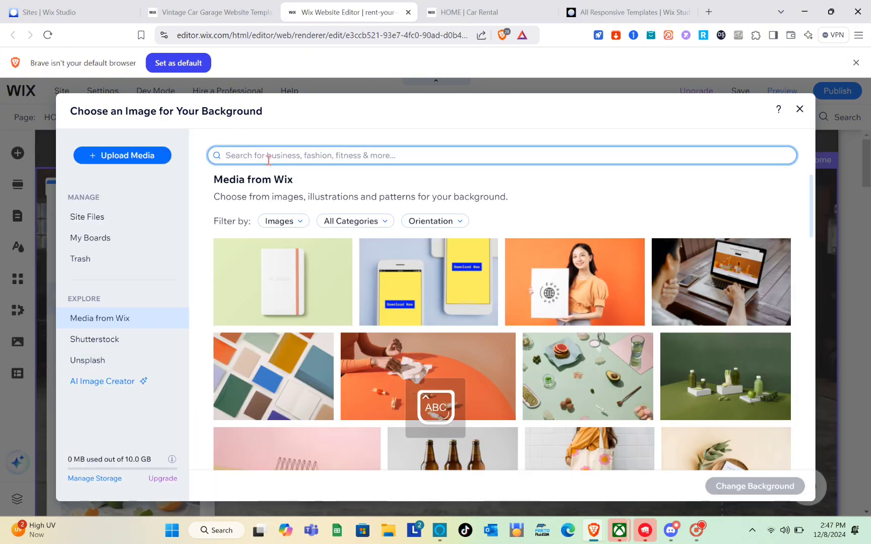
{"action": "key", "text": "Caps_Lock"}
{"action": "type", "text": "cars"}
{"action": "key", "text": "Return"}
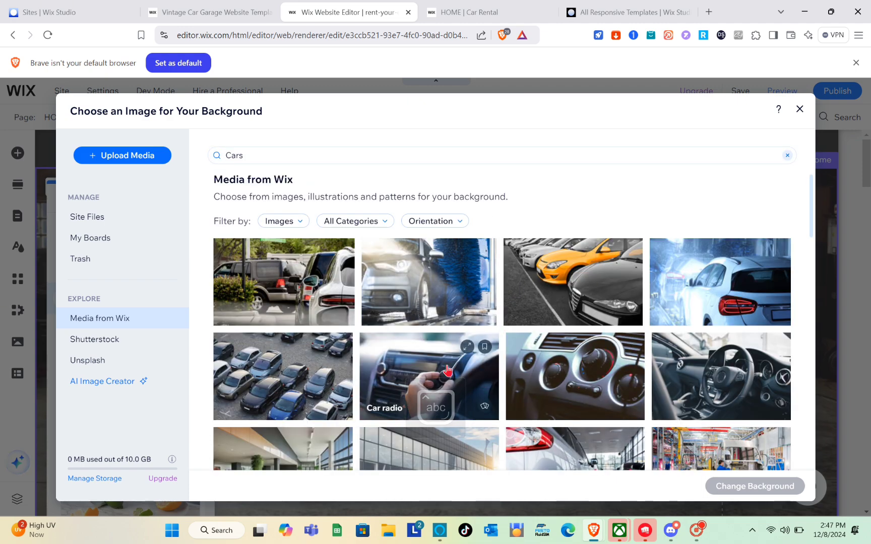
Browse the car images and set the "Car Lot" photo as the Welcome section's background
{"action": "scroll", "coordinate": [443, 373], "scroll_direction": "down", "scroll_amount": 3}
{"action": "scroll", "coordinate": [478, 362], "scroll_direction": "down", "scroll_amount": 5}
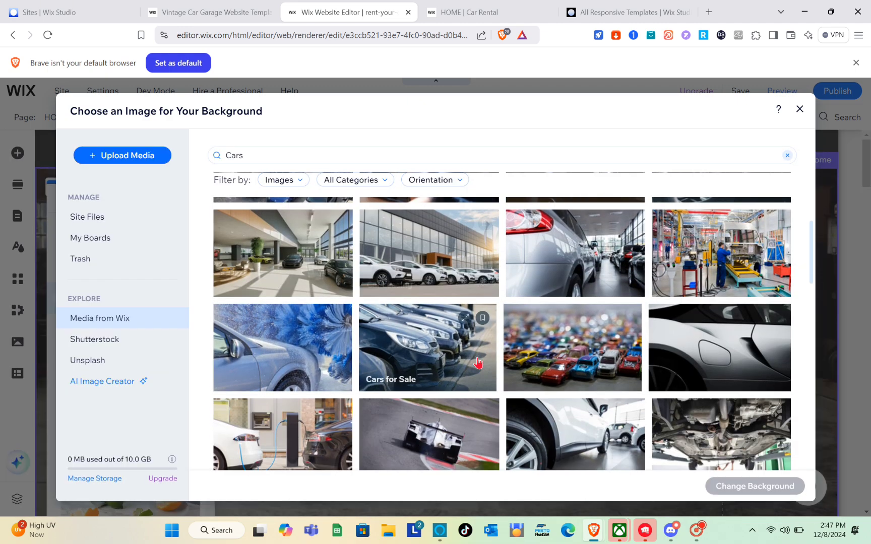
{"action": "scroll", "coordinate": [478, 361], "scroll_direction": "down", "scroll_amount": 6}
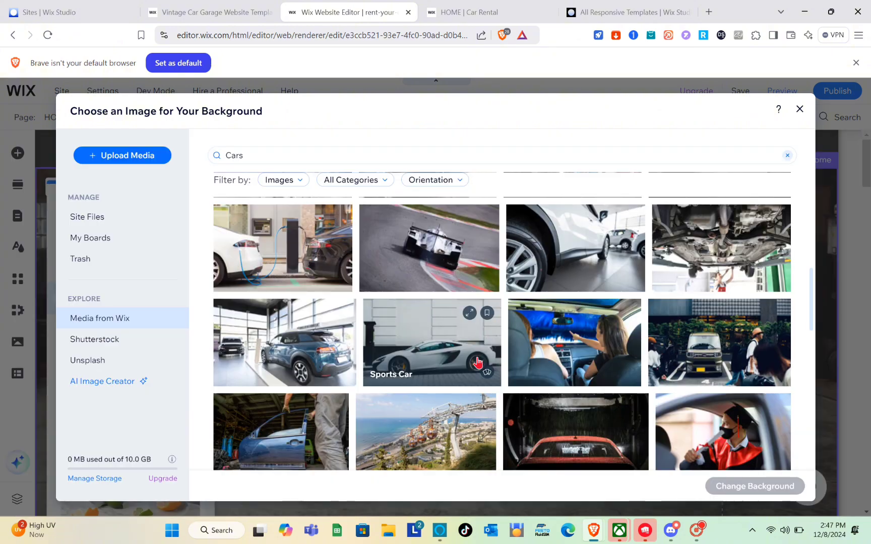
{"action": "scroll", "coordinate": [478, 362], "scroll_direction": "down", "scroll_amount": 1}
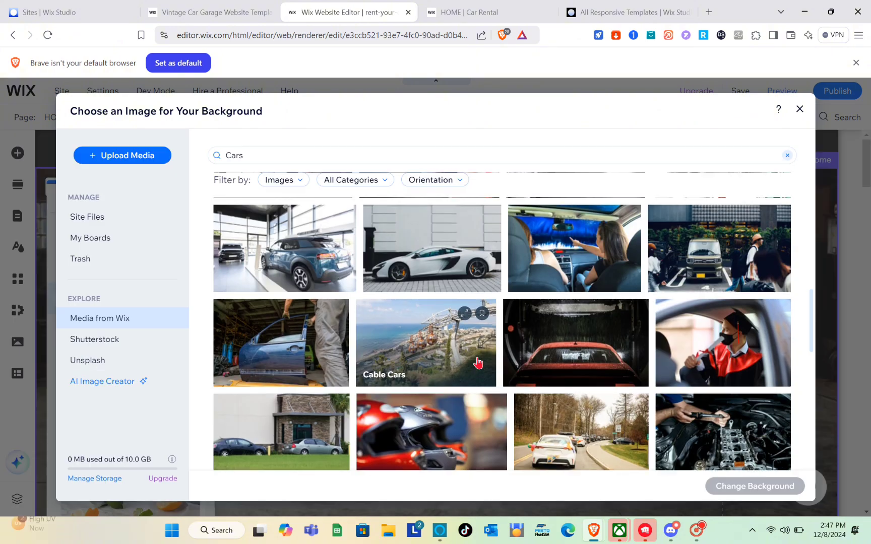
{"action": "scroll", "coordinate": [478, 362], "scroll_direction": "down", "scroll_amount": 4}
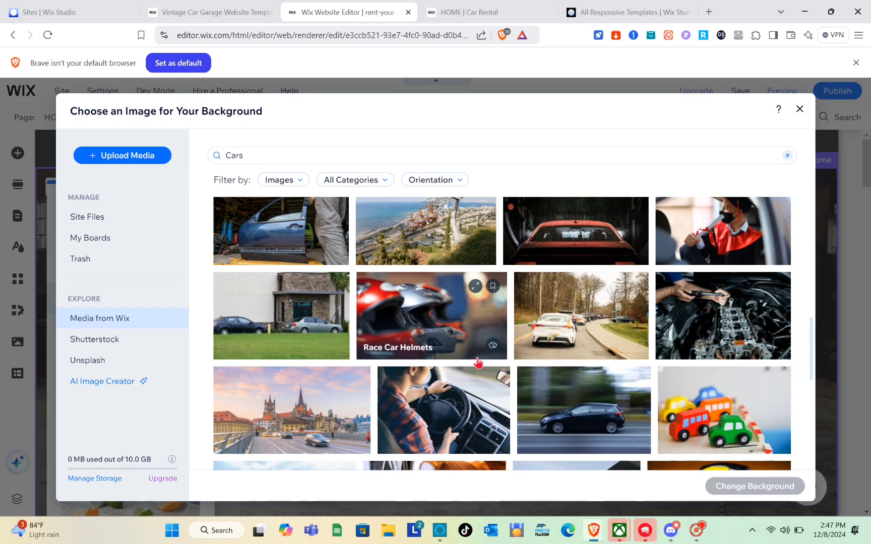
{"action": "scroll", "coordinate": [477, 362], "scroll_direction": "up", "scroll_amount": 9}
{"action": "scroll", "coordinate": [477, 361], "scroll_direction": "up", "scroll_amount": 6}
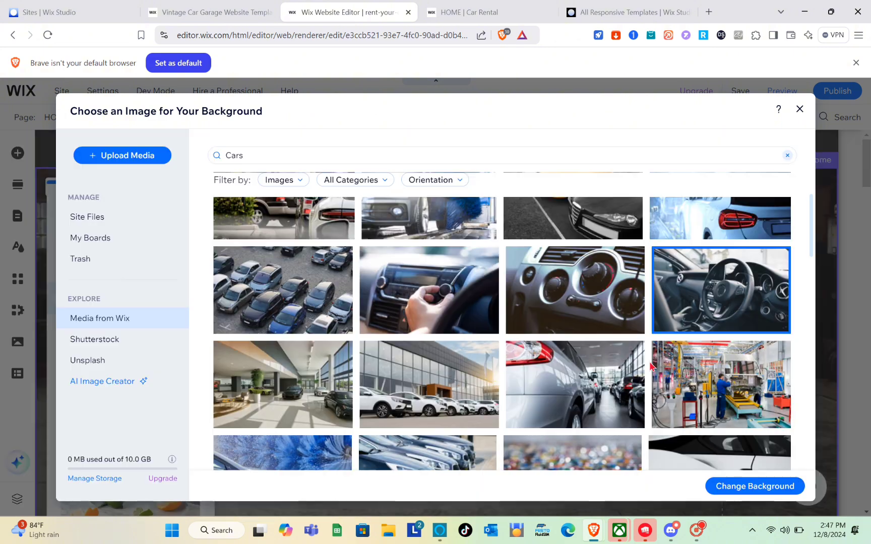
{"action": "scroll", "coordinate": [650, 366], "scroll_direction": "up", "scroll_amount": 3}
{"action": "left_click", "coordinate": [597, 267]}
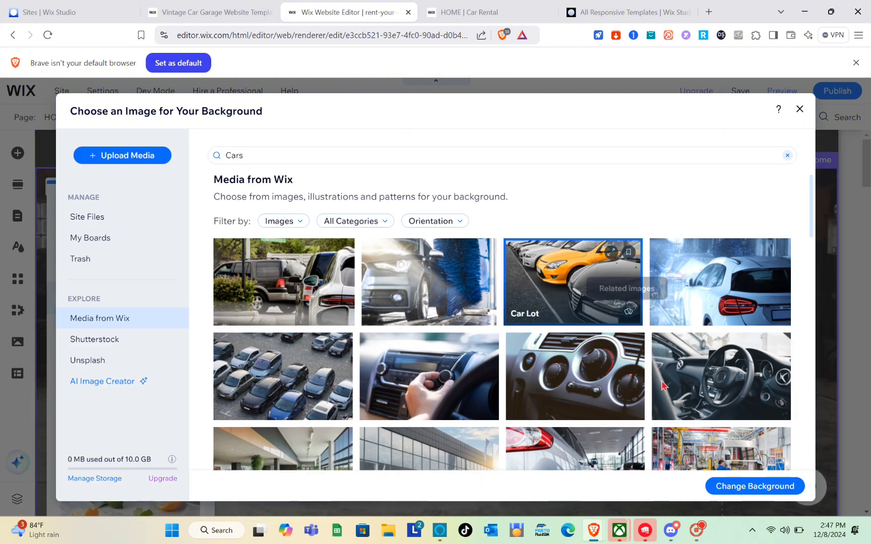
{"action": "left_click", "coordinate": [744, 489]}
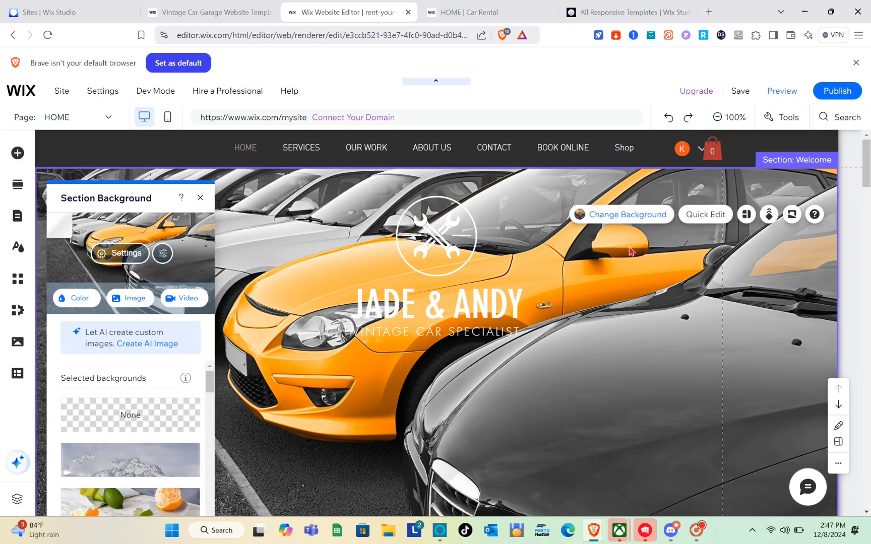
{"action": "left_click", "coordinate": [626, 298]}
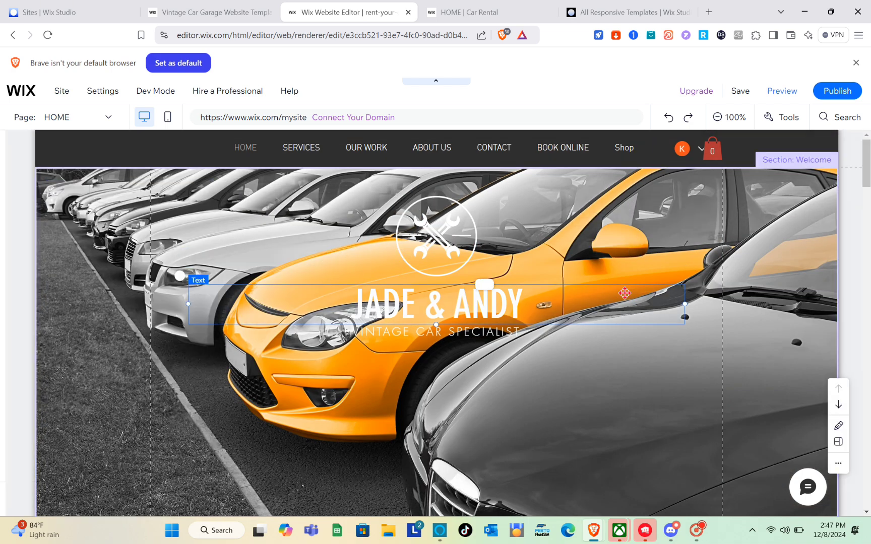
{"action": "left_click", "coordinate": [523, 394]}
Change the text color of the Welcome section's main title to the dark gray from My colors
{"action": "scroll", "coordinate": [522, 395], "scroll_direction": "down", "scroll_amount": 3}
{"action": "scroll", "coordinate": [522, 395], "scroll_direction": "up", "scroll_amount": 2}
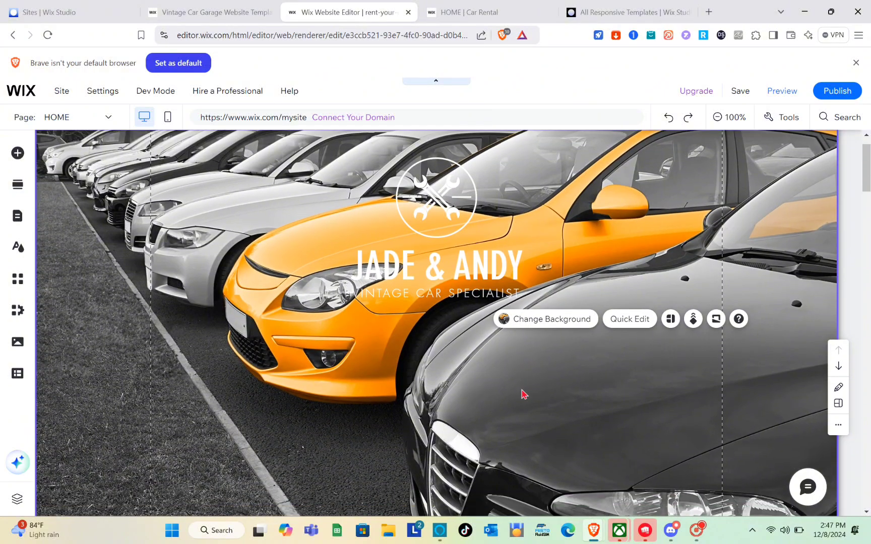
{"action": "left_click", "coordinate": [446, 263]}
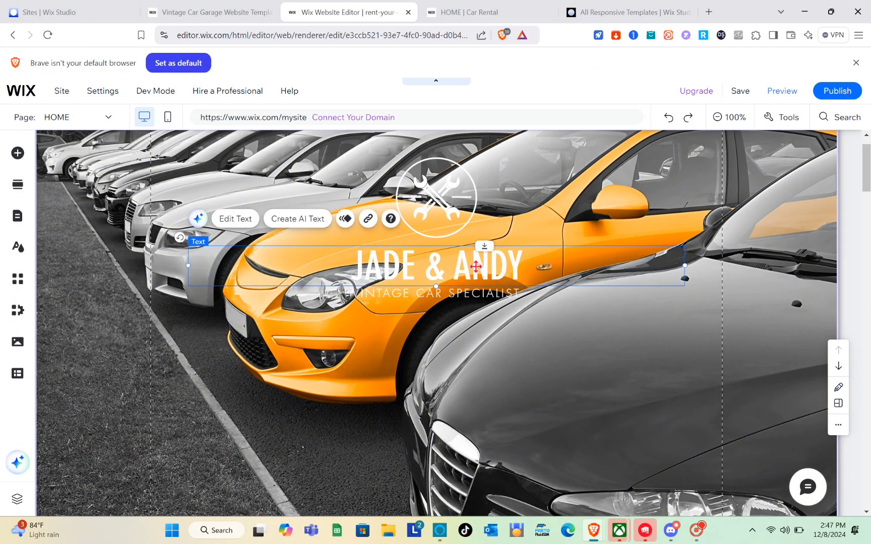
{"action": "left_click", "coordinate": [244, 222]}
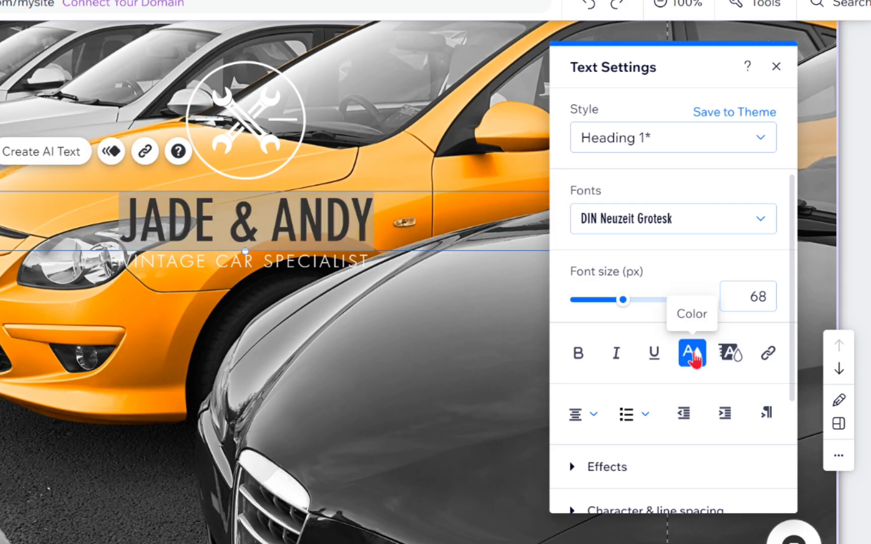
{"action": "left_click", "coordinate": [692, 359]}
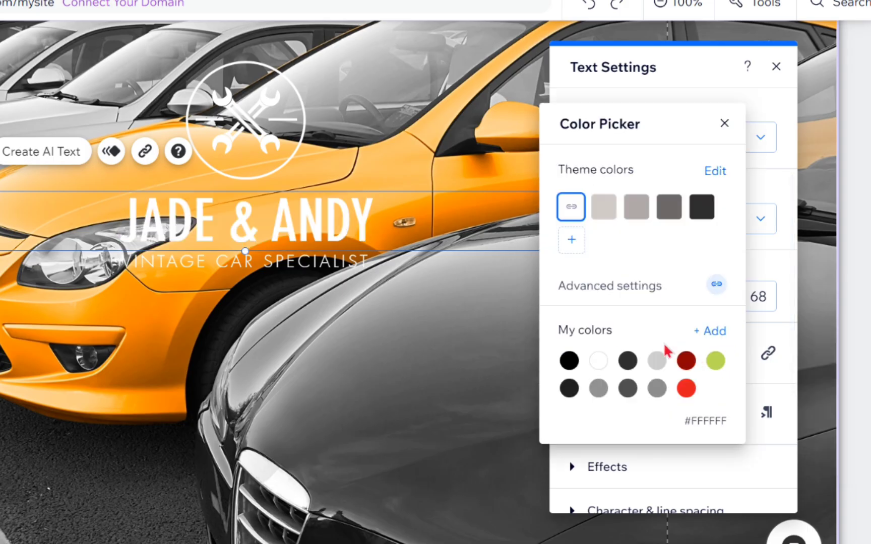
{"action": "left_click", "coordinate": [629, 361]}
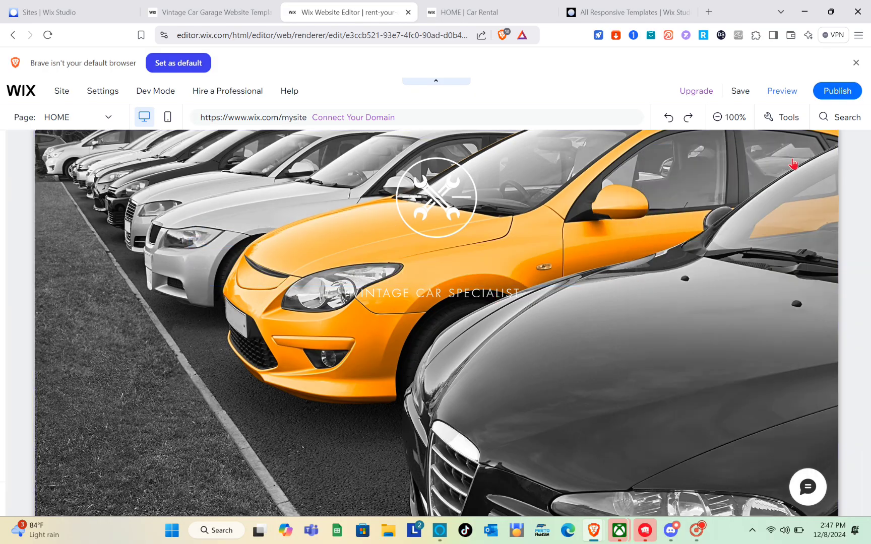
{"action": "left_click", "coordinate": [796, 161]}
{"action": "left_click", "coordinate": [578, 391]}
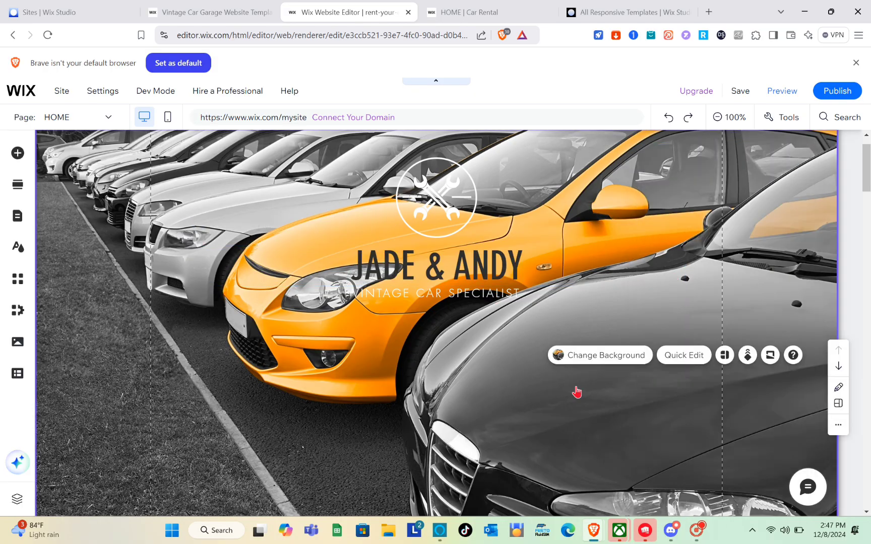
Open the vector art chooser for the crossed-wrenches icon above the title and search for "rent"
{"action": "scroll", "coordinate": [577, 390], "scroll_direction": "up", "scroll_amount": 1}
{"action": "left_click", "coordinate": [431, 239]}
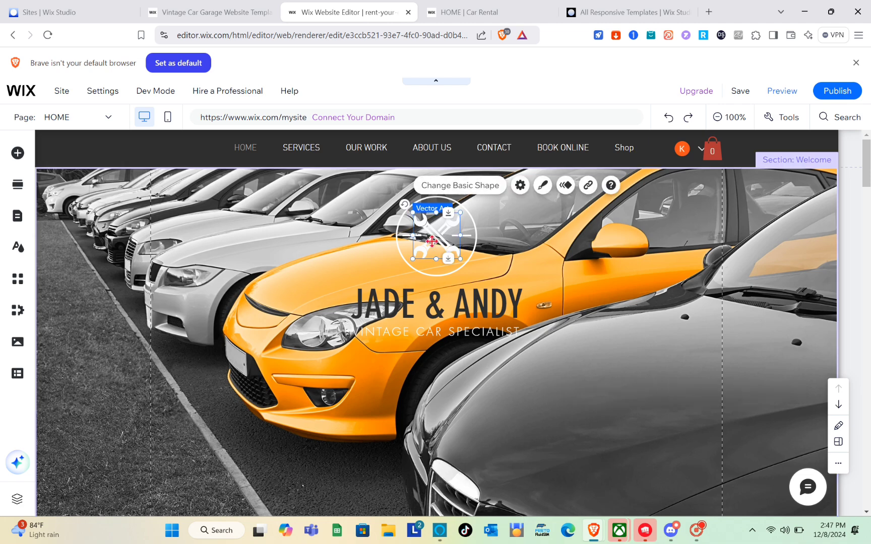
{"action": "double_click", "coordinate": [432, 241]}
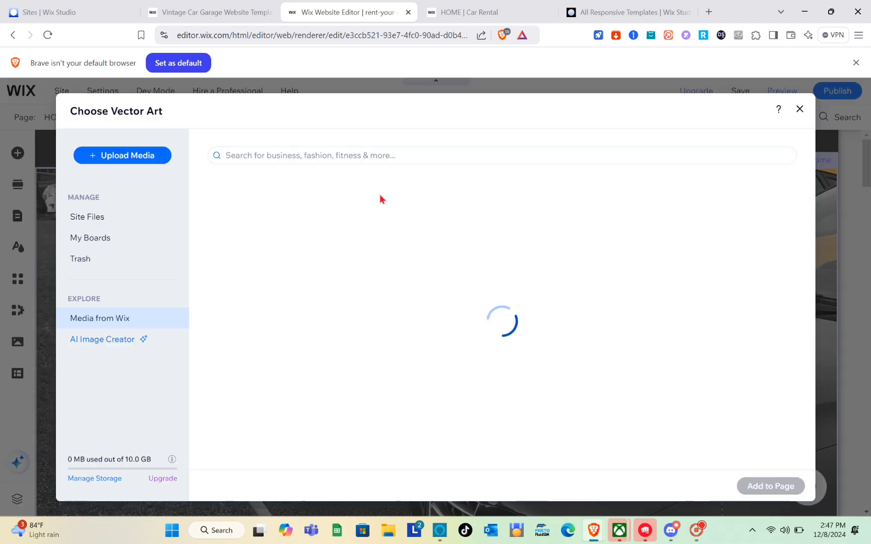
{"action": "left_click", "coordinate": [309, 153]}
{"action": "type", "text": "rent"}
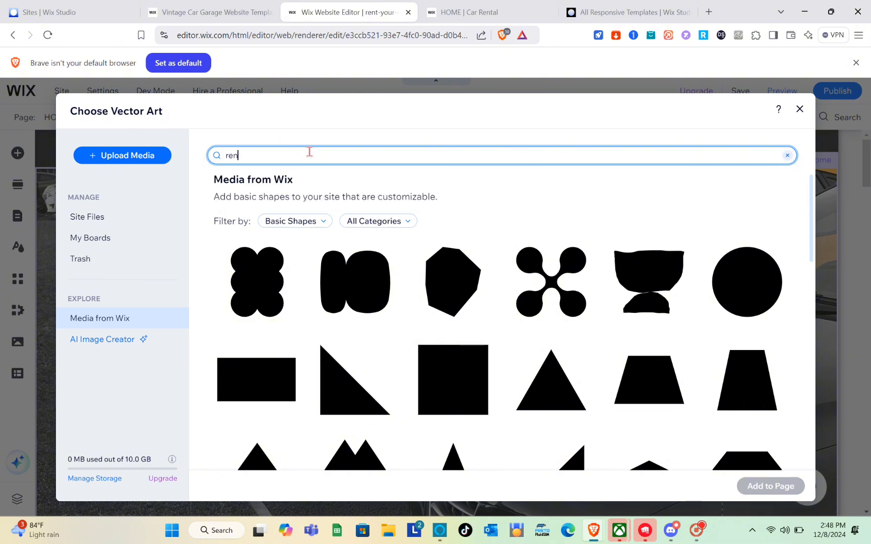
{"action": "key", "text": "Return"}
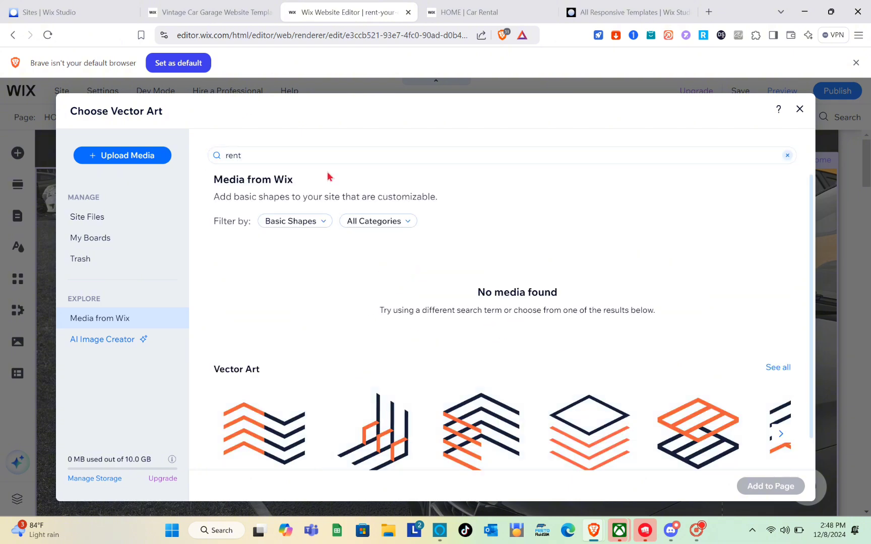
Search the vector art for "cars" and replace the crossed-wrenches icon with the Car shape
{"action": "left_click", "coordinate": [294, 159]}
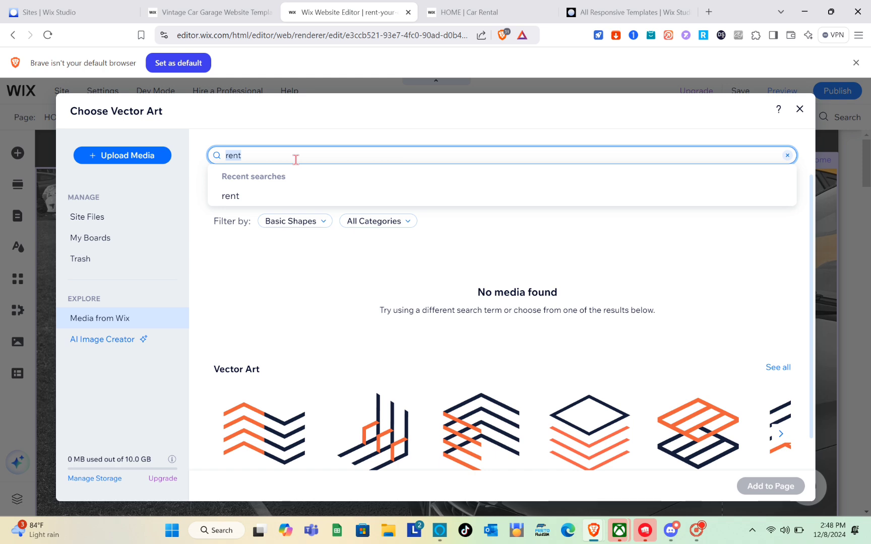
{"action": "type", "text": "cars"}
{"action": "key", "text": "Return"}
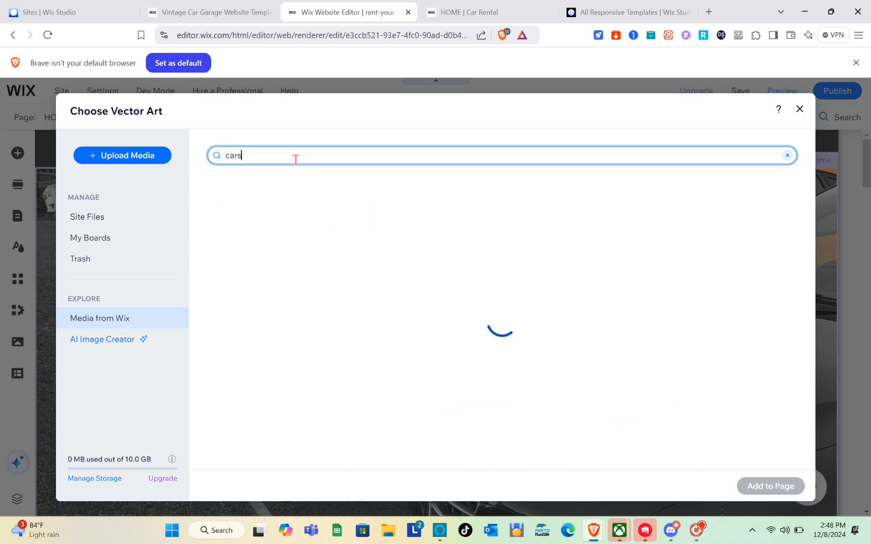
{"action": "left_click", "coordinate": [273, 277]}
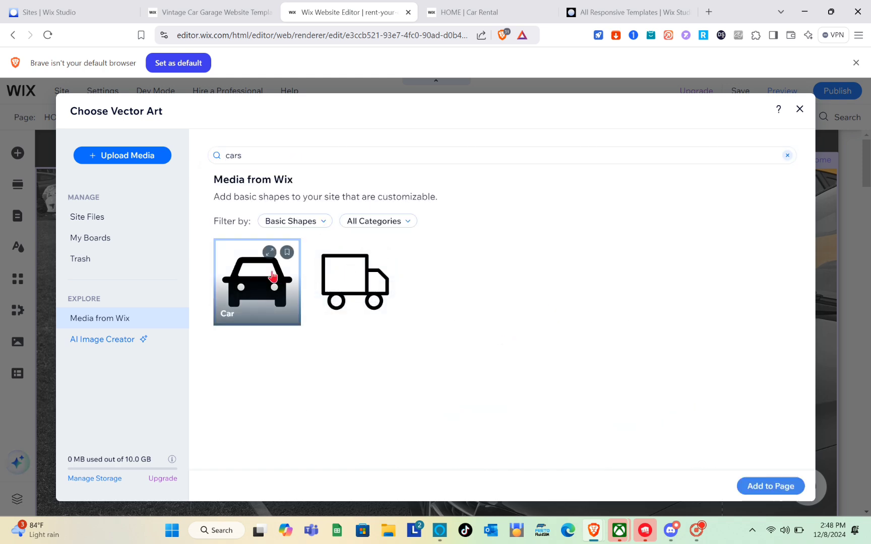
{"action": "left_click", "coordinate": [772, 488]}
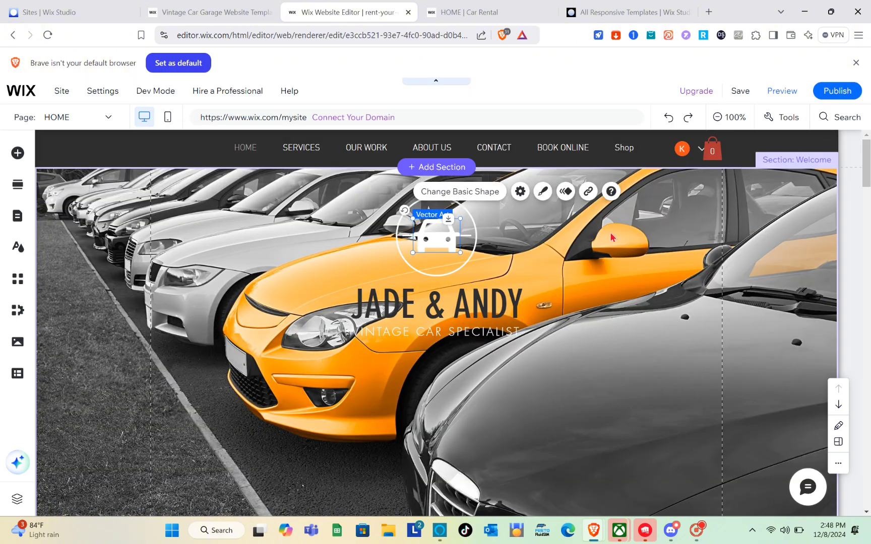
{"action": "left_click", "coordinate": [584, 399]}
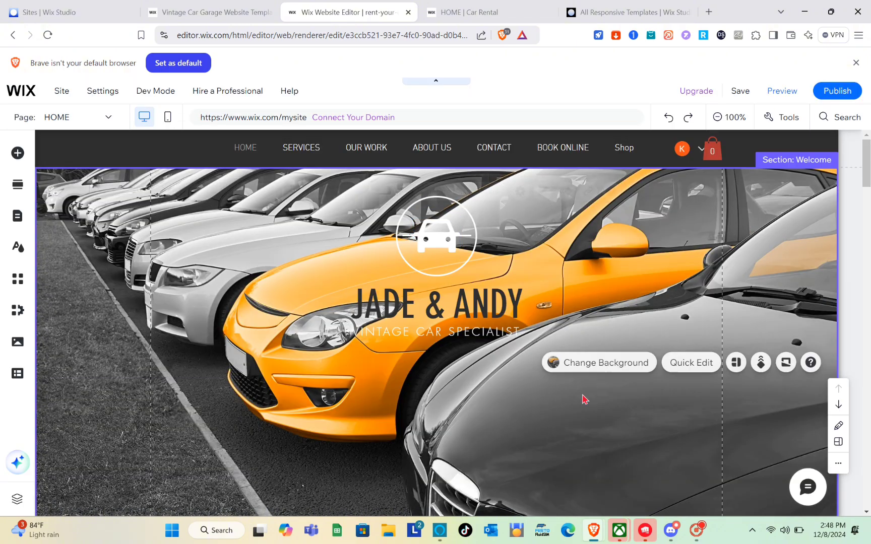
Review the HOME page sections from Services to About Us and examine the About Us paragraph text
{"action": "scroll", "coordinate": [445, 443], "scroll_direction": "down", "scroll_amount": 10}
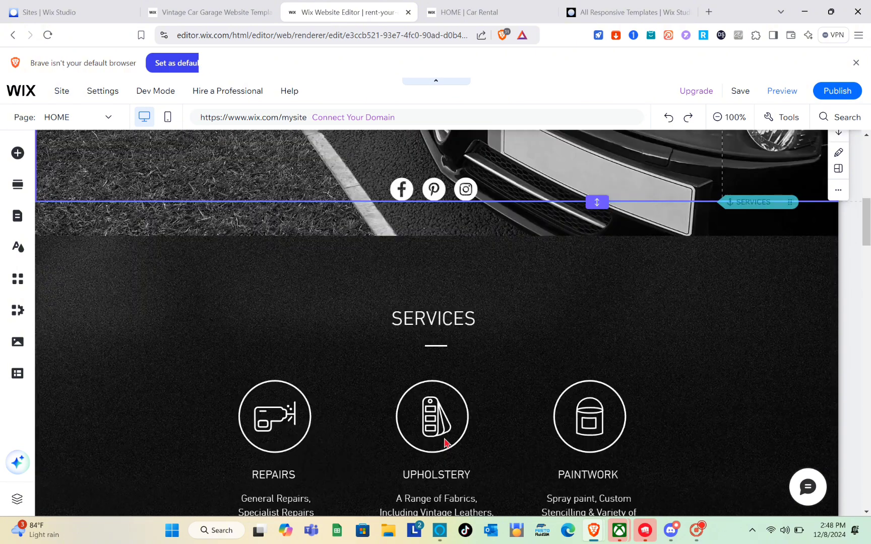
{"action": "scroll", "coordinate": [438, 353], "scroll_direction": "down", "scroll_amount": 9}
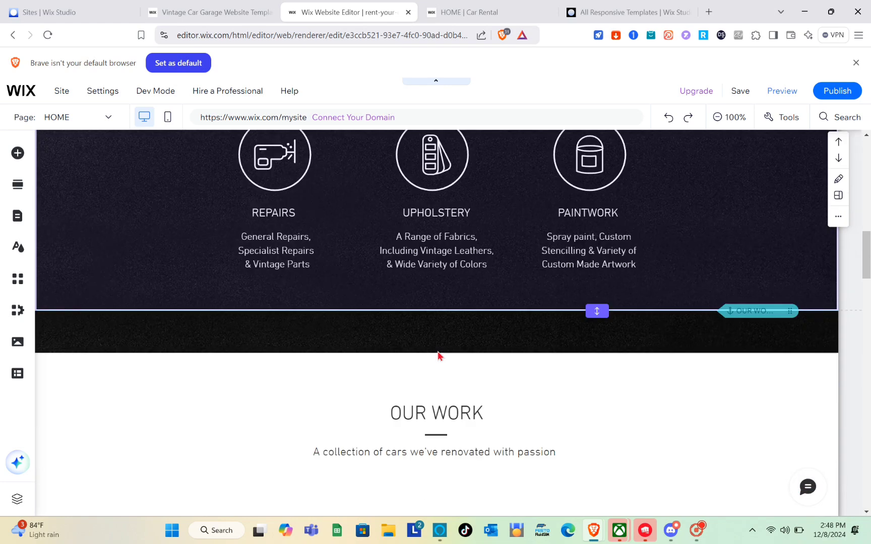
{"action": "scroll", "coordinate": [438, 355], "scroll_direction": "down", "scroll_amount": 12}
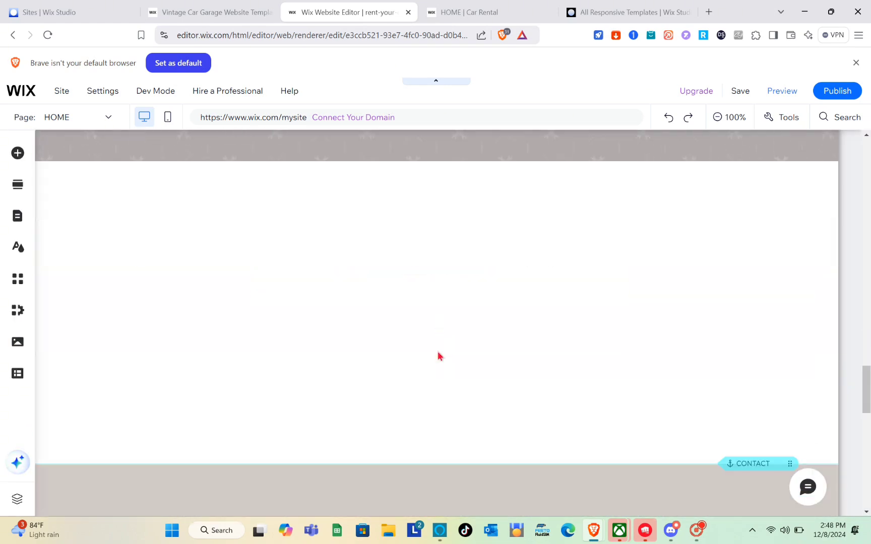
{"action": "scroll", "coordinate": [439, 356], "scroll_direction": "up", "scroll_amount": 2}
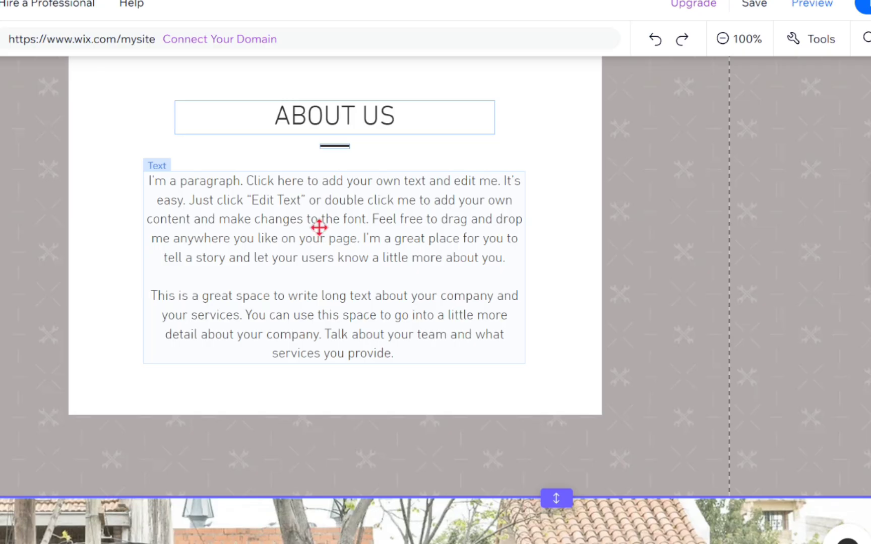
{"action": "triple_click", "coordinate": [425, 252]}
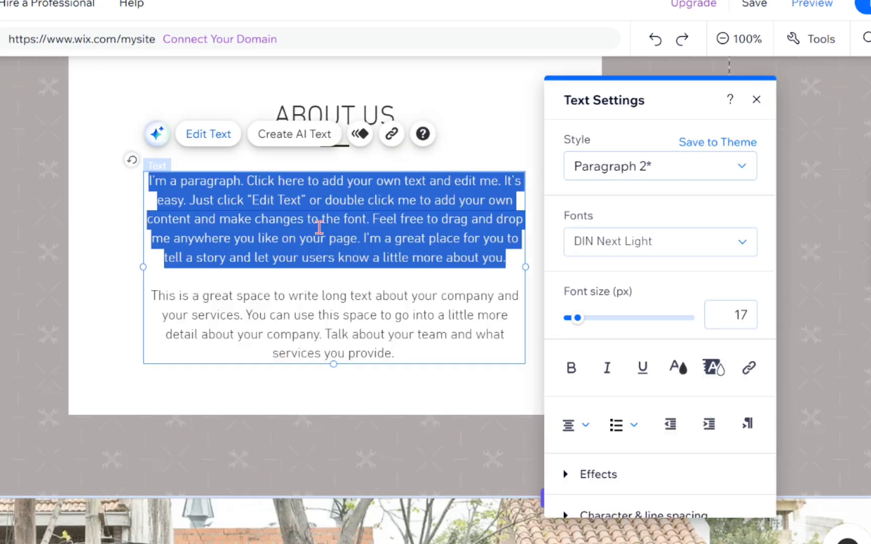
{"action": "left_click", "coordinate": [319, 227]}
{"action": "triple_click", "coordinate": [385, 314]}
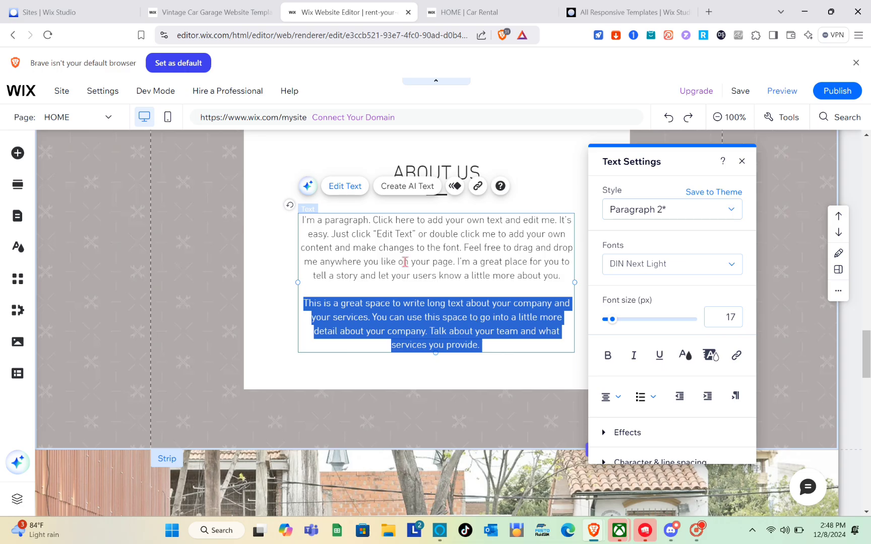
{"action": "key", "text": "ctrl+a"}
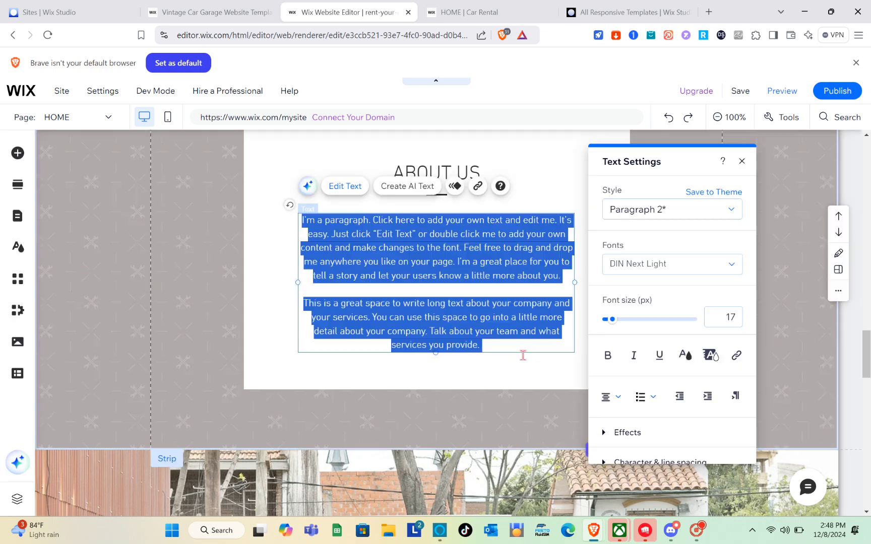
{"action": "left_click", "coordinate": [550, 338]}
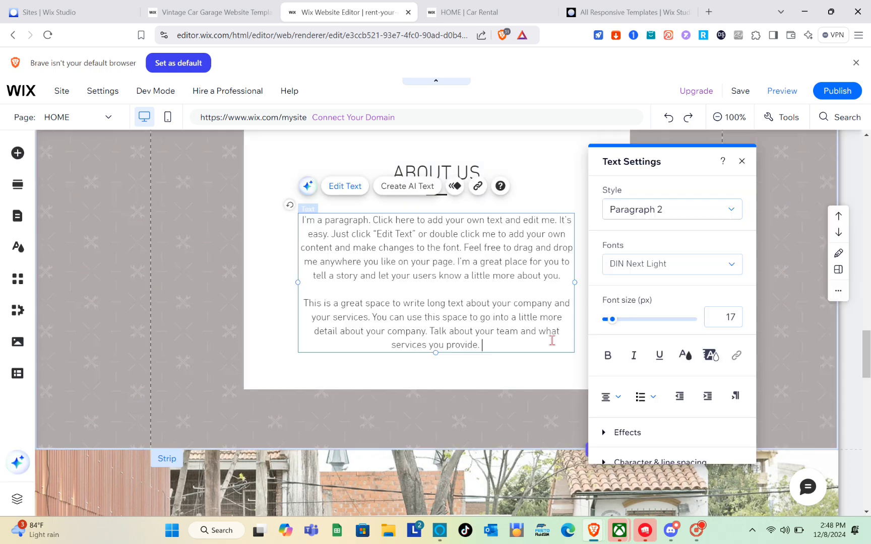
{"action": "left_click", "coordinate": [542, 150]}
Review the Find Us section, examining its heading, contact details, opening hours label and opening hours text
{"action": "scroll", "coordinate": [554, 302], "scroll_direction": "down", "scroll_amount": 10}
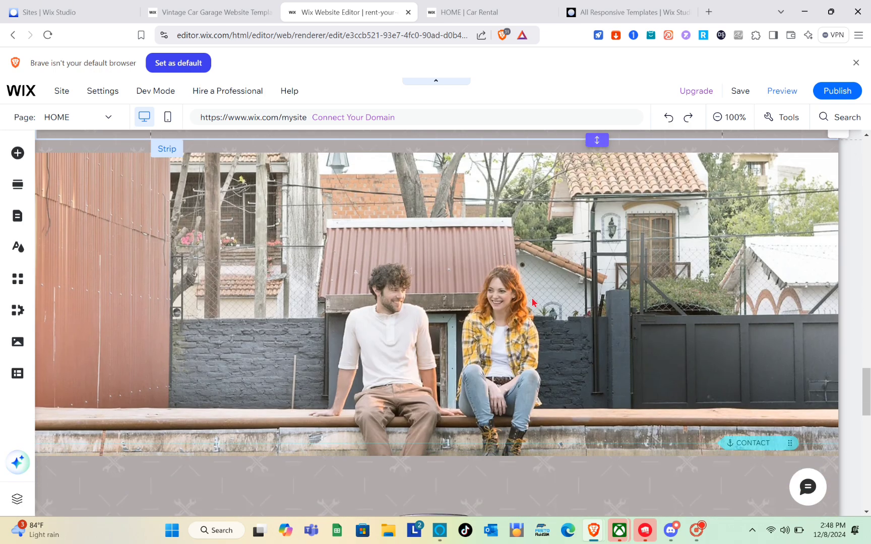
{"action": "scroll", "coordinate": [533, 303], "scroll_direction": "down", "scroll_amount": 5}
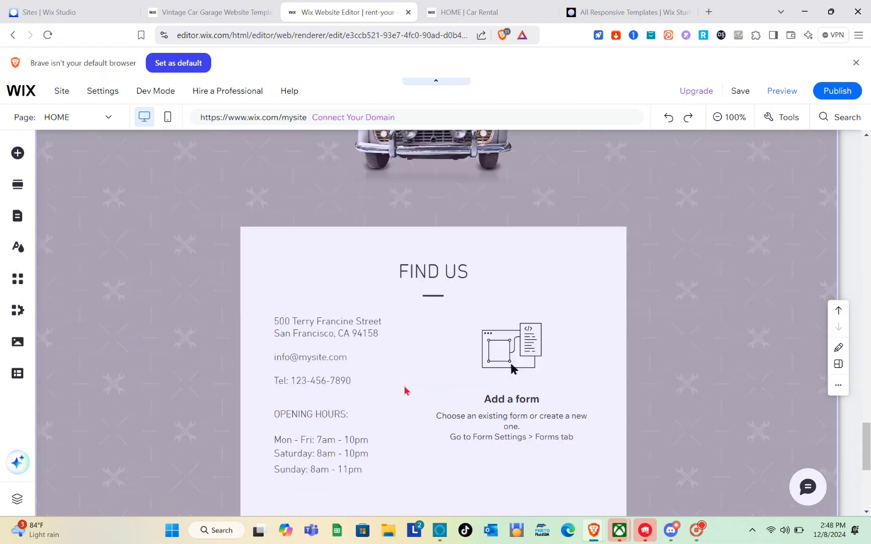
{"action": "scroll", "coordinate": [423, 291], "scroll_direction": "up", "scroll_amount": 2}
{"action": "scroll", "coordinate": [420, 282], "scroll_direction": "down", "scroll_amount": 1}
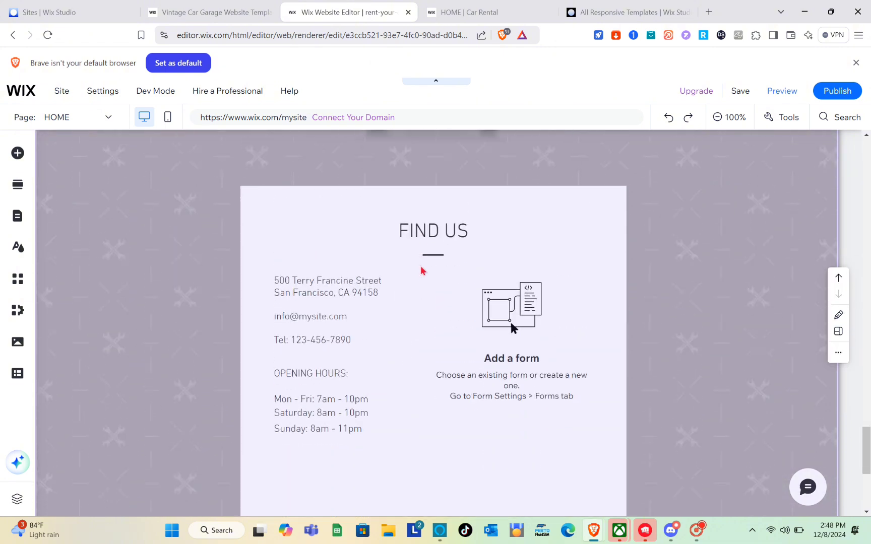
{"action": "left_click", "coordinate": [411, 270]}
{"action": "left_click", "coordinate": [345, 227]}
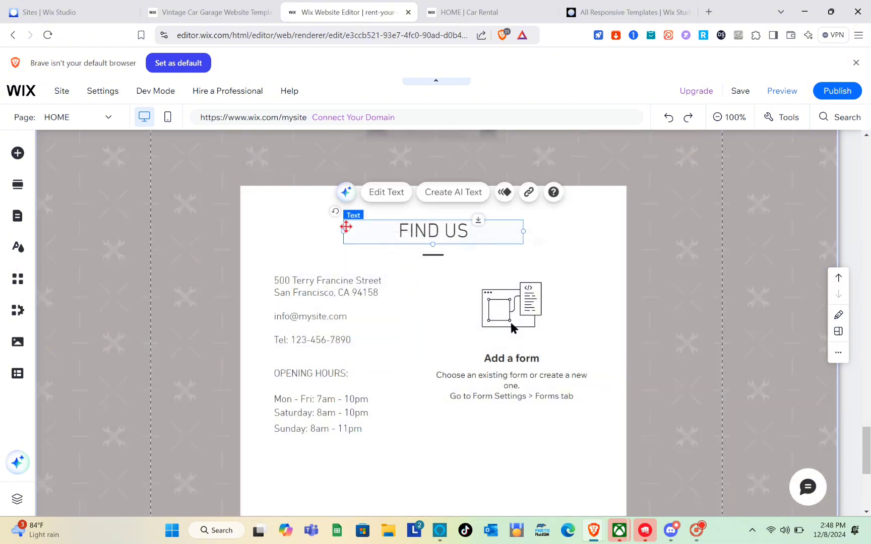
{"action": "left_click", "coordinate": [327, 285]}
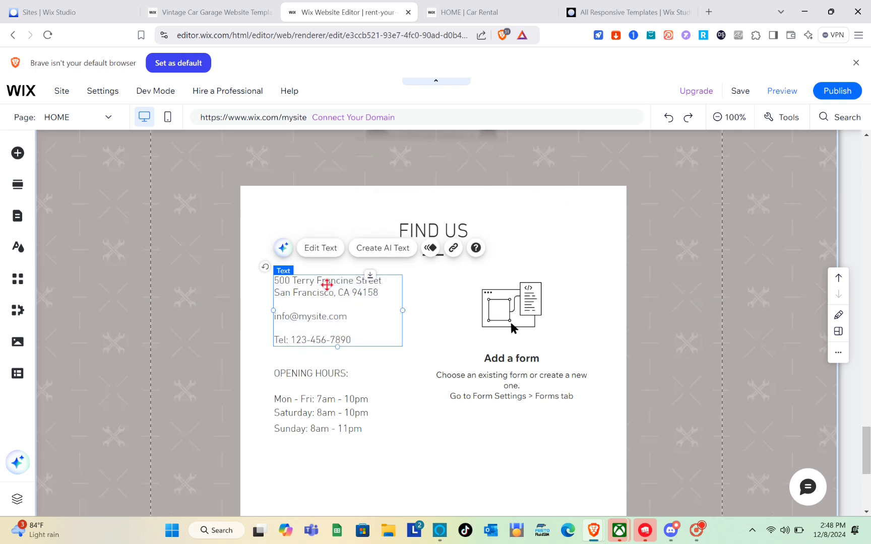
{"action": "left_click", "coordinate": [330, 376]}
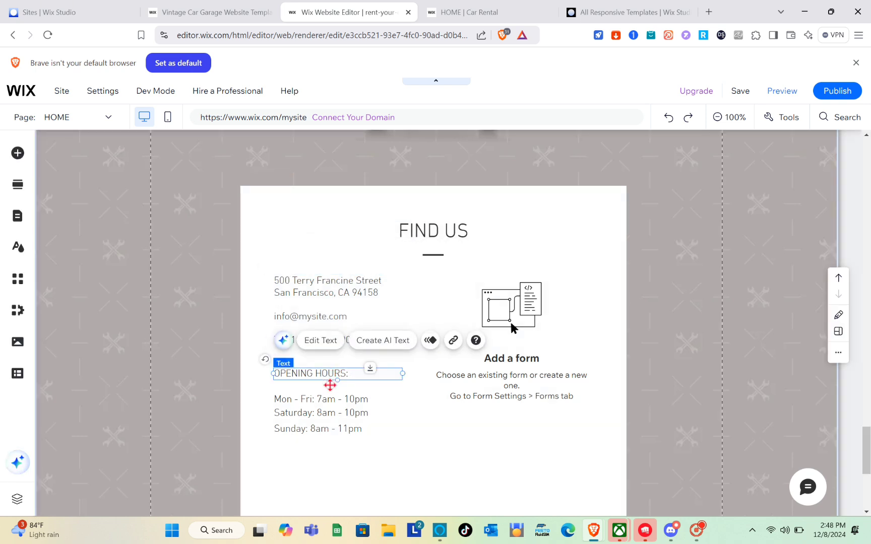
{"action": "left_click", "coordinate": [356, 406]}
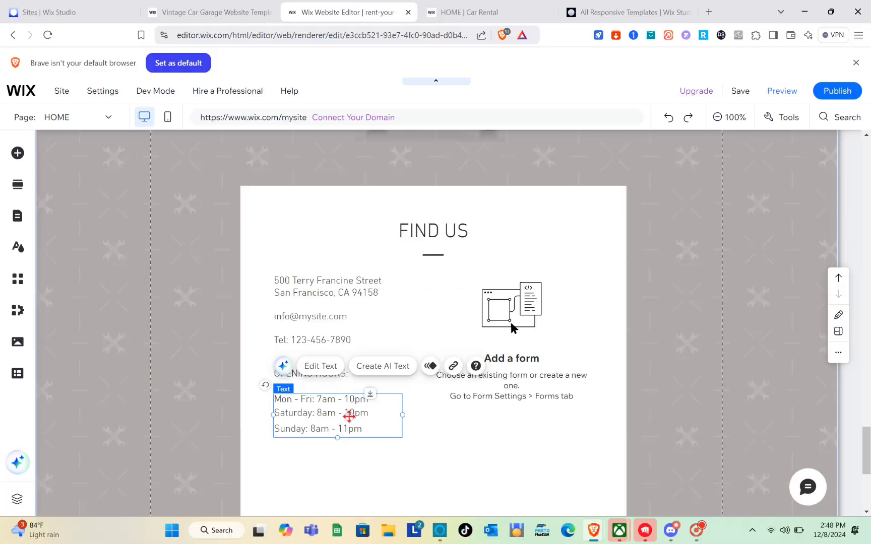
Change the first opening hours line in the Find Us section to cover Mon - Sunday
{"action": "double_click", "coordinate": [319, 380]}
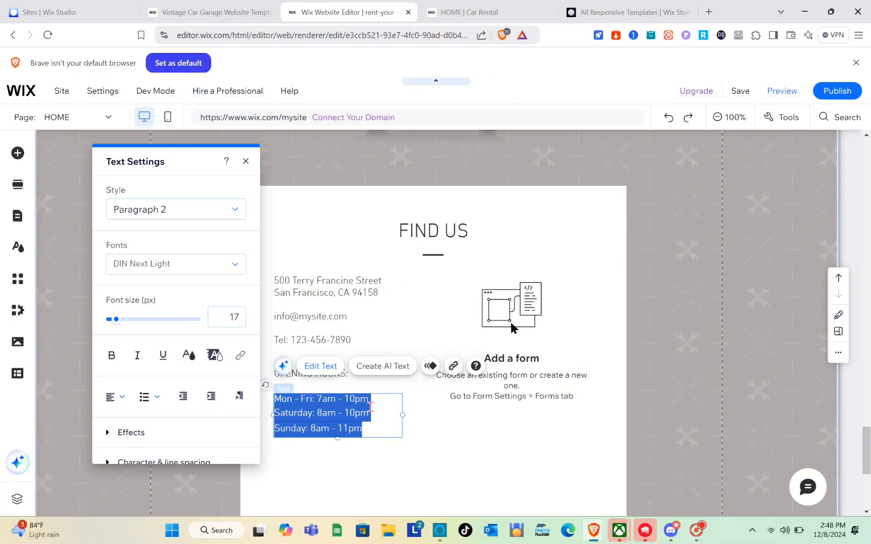
{"action": "left_click", "coordinate": [374, 406]}
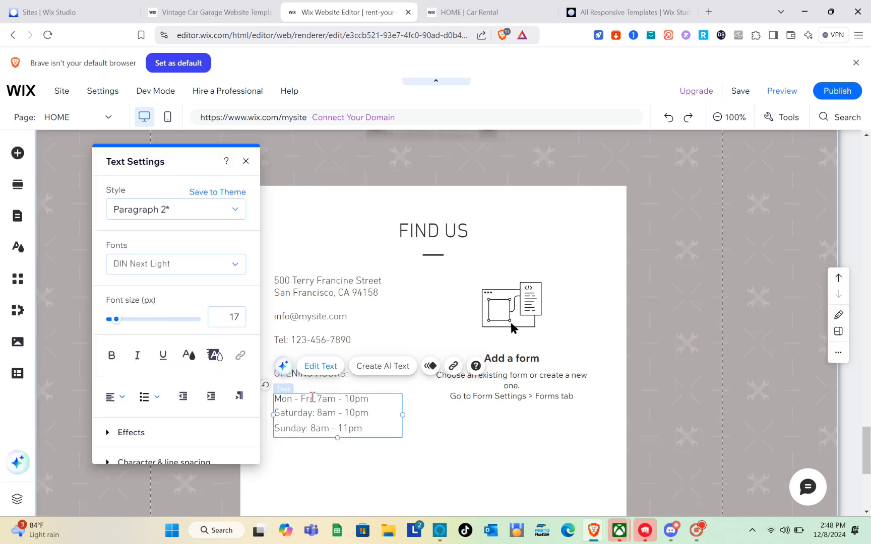
{"action": "key", "text": "BackSpace"}
{"action": "key", "text": "BackSpace"}
{"action": "key", "text": "BackSpace"}
{"action": "key", "text": "BackSpace"}
{"action": "type", "text": "Sunday"}
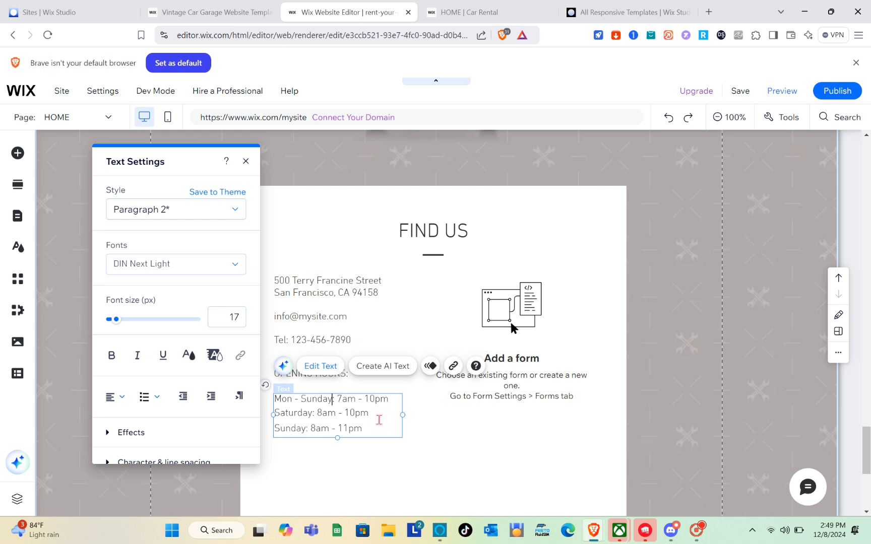
Delete the separate Saturday and Sunday lines and set the remaining opening hours to 7am - 12am
{"action": "left_click_drag", "start_coordinate": [366, 427], "coordinate": [276, 409]}
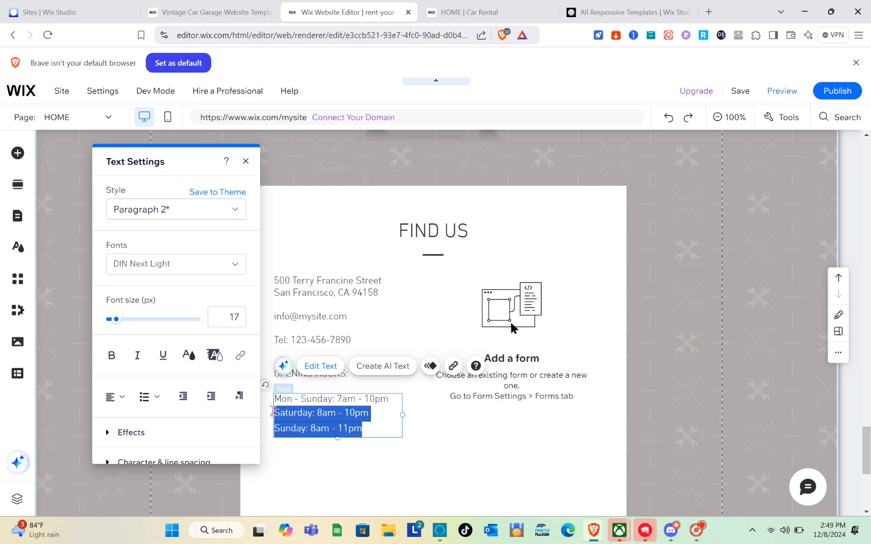
{"action": "key", "text": "BackSpace"}
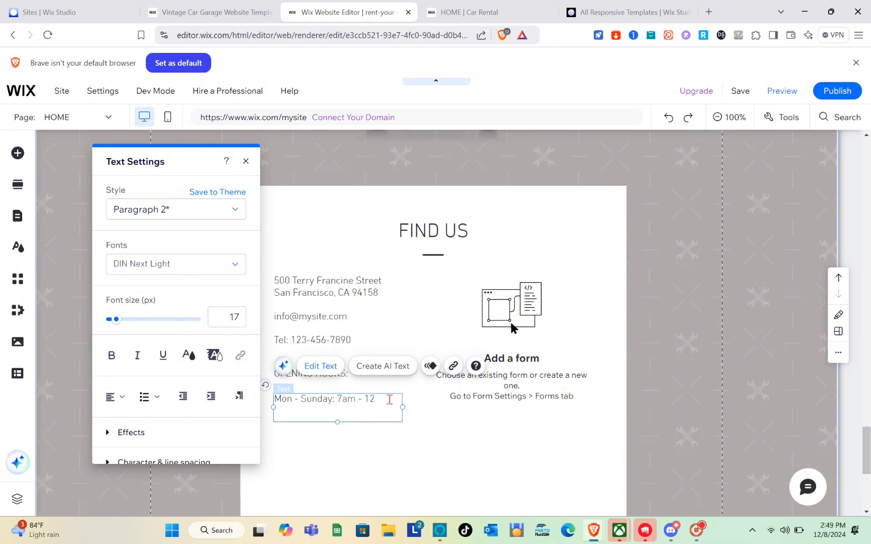
{"action": "left_click", "coordinate": [497, 446]}
{"action": "left_click", "coordinate": [663, 299]}
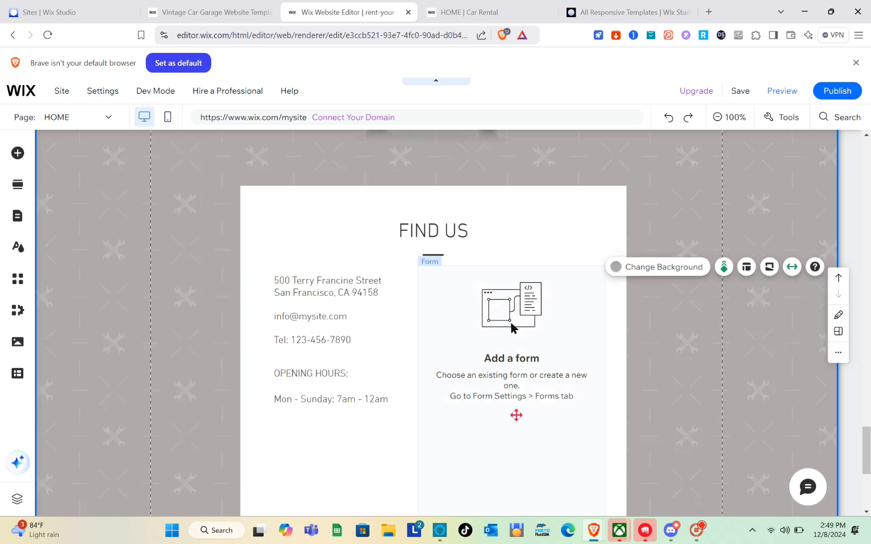
Open the empty form in the Find Us section for editing
{"action": "scroll", "coordinate": [516, 415], "scroll_direction": "down", "scroll_amount": 1}
{"action": "left_click", "coordinate": [501, 374]}
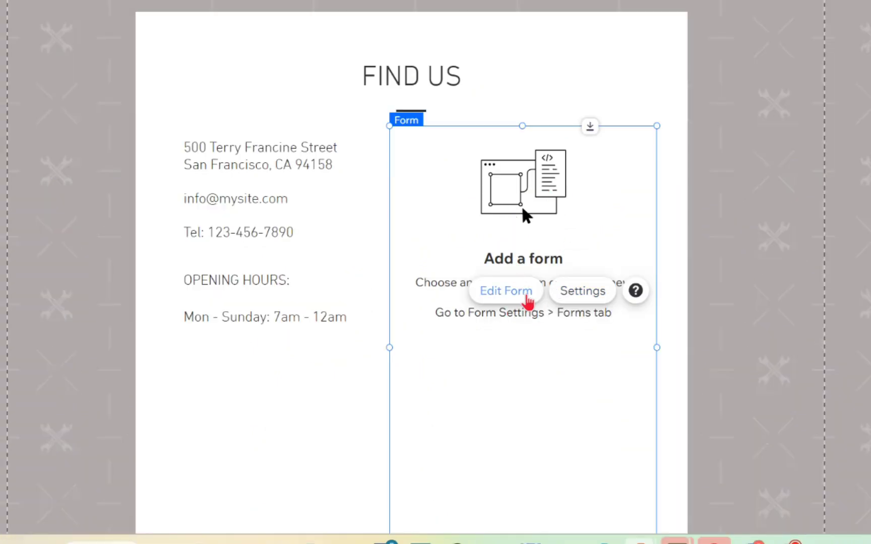
{"action": "left_click", "coordinate": [526, 296]}
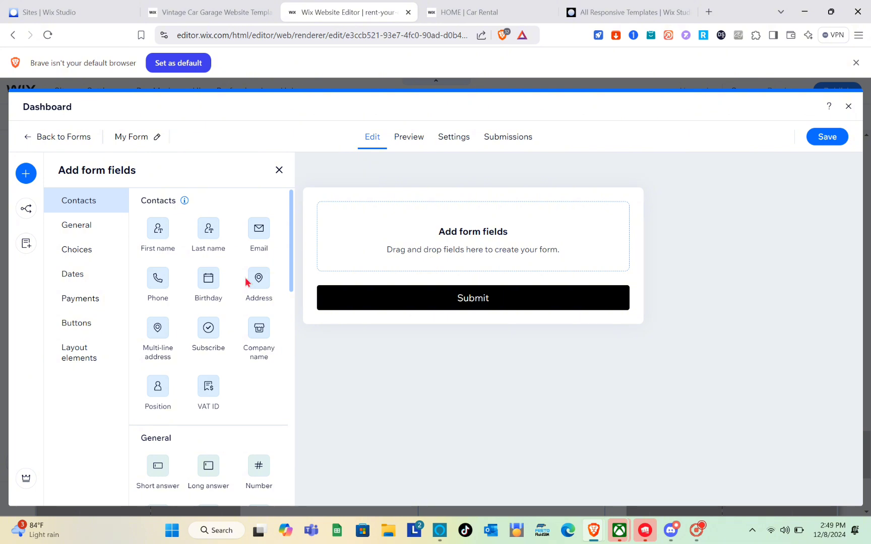
Add First name, Last name, Email, Phone and Address fields to My Form, then save it and close the form editor
{"action": "left_click_drag", "start_coordinate": [159, 231], "coordinate": [348, 235]}
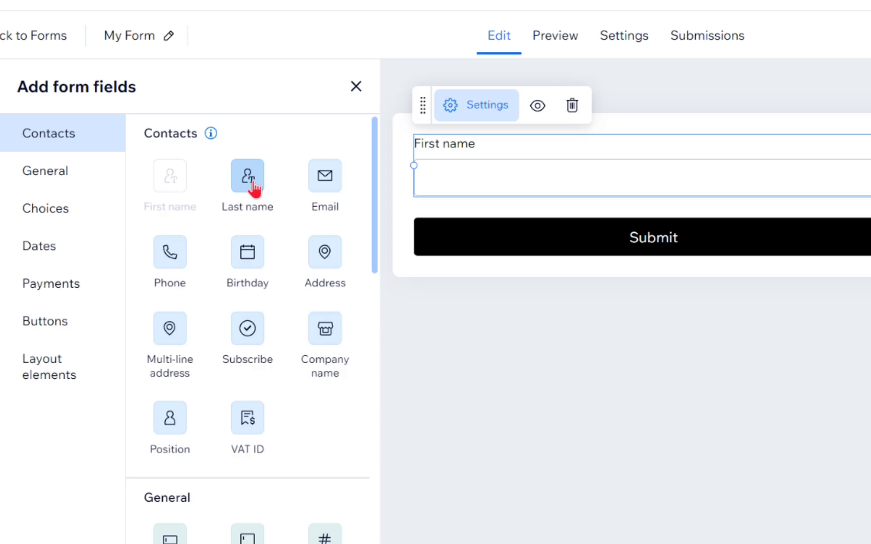
{"action": "left_click", "coordinate": [212, 235]}
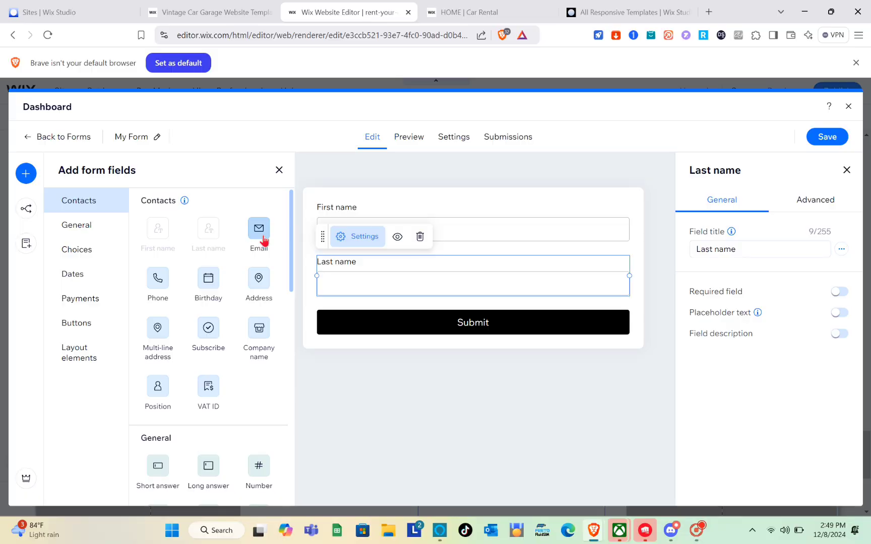
{"action": "left_click", "coordinate": [260, 237]}
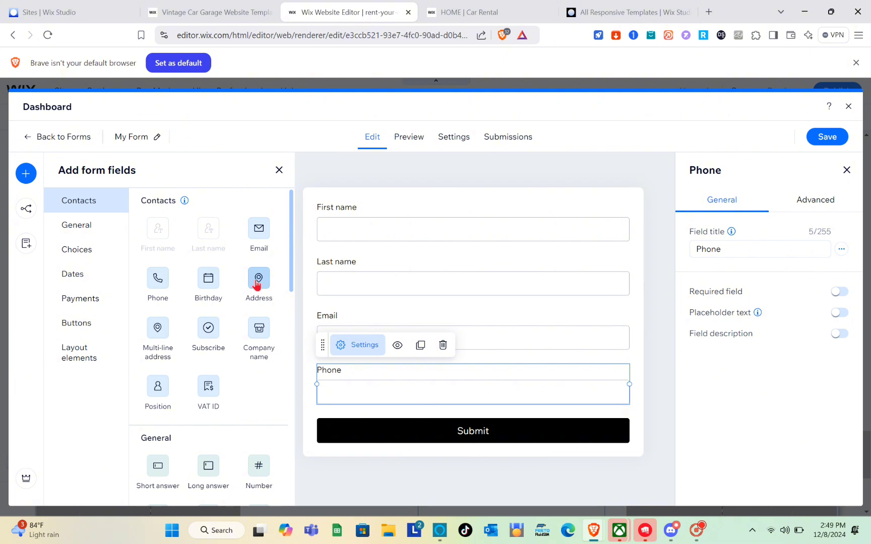
{"action": "left_click", "coordinate": [258, 280]}
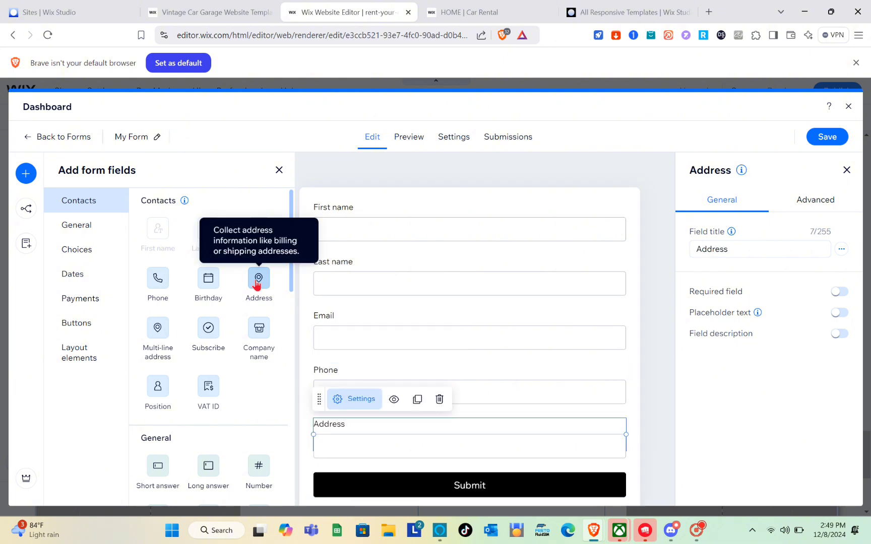
{"action": "left_click", "coordinate": [829, 144]}
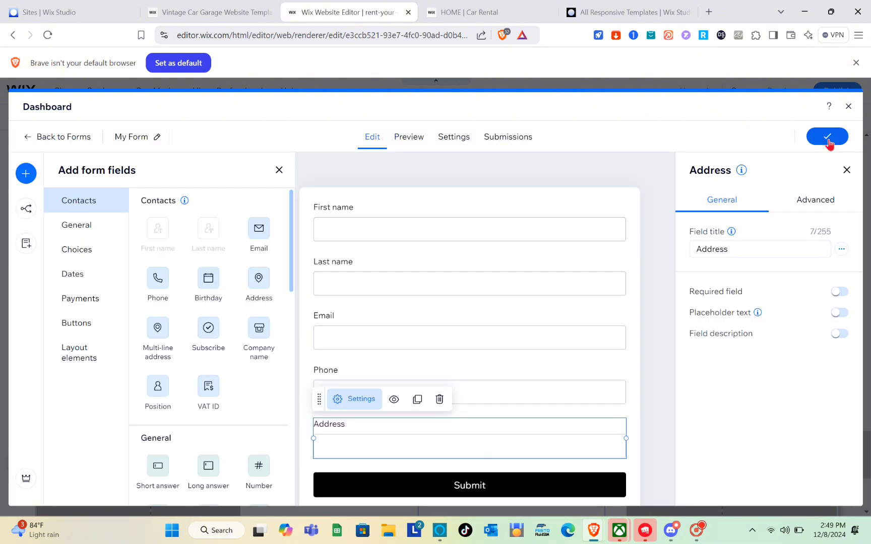
{"action": "left_click", "coordinate": [846, 107]}
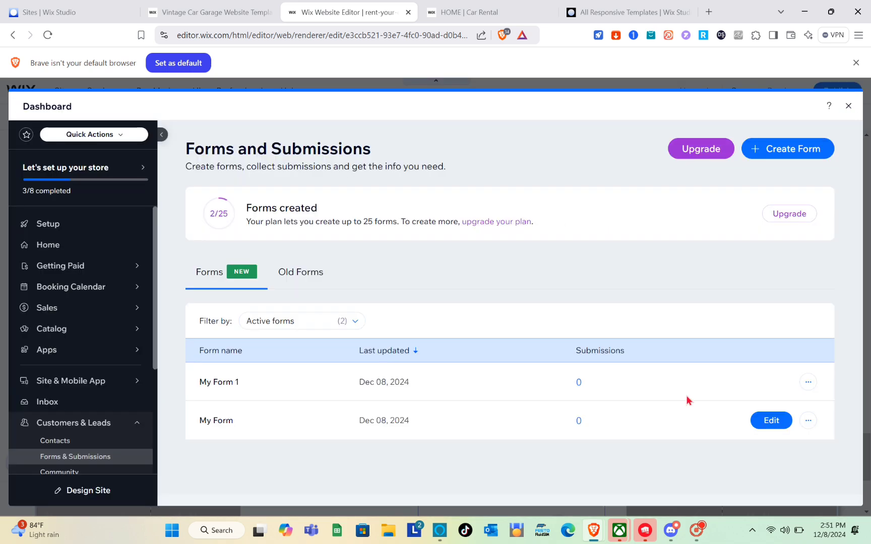
Choose to add My Form 1 to the site from the forms list and return to the page editor
{"action": "left_click", "coordinate": [808, 382]}
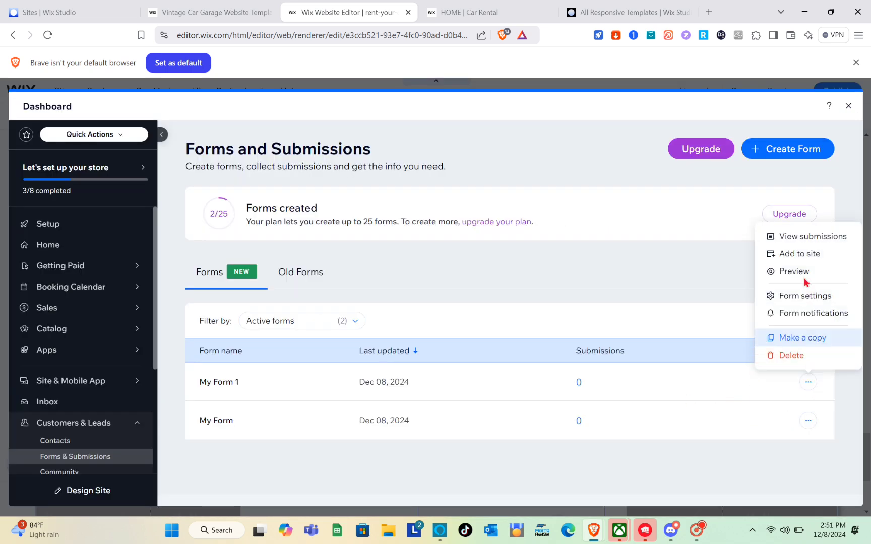
{"action": "left_click", "coordinate": [796, 255]}
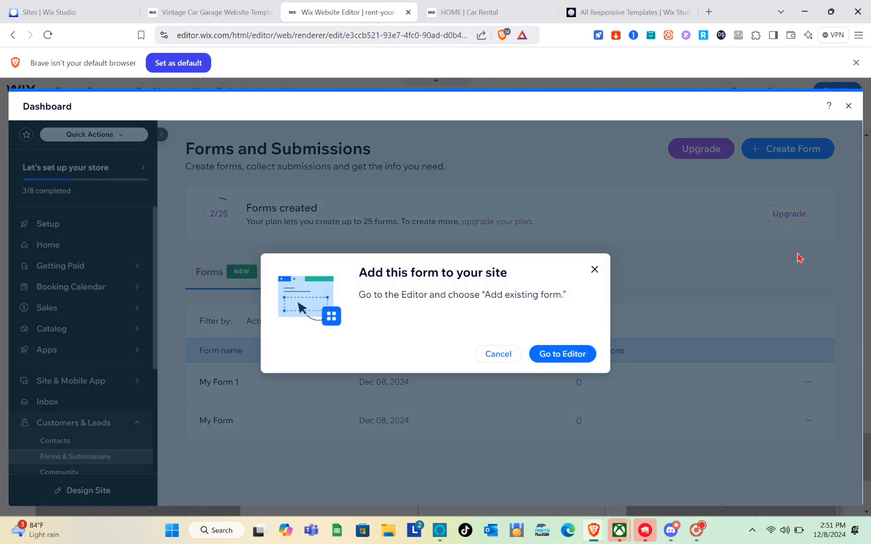
{"action": "left_click", "coordinate": [571, 355]}
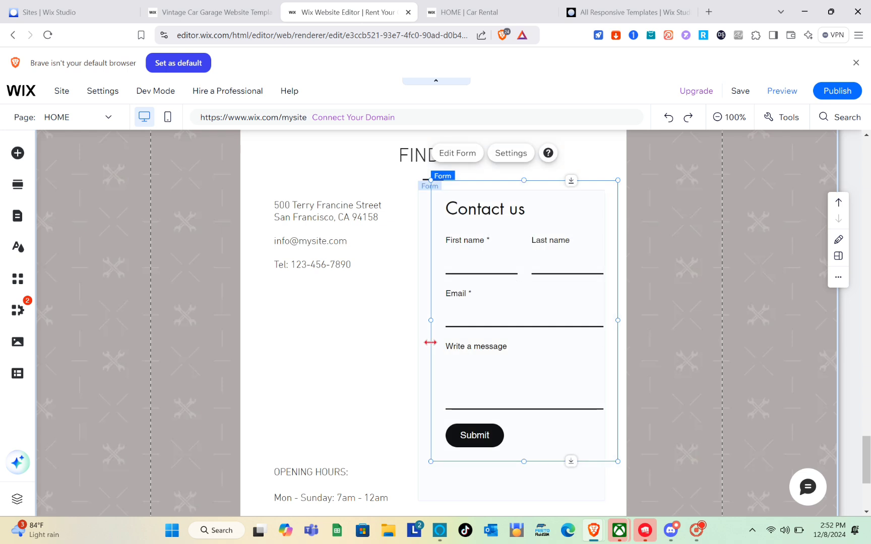
{"action": "left_click", "coordinate": [674, 349]}
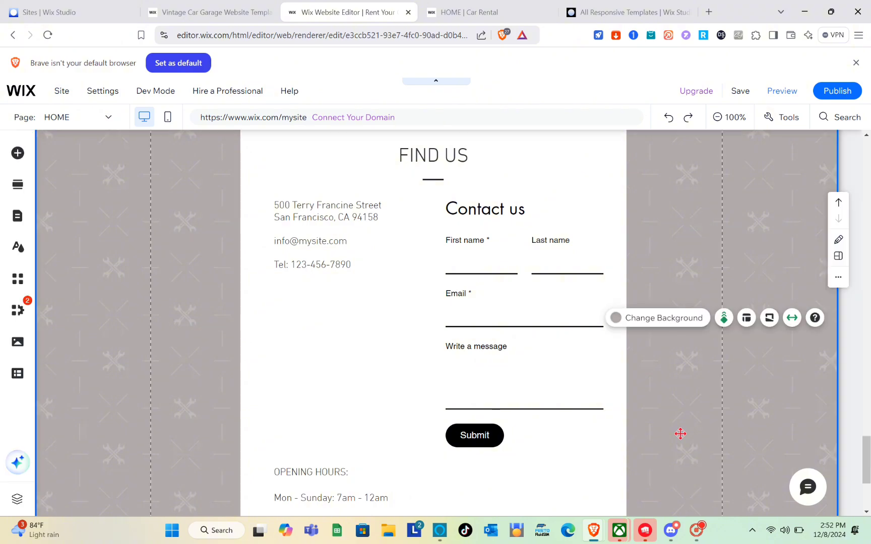
{"action": "scroll", "coordinate": [594, 398], "scroll_direction": "down", "scroll_amount": 15}
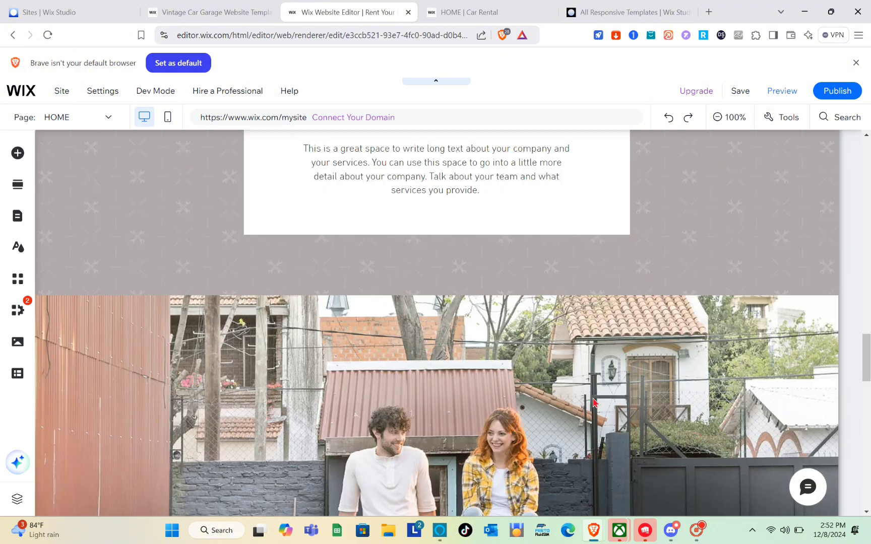
{"action": "scroll", "coordinate": [594, 402], "scroll_direction": "up", "scroll_amount": 15}
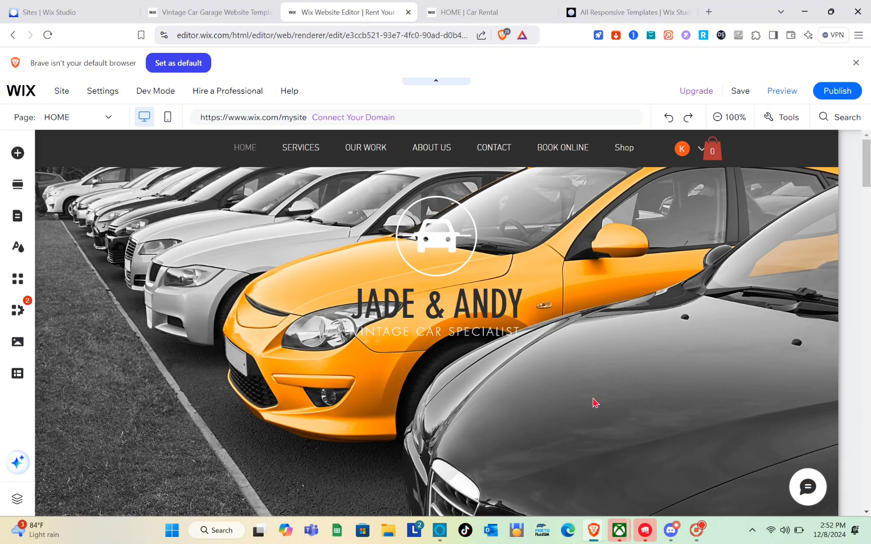
Switch the editor from the HOME page to the Service Page in the bookings pages
{"action": "left_click", "coordinate": [562, 151]}
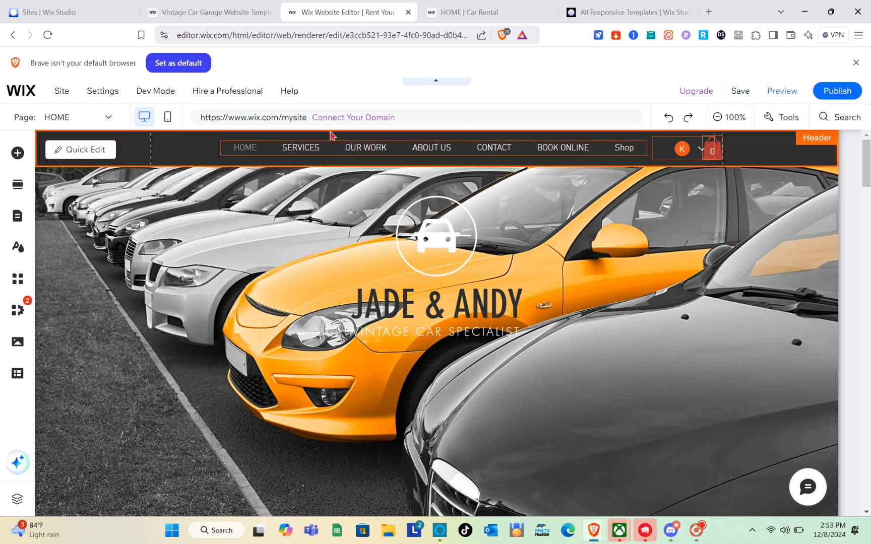
{"action": "left_click", "coordinate": [108, 119]}
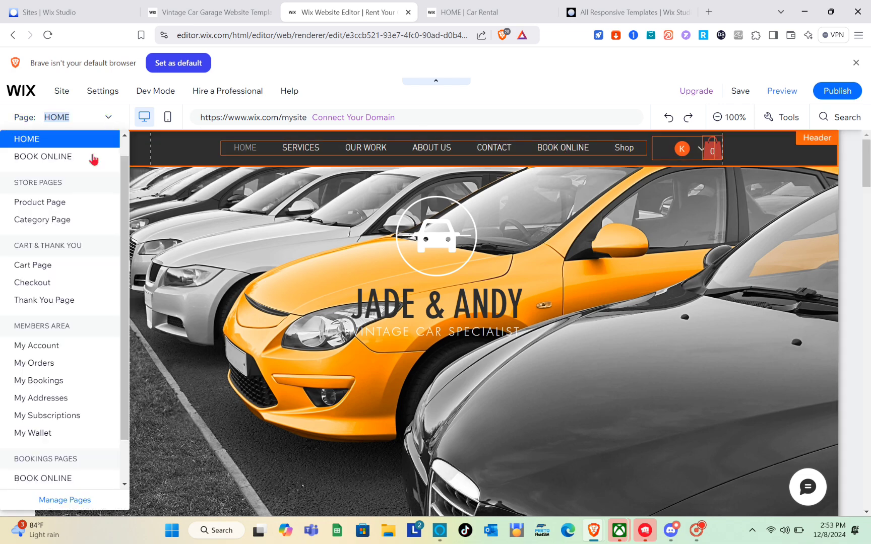
{"action": "scroll", "coordinate": [64, 214], "scroll_direction": "up", "scroll_amount": 1}
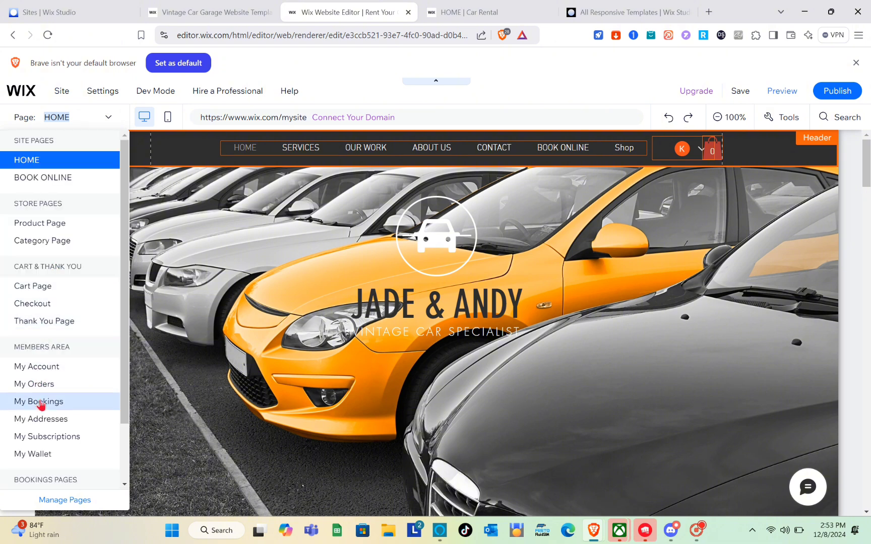
{"action": "scroll", "coordinate": [54, 318], "scroll_direction": "down", "scroll_amount": 3}
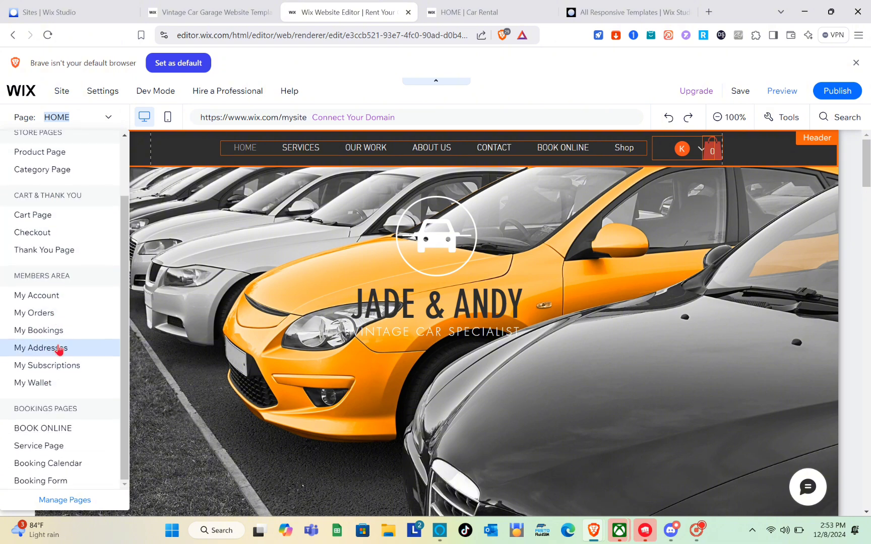
{"action": "left_click", "coordinate": [58, 446]}
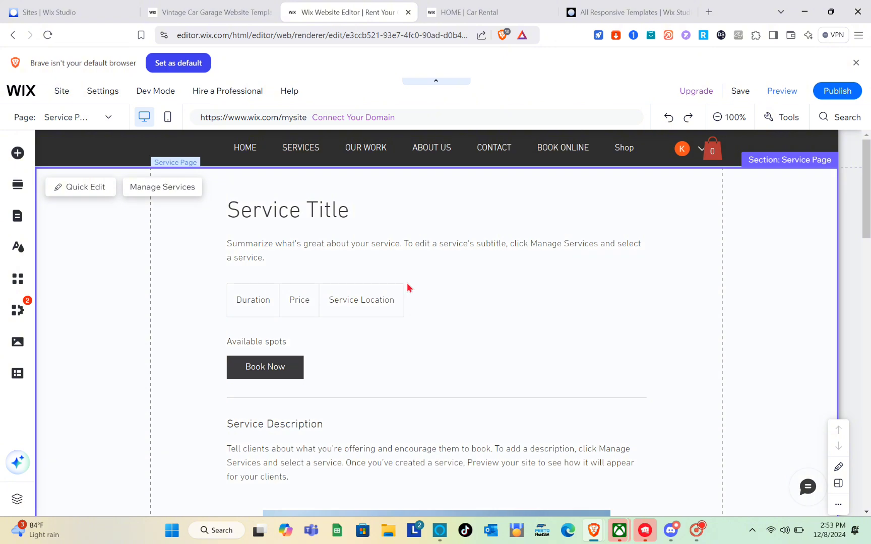
Open the service management from the Service Page and start editing the suggested 2-hour Vehicle Rental appointment
{"action": "scroll", "coordinate": [407, 284], "scroll_direction": "down", "scroll_amount": 2}
{"action": "scroll", "coordinate": [407, 285], "scroll_direction": "up", "scroll_amount": 2}
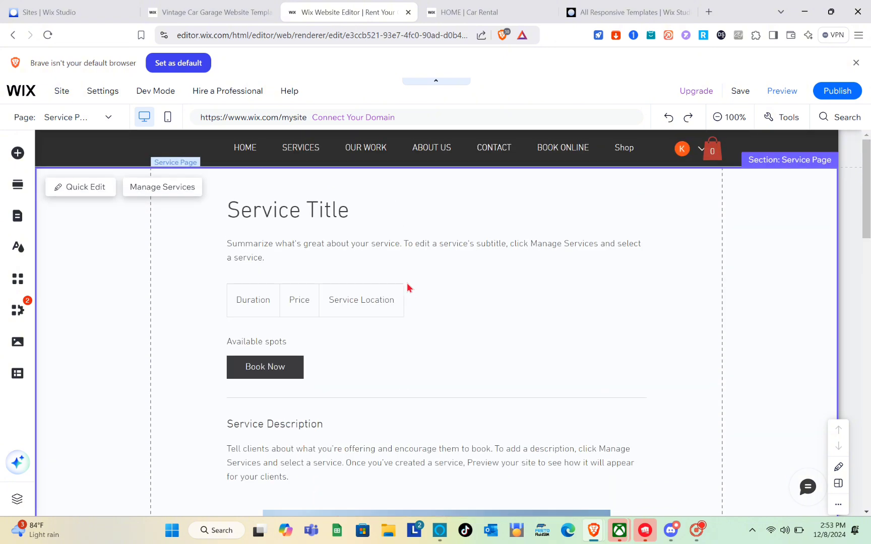
{"action": "left_click", "coordinate": [154, 195]}
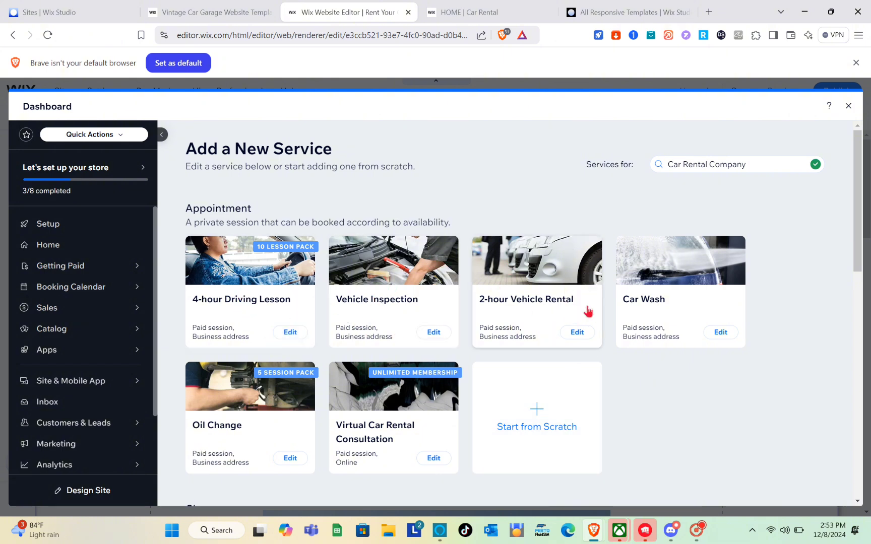
{"action": "left_click", "coordinate": [577, 333]}
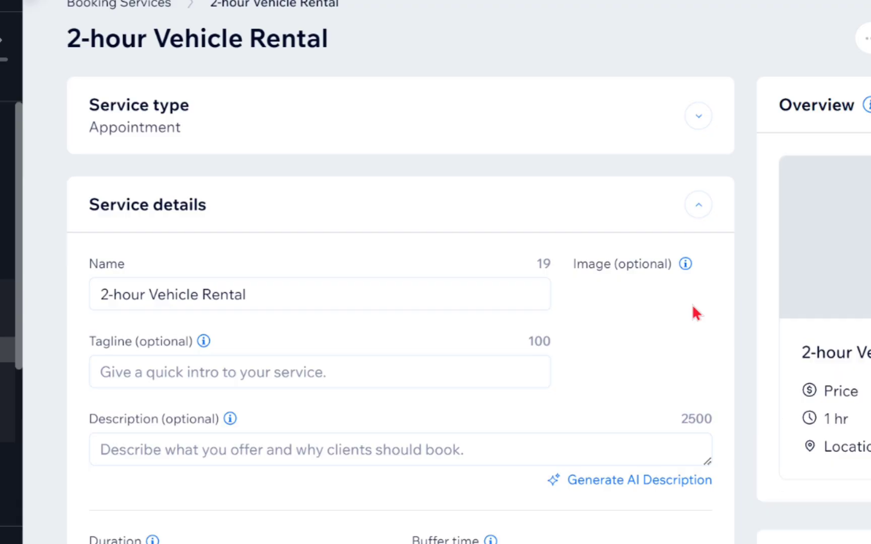
Rename the service as "24 hours rental vehicle" in the service details
{"action": "triple_click", "coordinate": [257, 295]}
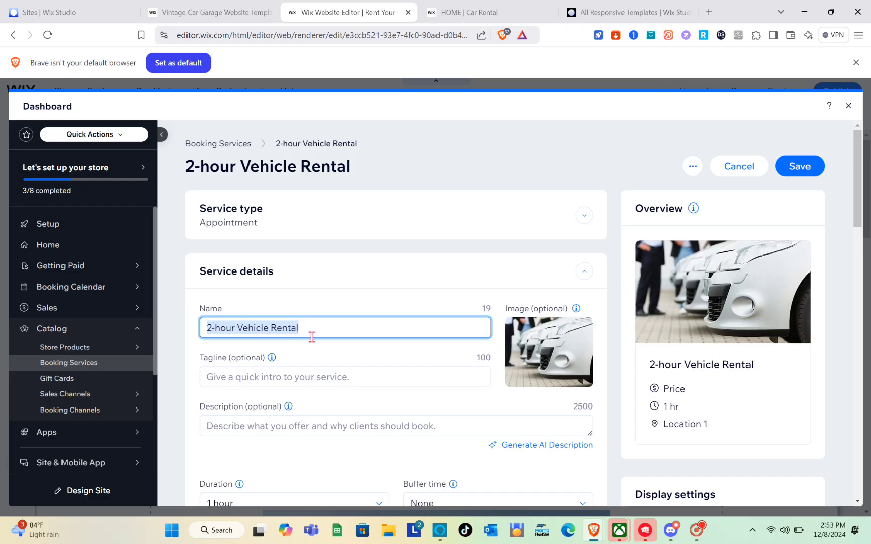
{"action": "key", "text": "BackSpace"}
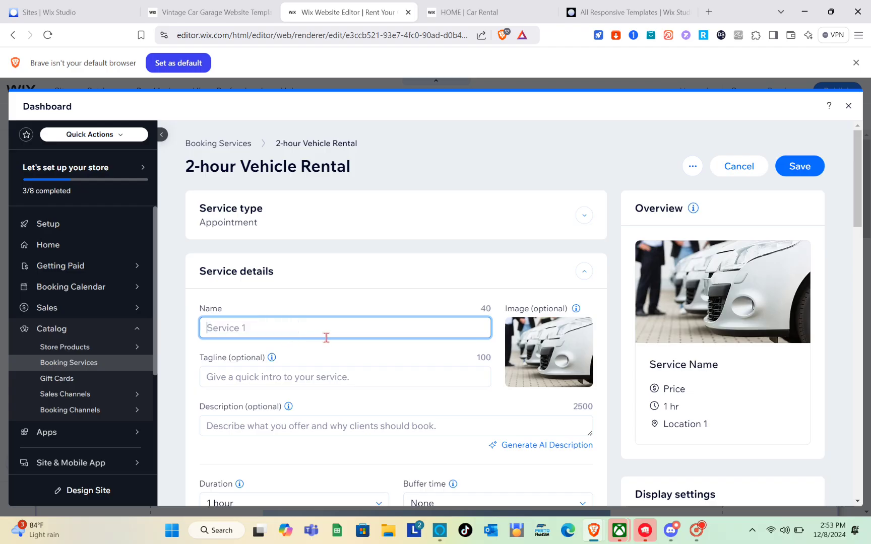
{"action": "type", "text": "24 ho"}
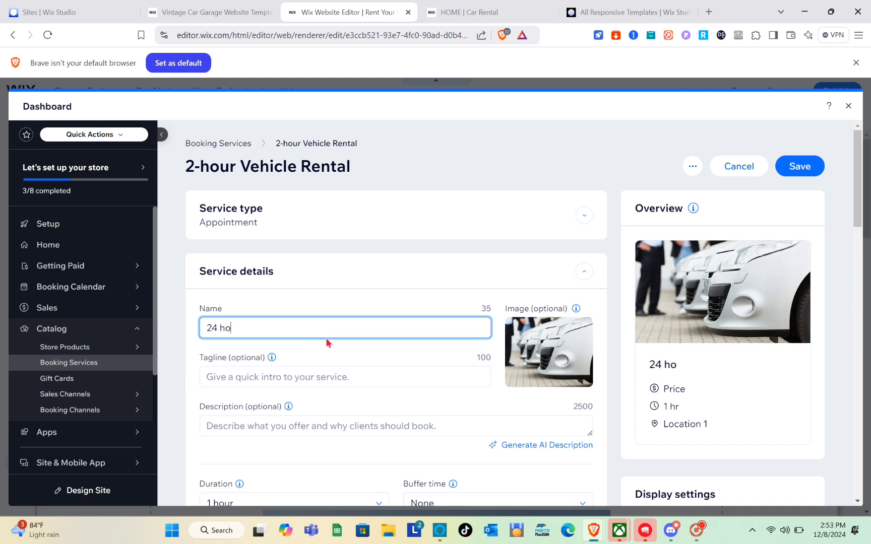
{"action": "type", "text": "urs rental "}
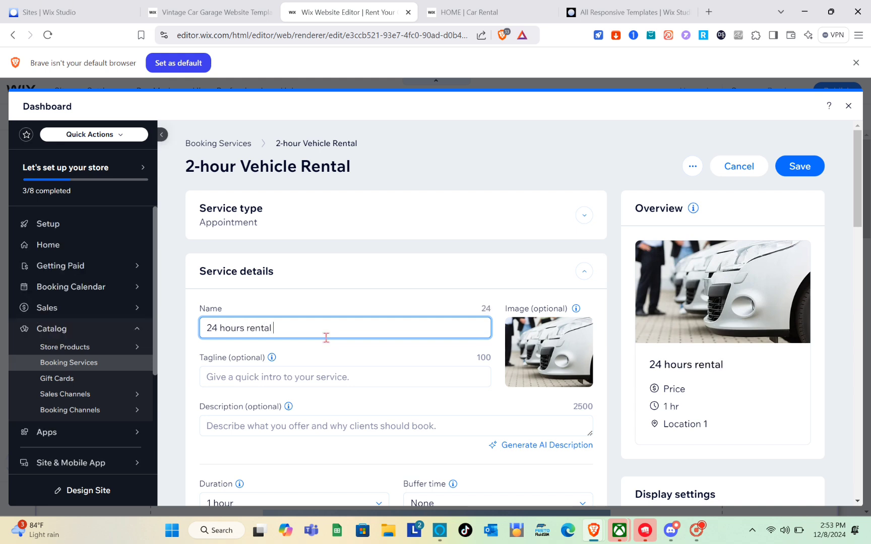
{"action": "type", "text": "vehicle"}
{"action": "left_click", "coordinate": [301, 377]}
Switch the service to a custom session duration and set it to 24 hours
{"action": "scroll", "coordinate": [300, 377], "scroll_direction": "down", "scroll_amount": 2}
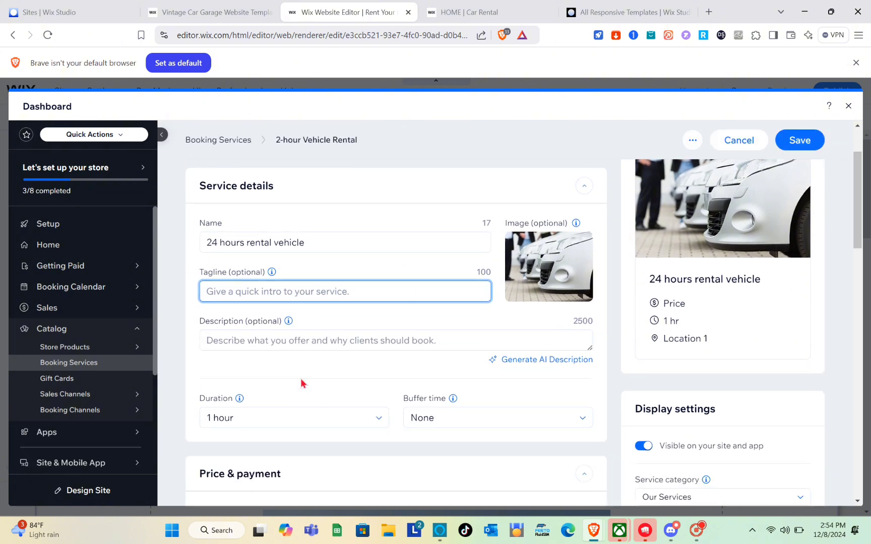
{"action": "left_click", "coordinate": [269, 337]}
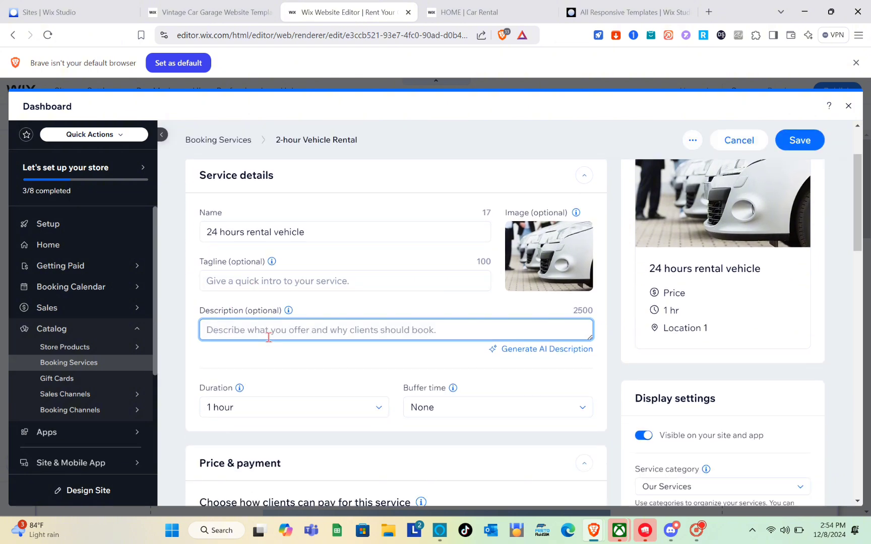
{"action": "scroll", "coordinate": [381, 361], "scroll_direction": "down", "scroll_amount": 3}
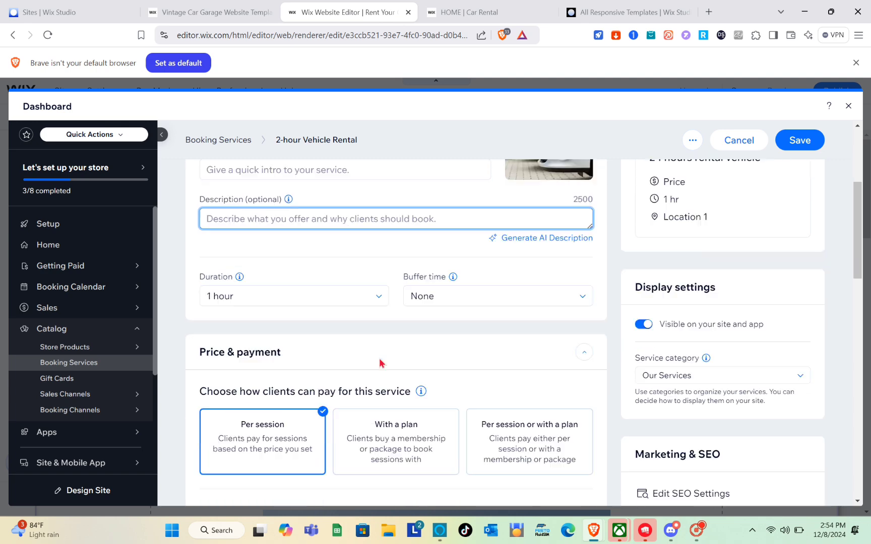
{"action": "left_click", "coordinate": [306, 259]}
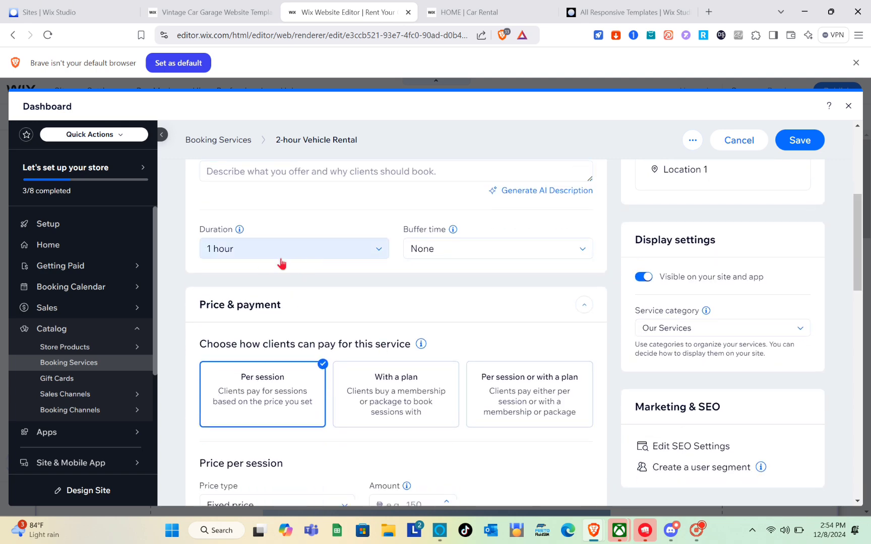
{"action": "left_click", "coordinate": [266, 250]}
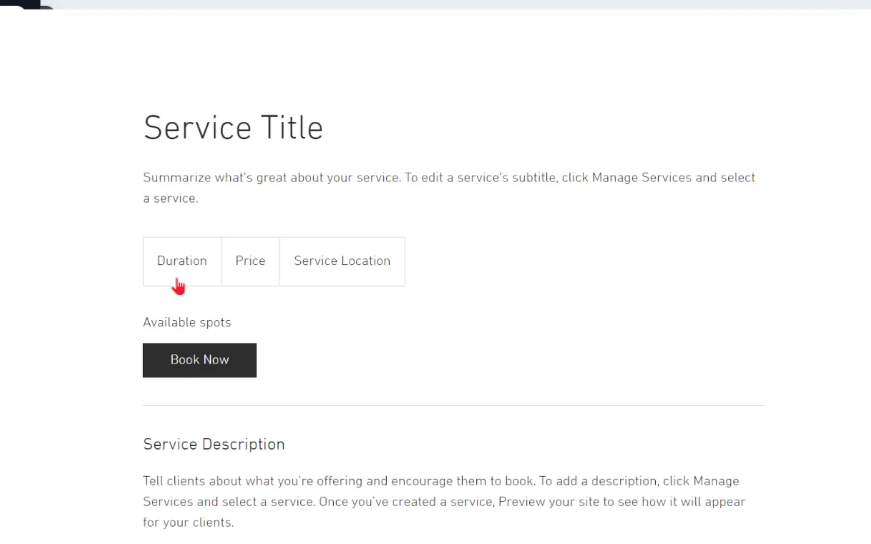
{"action": "left_click", "coordinate": [189, 299]}
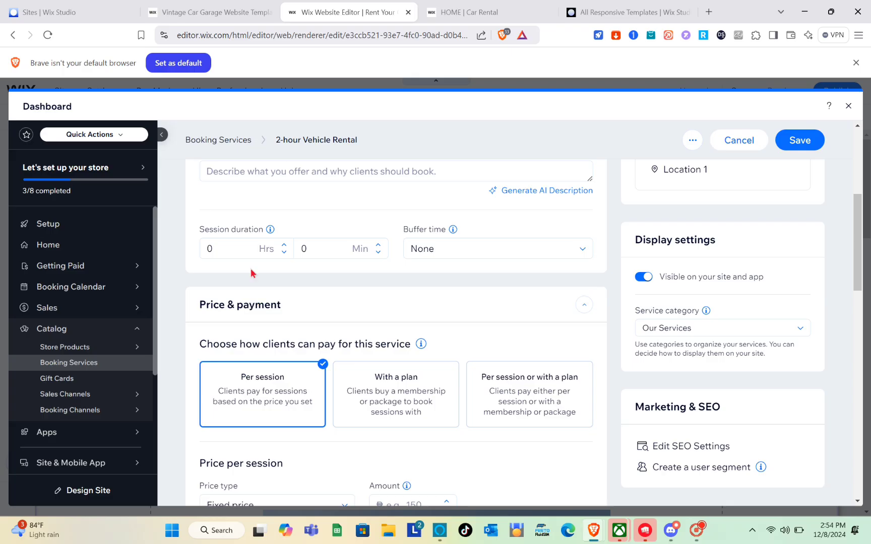
{"action": "left_click", "coordinate": [173, 174]}
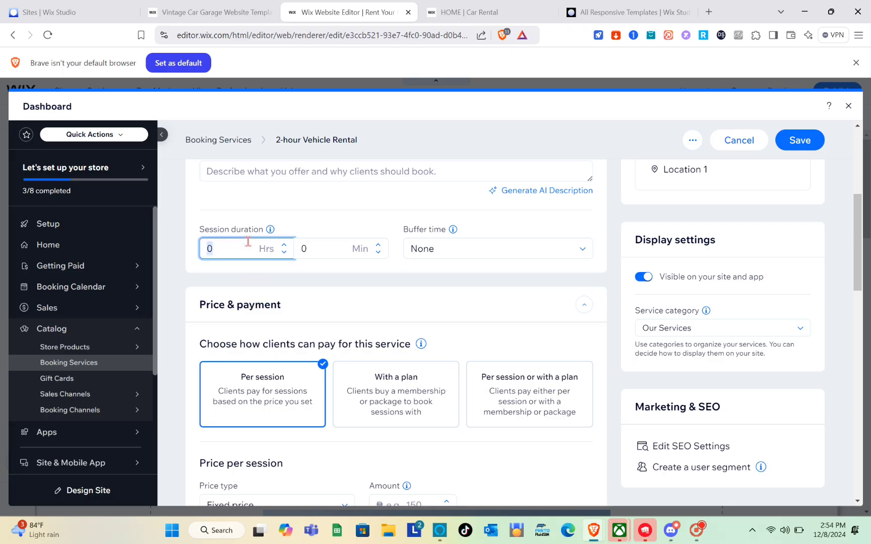
{"action": "type", "text": "24"}
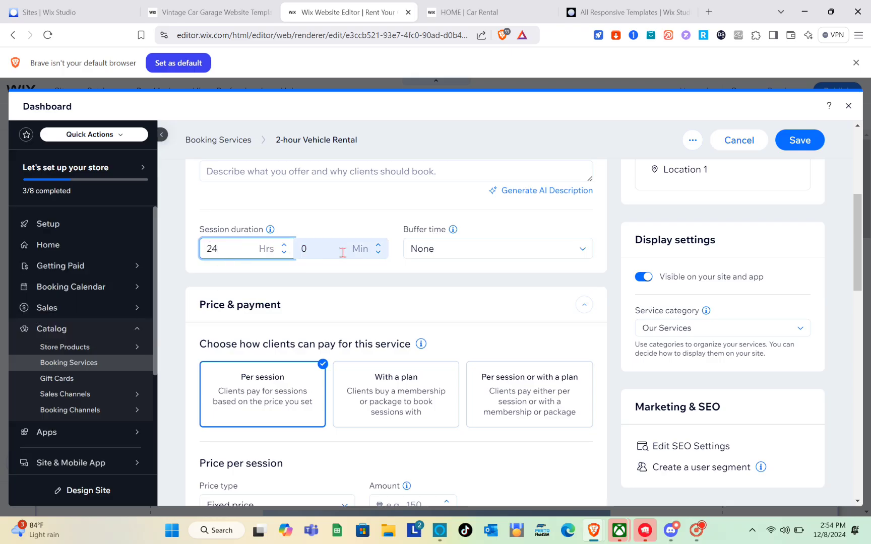
Set the service's buffer time to 20 minutes
{"action": "left_click", "coordinate": [454, 249]}
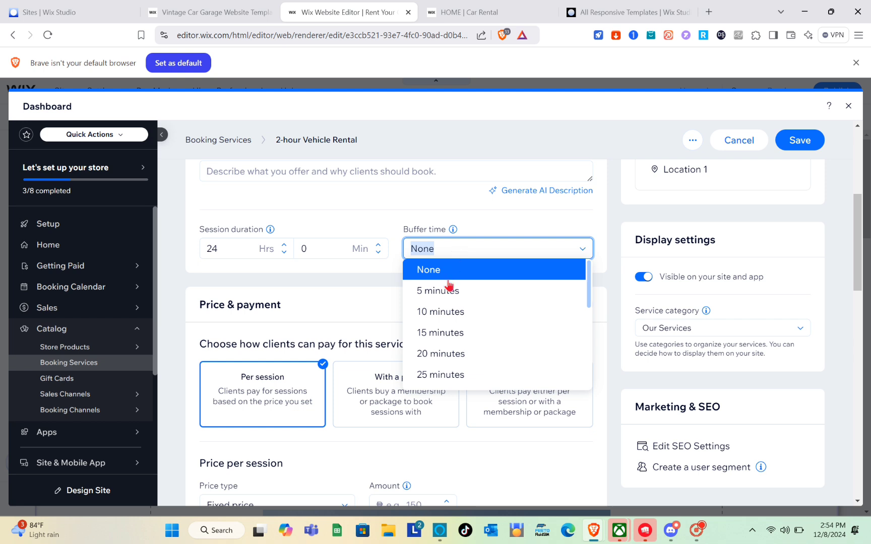
{"action": "left_click", "coordinate": [440, 313]}
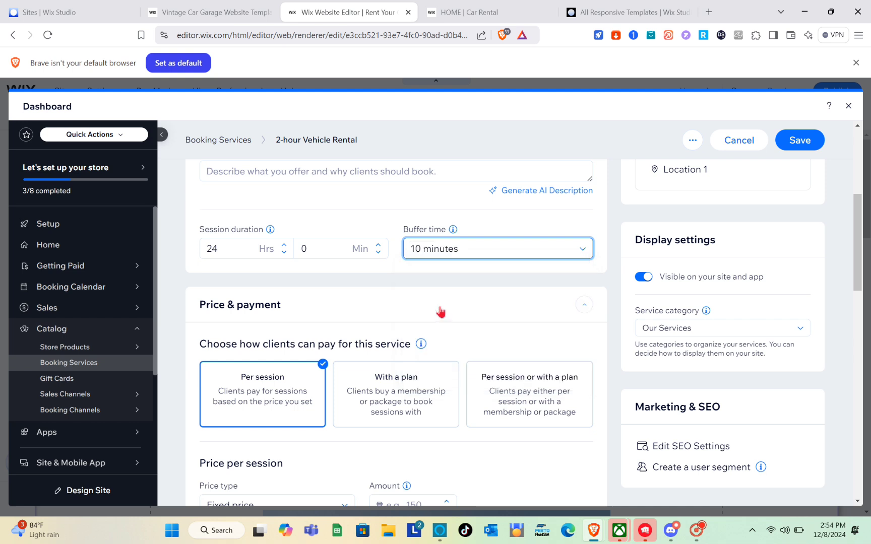
{"action": "left_click", "coordinate": [464, 249]}
{"action": "left_click", "coordinate": [443, 353]}
Set the fixed price per session to ₱5000 and the payment preference to Entire amount either online or in person
{"action": "scroll", "coordinate": [406, 301], "scroll_direction": "down", "scroll_amount": 1}
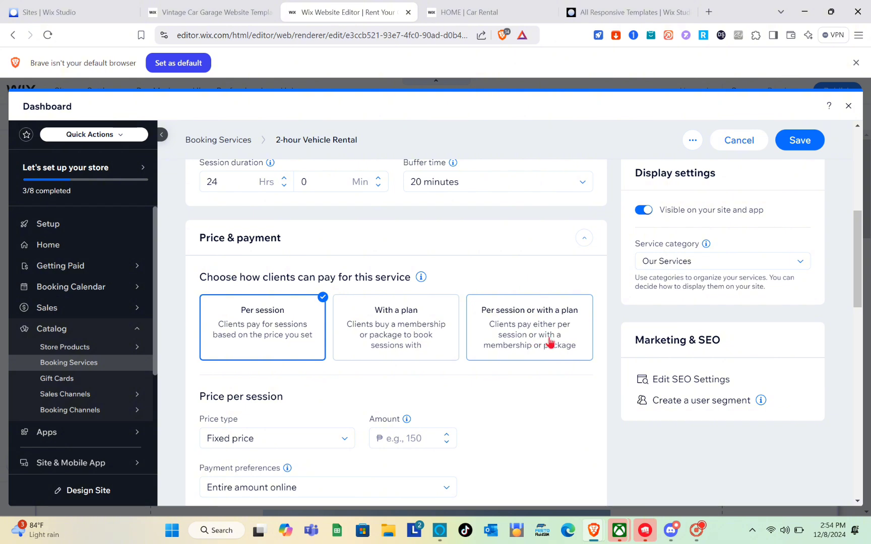
{"action": "scroll", "coordinate": [199, 318], "scroll_direction": "down", "scroll_amount": 2}
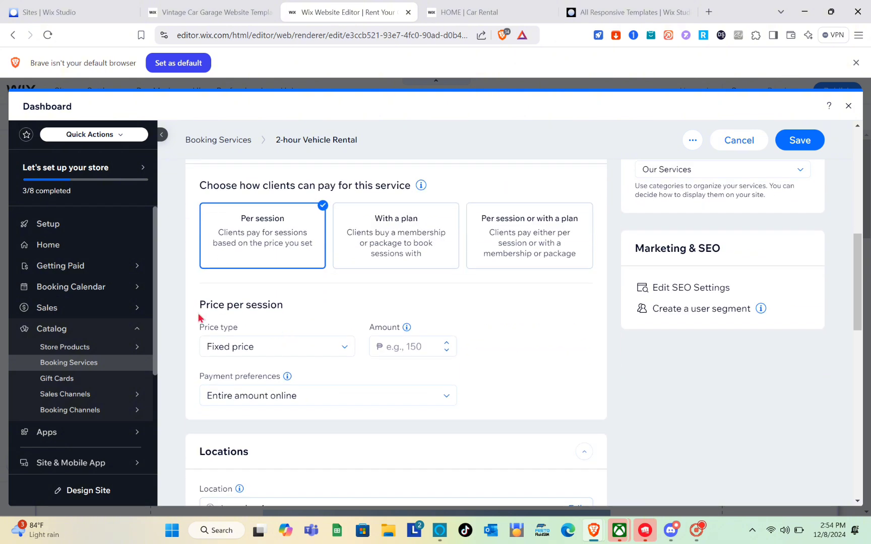
{"action": "left_click", "coordinate": [410, 347]}
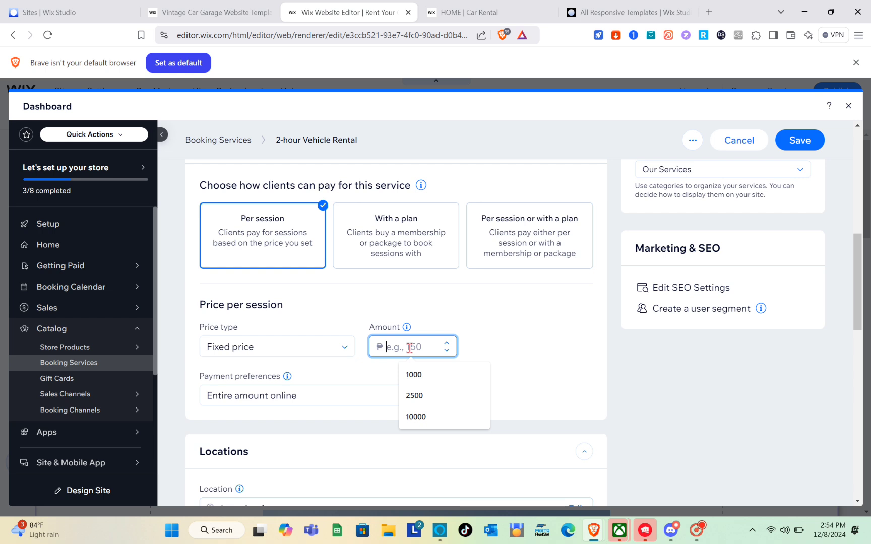
{"action": "type", "text": "5000"}
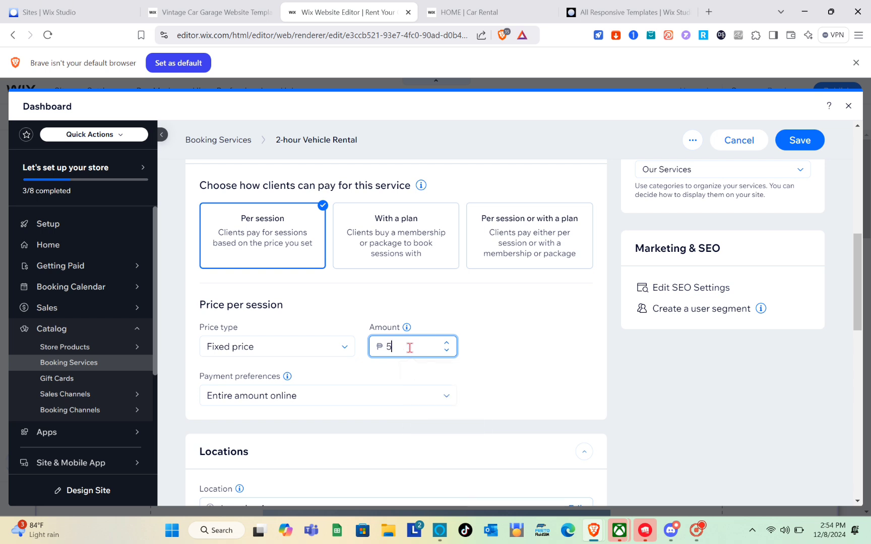
{"action": "left_click", "coordinate": [507, 348]}
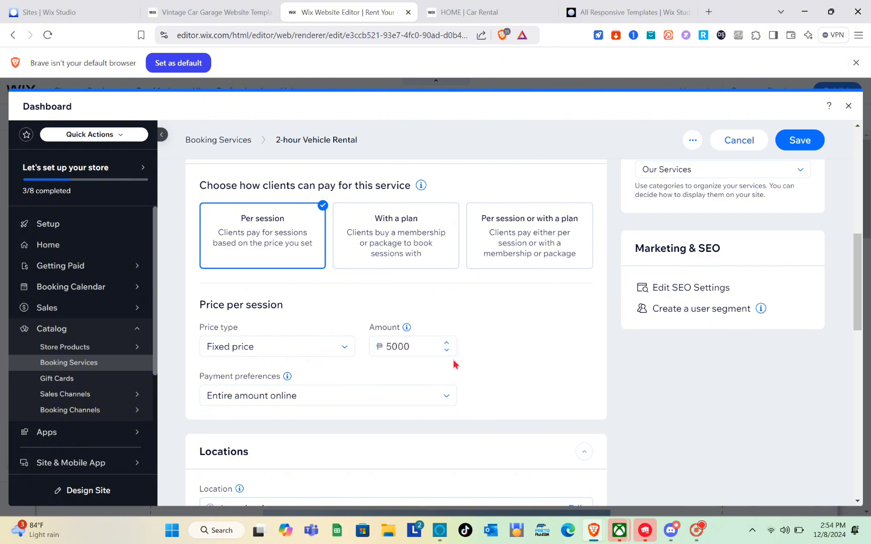
{"action": "left_click", "coordinate": [313, 401]}
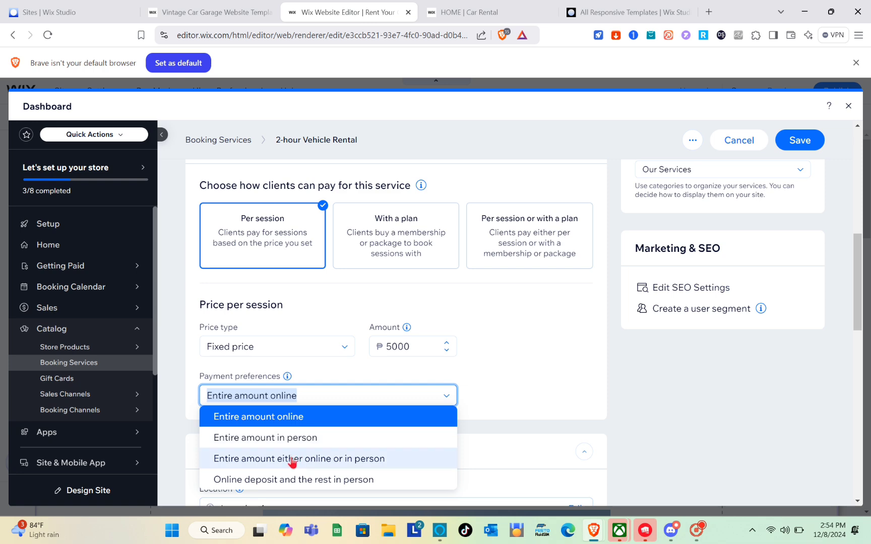
{"action": "left_click", "coordinate": [348, 459]}
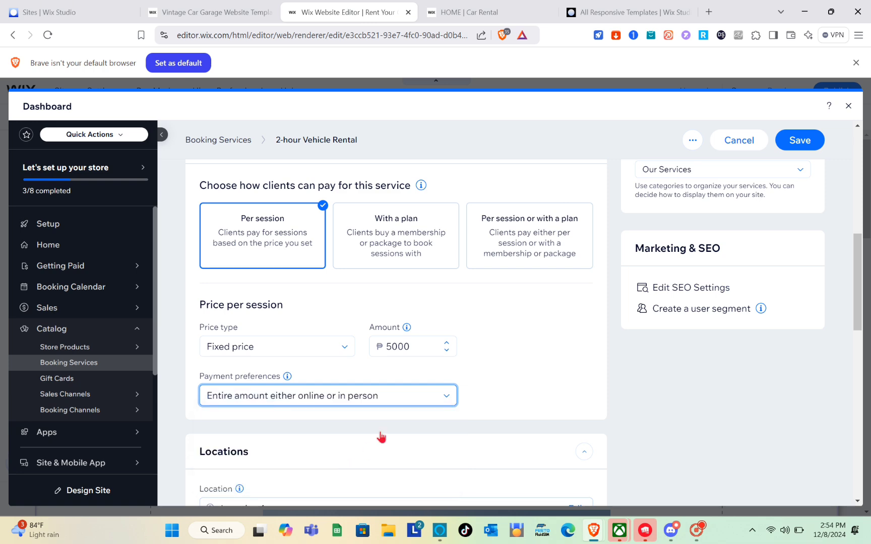
{"action": "scroll", "coordinate": [394, 413], "scroll_direction": "down", "scroll_amount": 3}
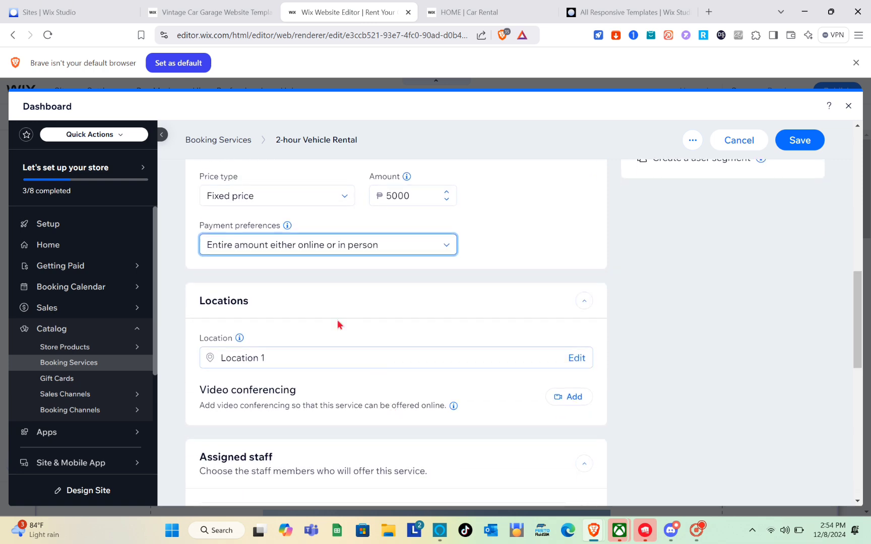
{"action": "left_click", "coordinate": [328, 364]}
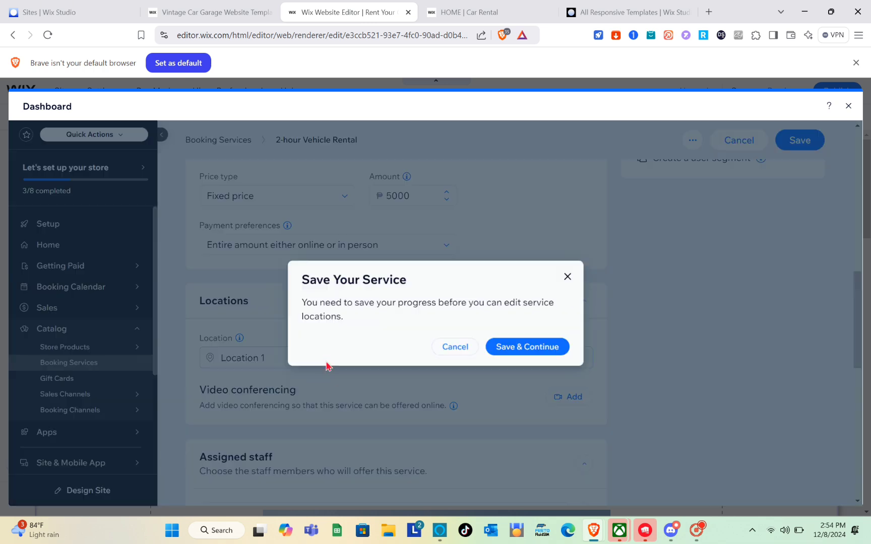
{"action": "left_click", "coordinate": [568, 277]}
Check which staff members can be assigned to the service, keeping Staff Member #1 selected
{"action": "scroll", "coordinate": [404, 344], "scroll_direction": "down", "scroll_amount": 3}
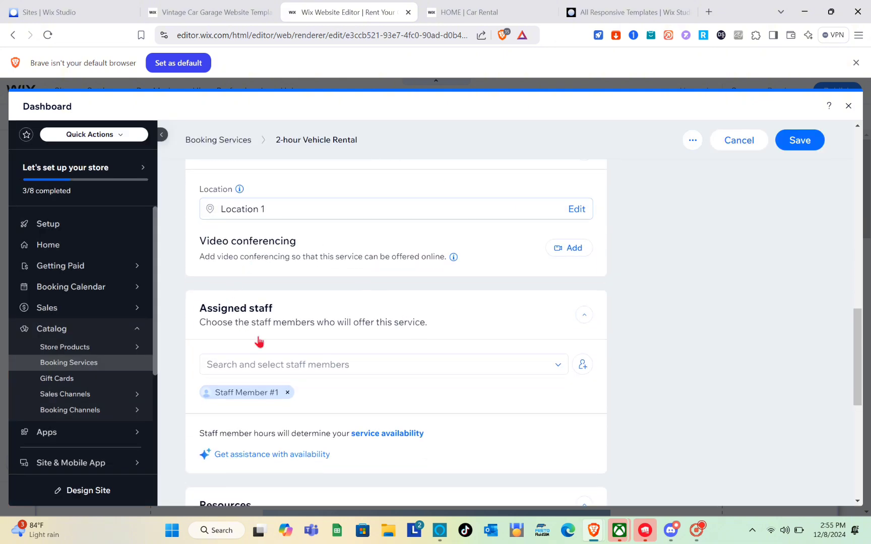
{"action": "scroll", "coordinate": [289, 333], "scroll_direction": "down", "scroll_amount": 1}
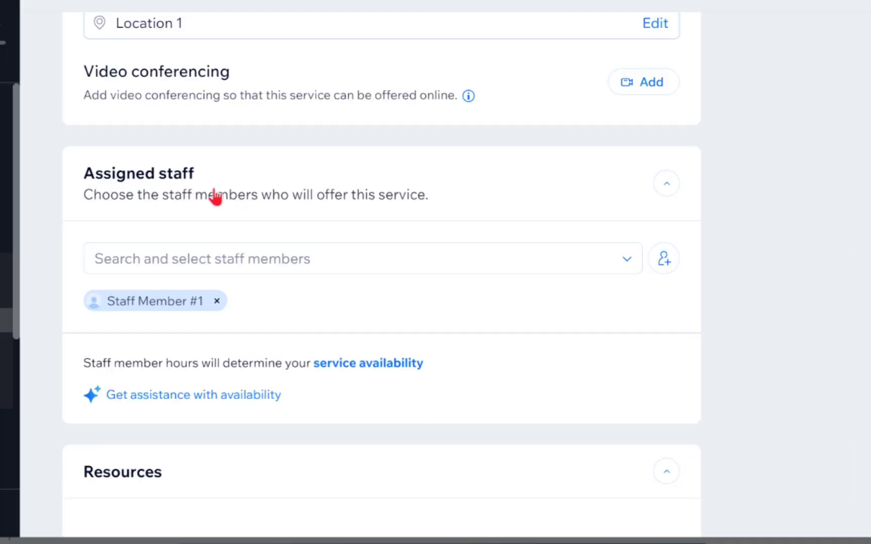
{"action": "left_click", "coordinate": [316, 254]}
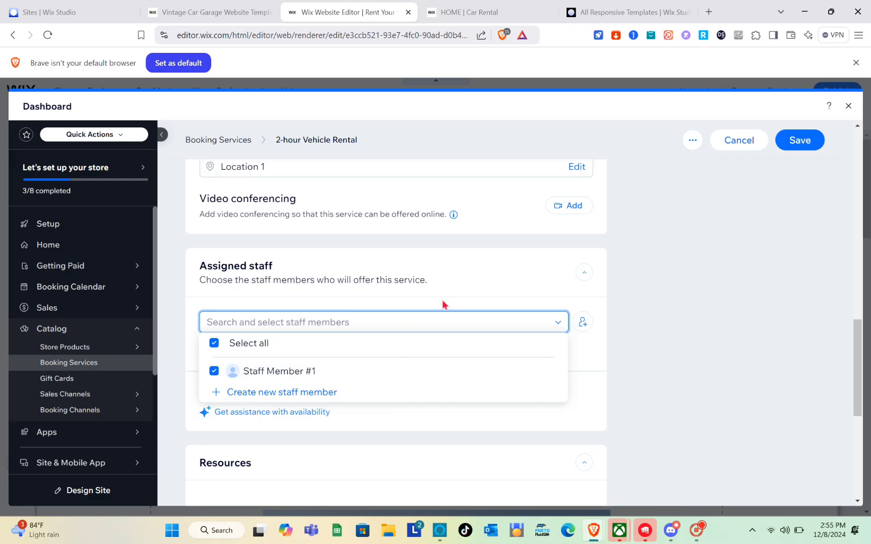
{"action": "left_click", "coordinate": [442, 302]}
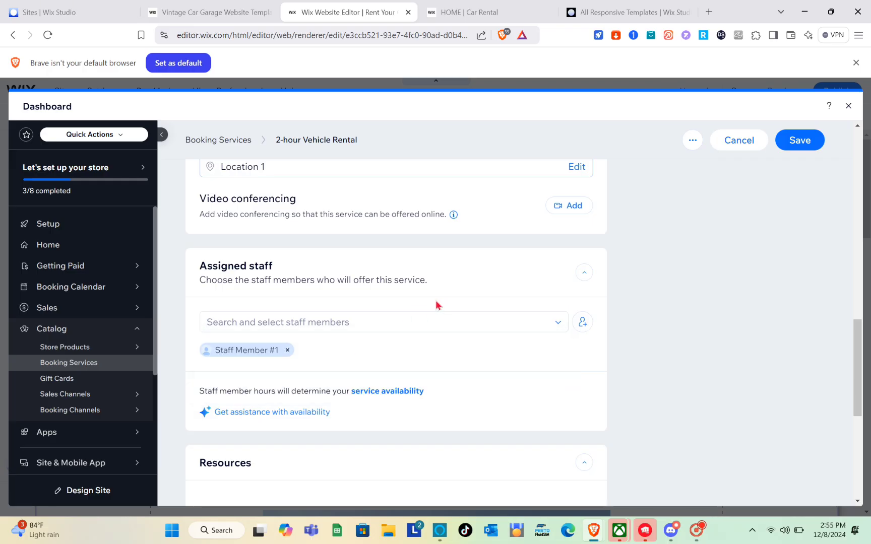
Review the service's Resources section and its expanded Images section, including the cover image and service gallery options
{"action": "scroll", "coordinate": [295, 410], "scroll_direction": "down", "scroll_amount": 4}
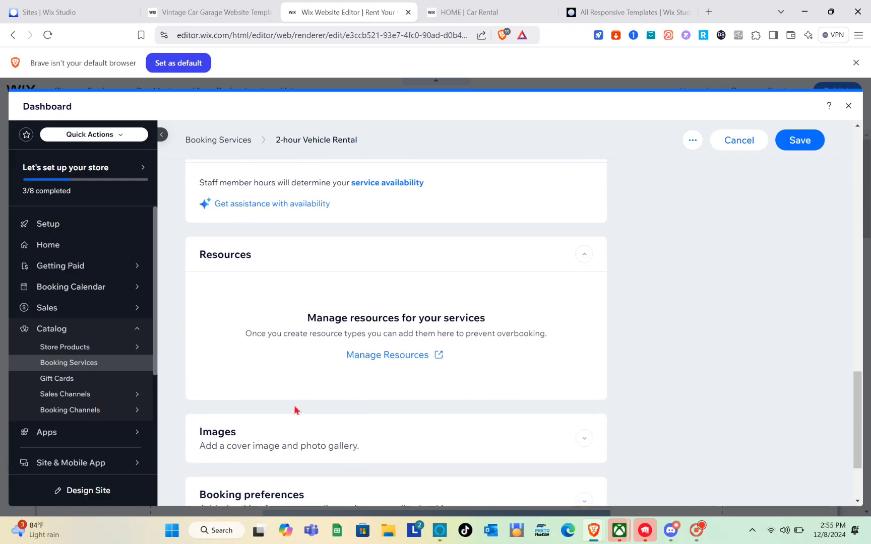
{"action": "scroll", "coordinate": [377, 371], "scroll_direction": "down", "scroll_amount": 2}
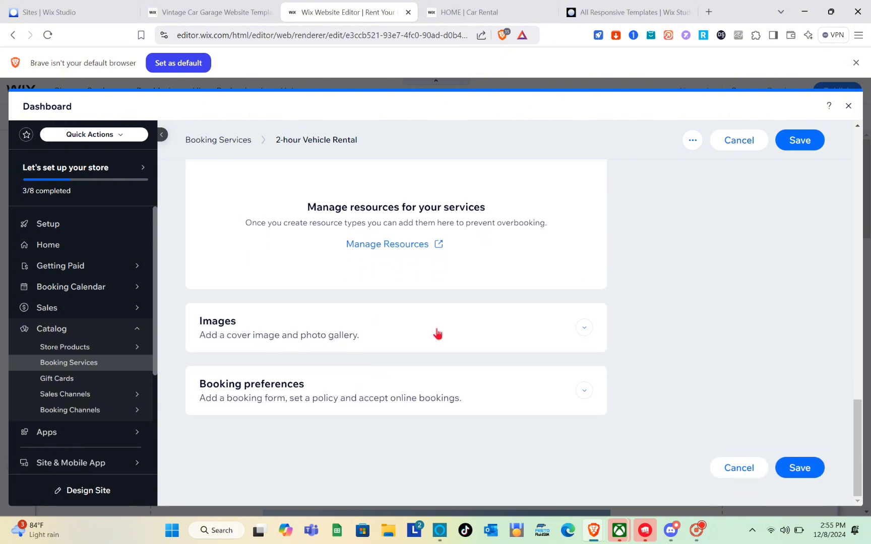
{"action": "left_click", "coordinate": [584, 327]}
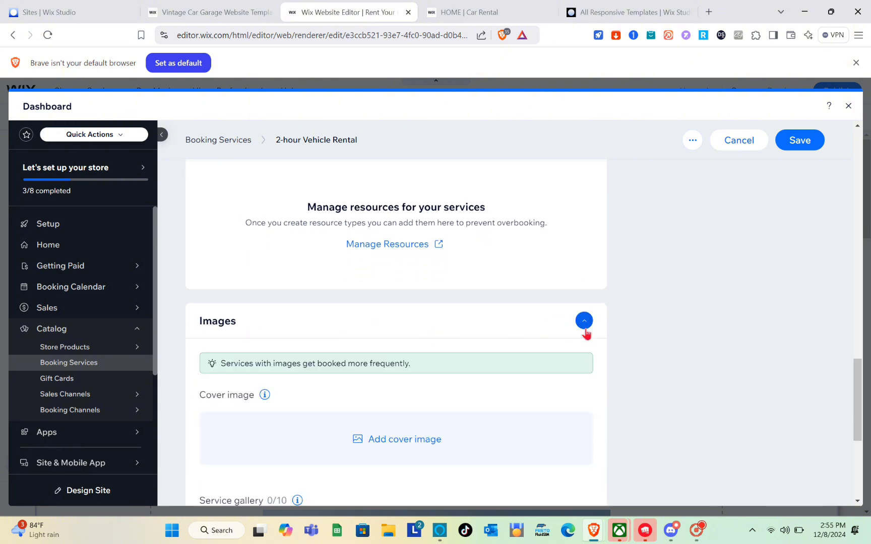
{"action": "scroll", "coordinate": [487, 333], "scroll_direction": "down", "scroll_amount": 2}
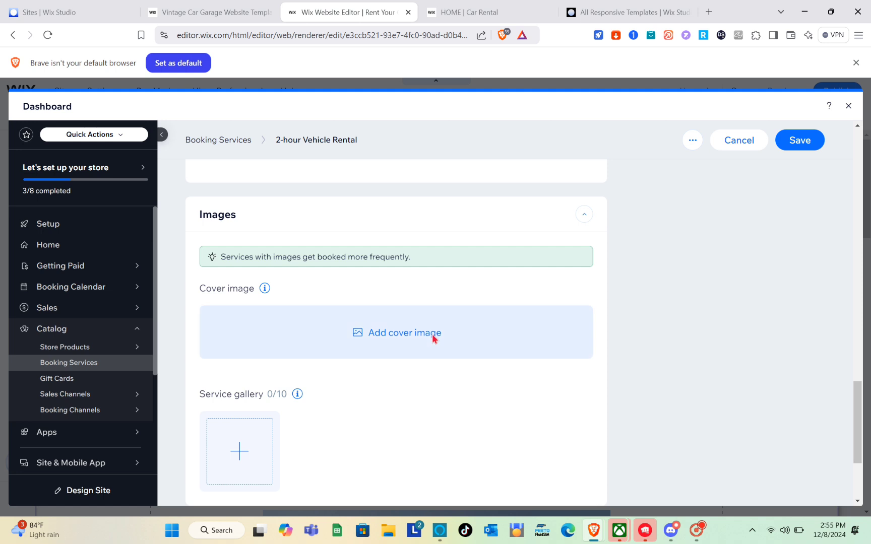
{"action": "scroll", "coordinate": [434, 338], "scroll_direction": "down", "scroll_amount": 1}
{"action": "scroll", "coordinate": [434, 338], "scroll_direction": "down", "scroll_amount": 2}
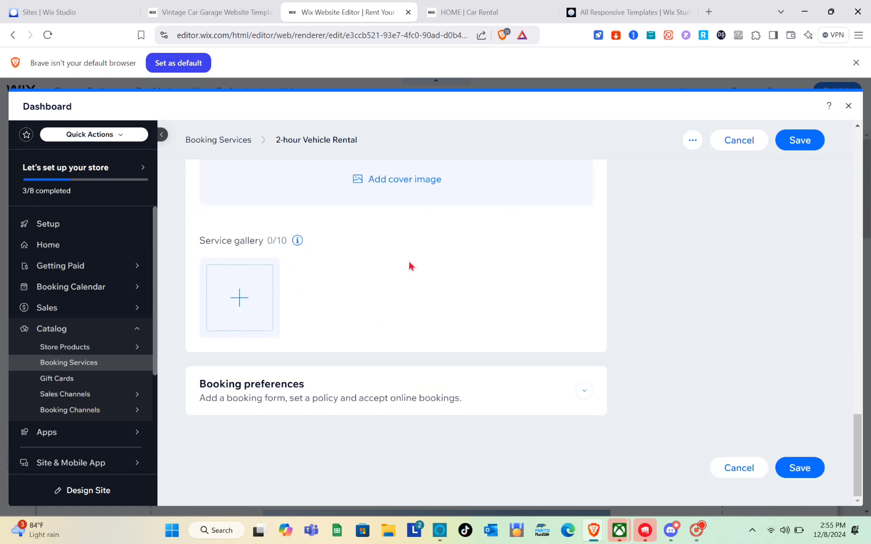
{"action": "scroll", "coordinate": [409, 261], "scroll_direction": "up", "scroll_amount": 1}
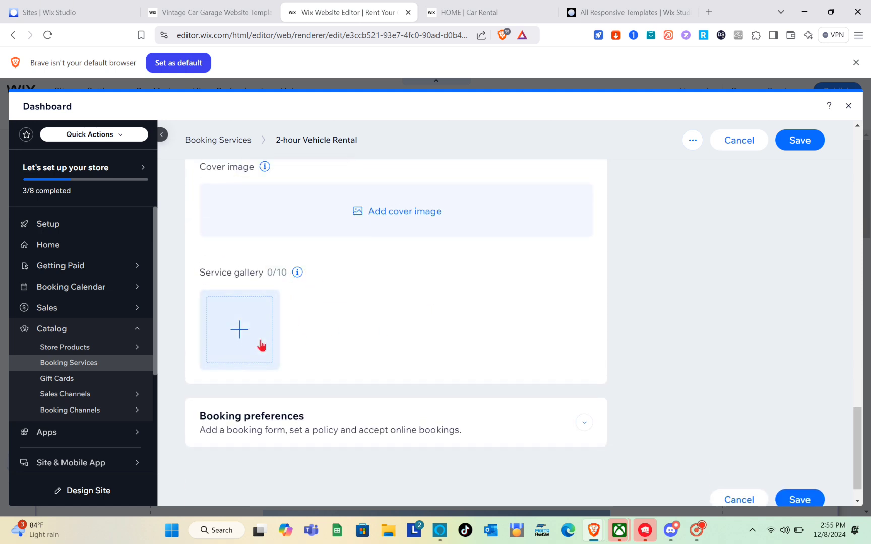
{"action": "scroll", "coordinate": [261, 344], "scroll_direction": "up", "scroll_amount": 1}
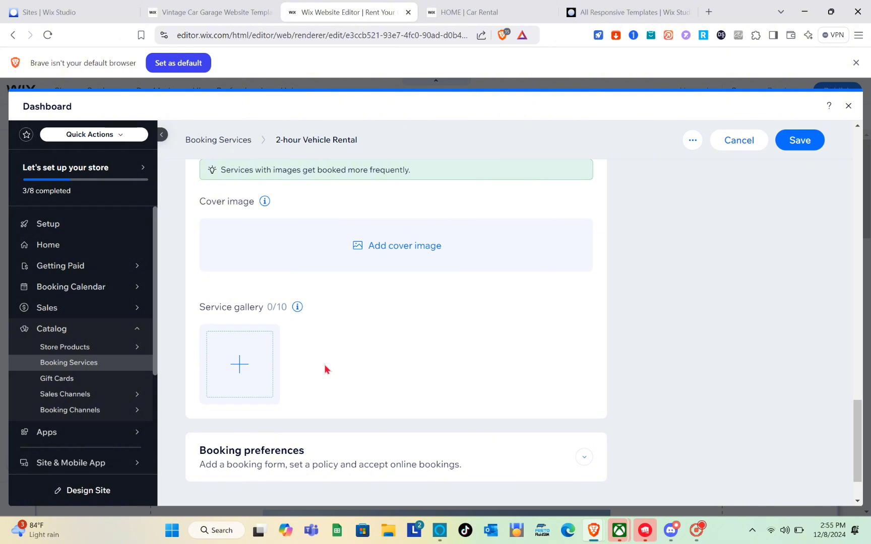
Search the media library for "cars" and browse the images for the service gallery without adding any
{"action": "left_click", "coordinate": [252, 367]}
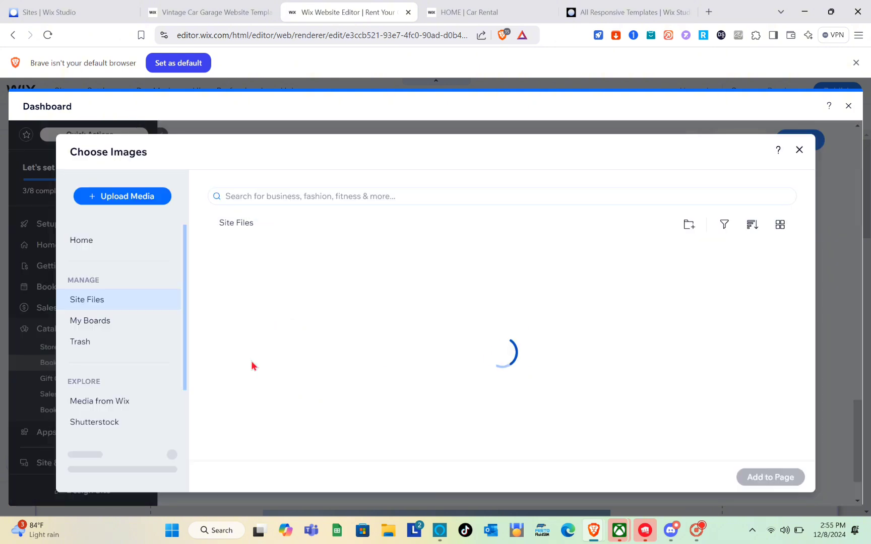
{"action": "left_click", "coordinate": [311, 193]}
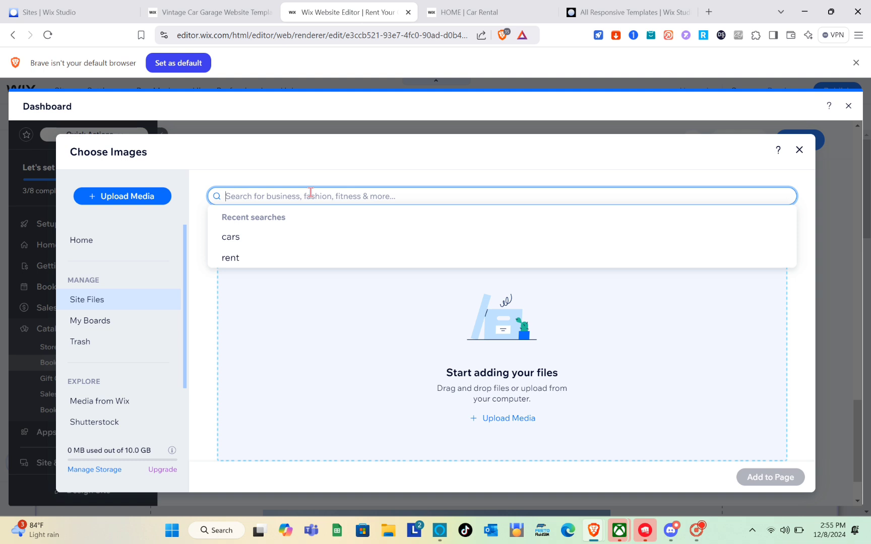
{"action": "type", "text": "cars"}
{"action": "key", "text": "Return"}
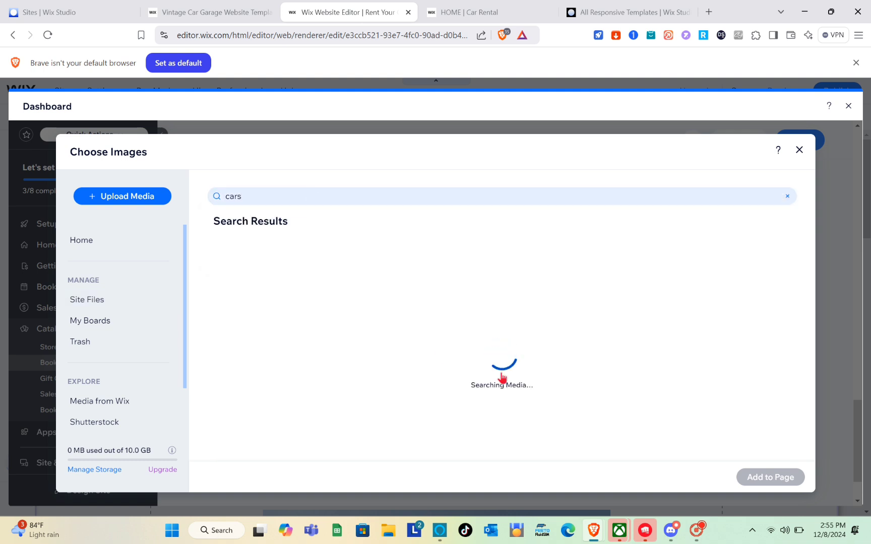
{"action": "scroll", "coordinate": [520, 348], "scroll_direction": "down", "scroll_amount": 2}
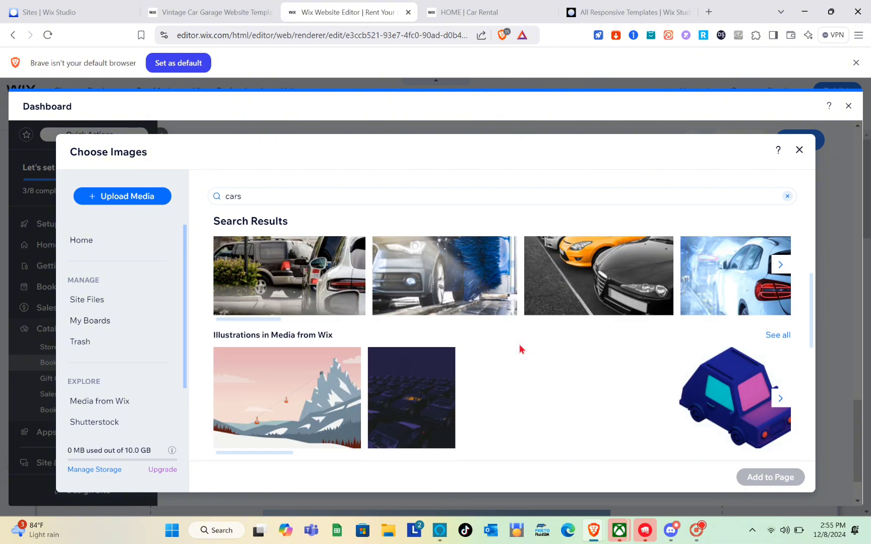
{"action": "scroll", "coordinate": [521, 349], "scroll_direction": "down", "scroll_amount": 5}
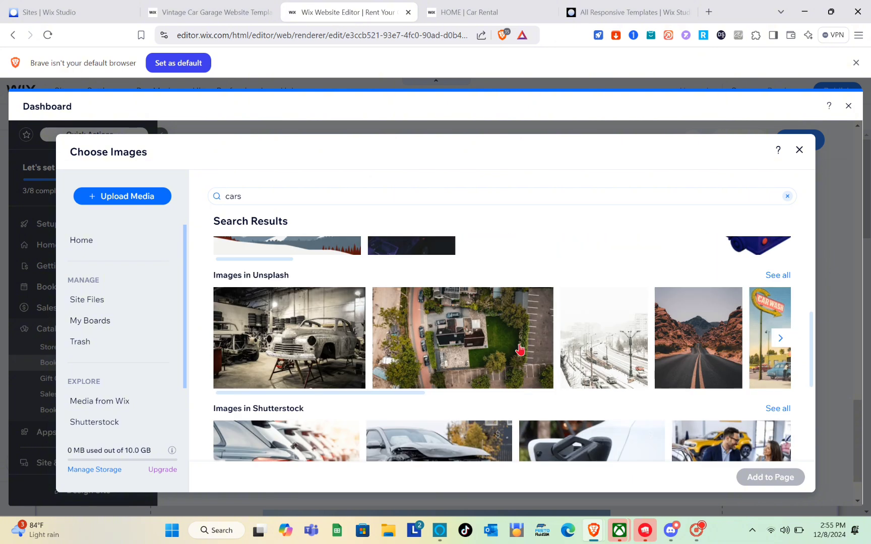
{"action": "scroll", "coordinate": [521, 349], "scroll_direction": "down", "scroll_amount": 1}
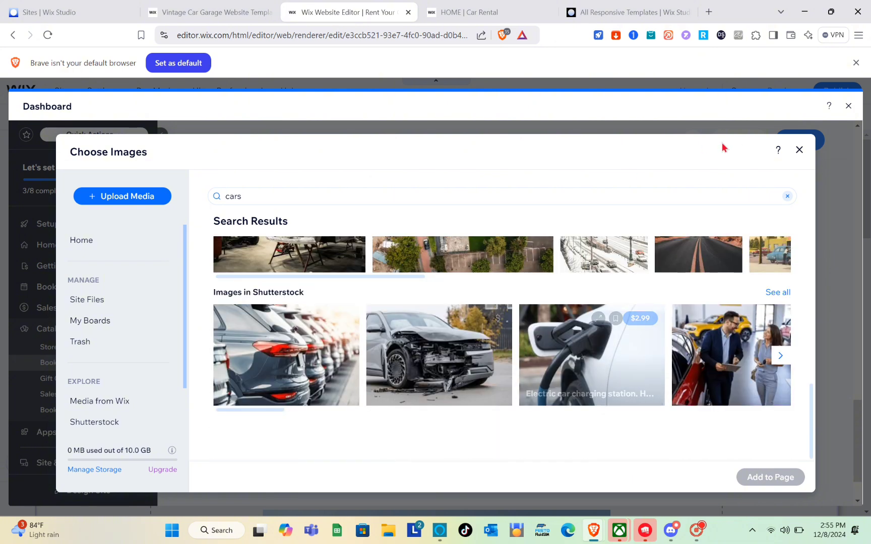
{"action": "left_click", "coordinate": [799, 150]}
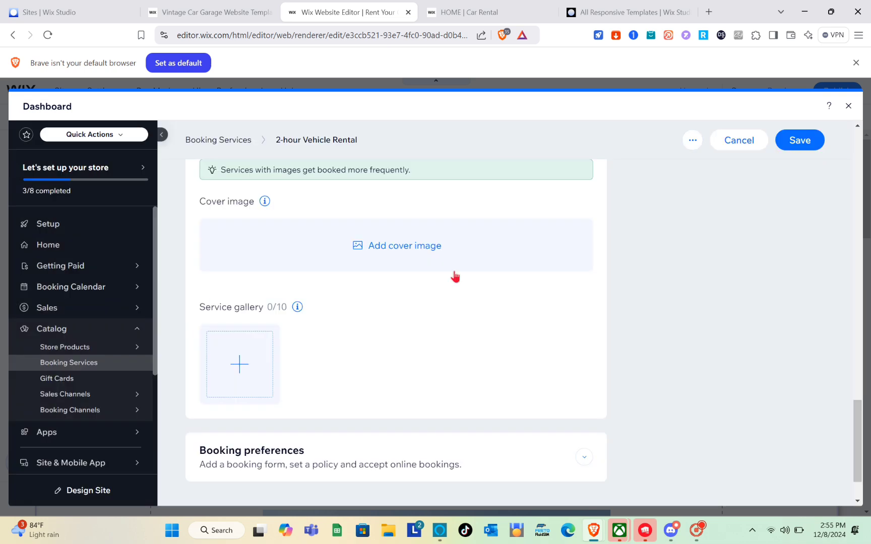
Open the service's main image for editing in Photo Studio
{"action": "scroll", "coordinate": [370, 416], "scroll_direction": "down", "scroll_amount": 2}
{"action": "scroll", "coordinate": [371, 416], "scroll_direction": "up", "scroll_amount": 15}
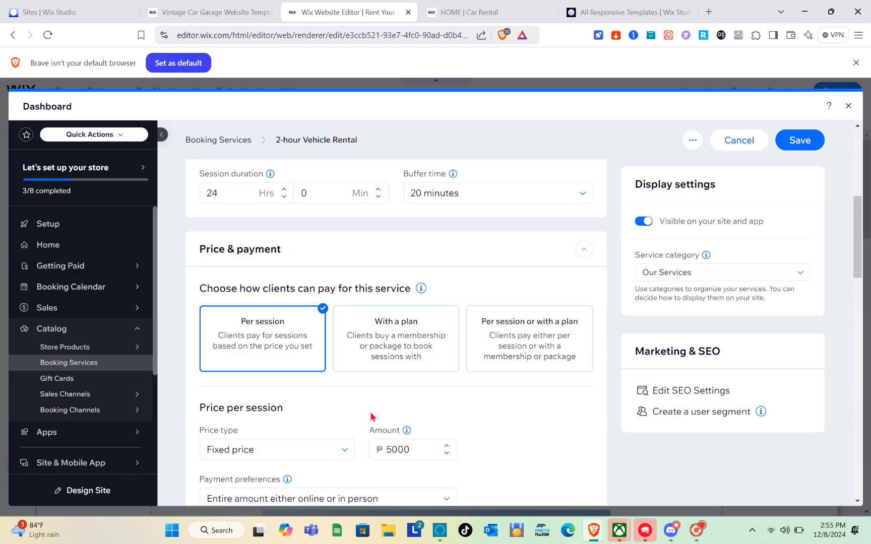
{"action": "scroll", "coordinate": [371, 416], "scroll_direction": "down", "scroll_amount": 1}
{"action": "scroll", "coordinate": [370, 413], "scroll_direction": "down", "scroll_amount": 2}
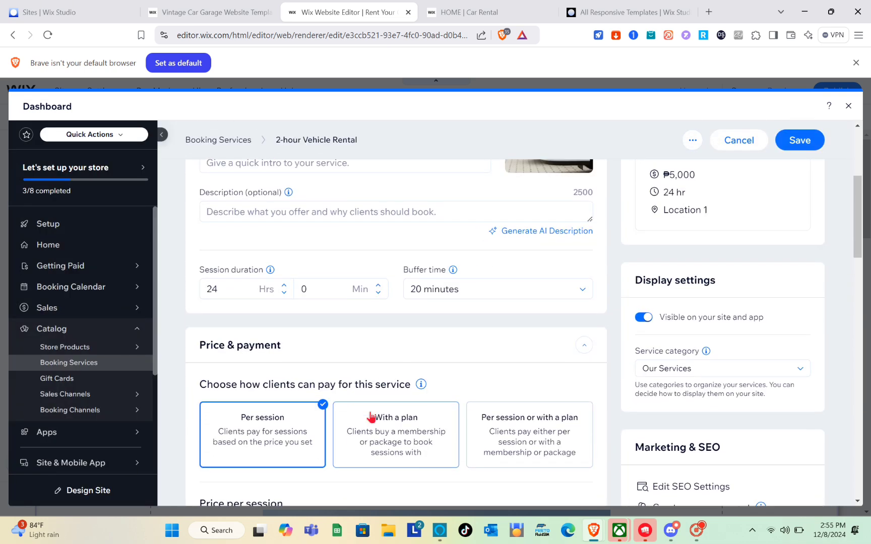
{"action": "scroll", "coordinate": [369, 414], "scroll_direction": "up", "scroll_amount": 3}
{"action": "mouse_move", "coordinate": [551, 347]}
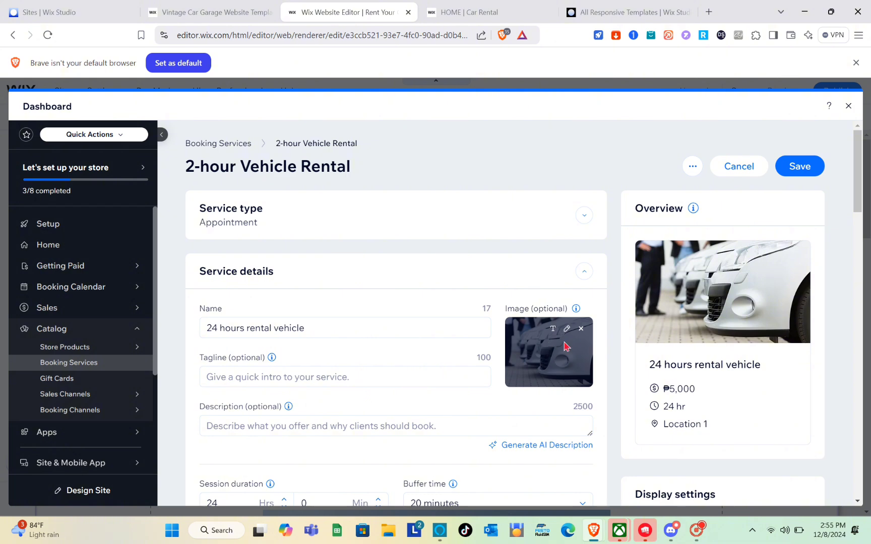
{"action": "left_click", "coordinate": [566, 330]}
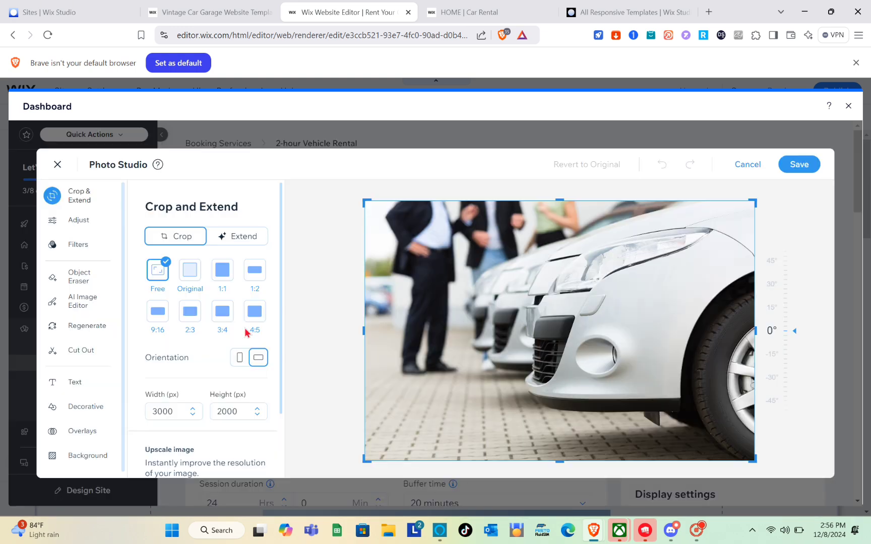
{"action": "scroll", "coordinate": [183, 389], "scroll_direction": "down", "scroll_amount": 1}
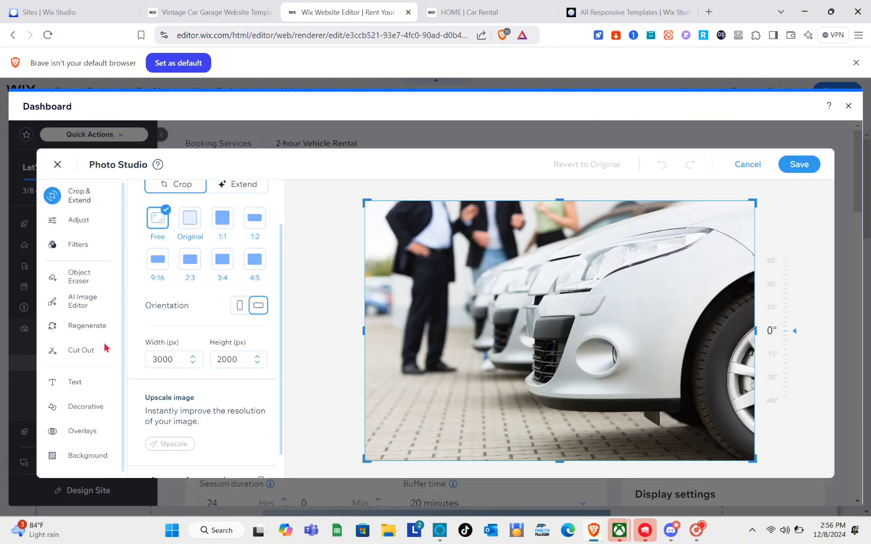
{"action": "scroll", "coordinate": [105, 347], "scroll_direction": "down", "scroll_amount": 1}
{"action": "scroll", "coordinate": [88, 307], "scroll_direction": "up", "scroll_amount": 1}
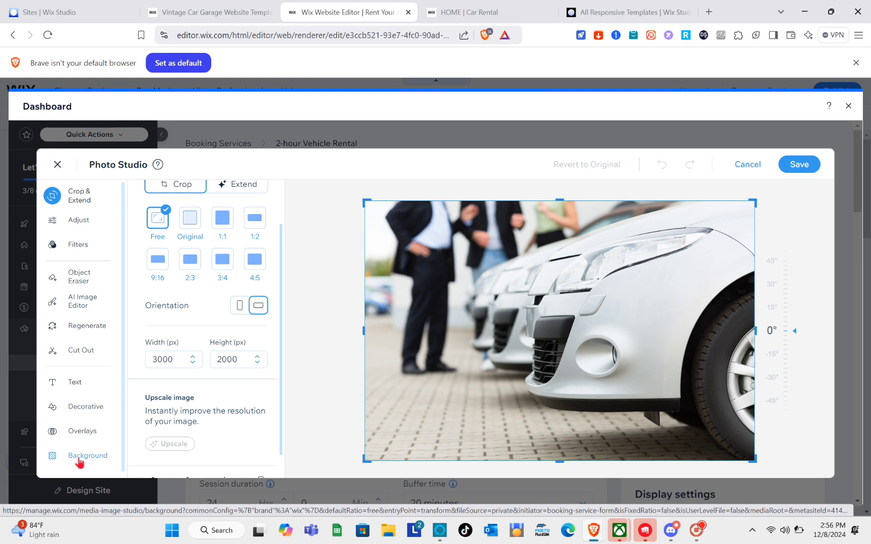
Make the original photo fully transparent in Photo Studio's background settings, leaving the fill colour unset
{"action": "left_click", "coordinate": [79, 462]}
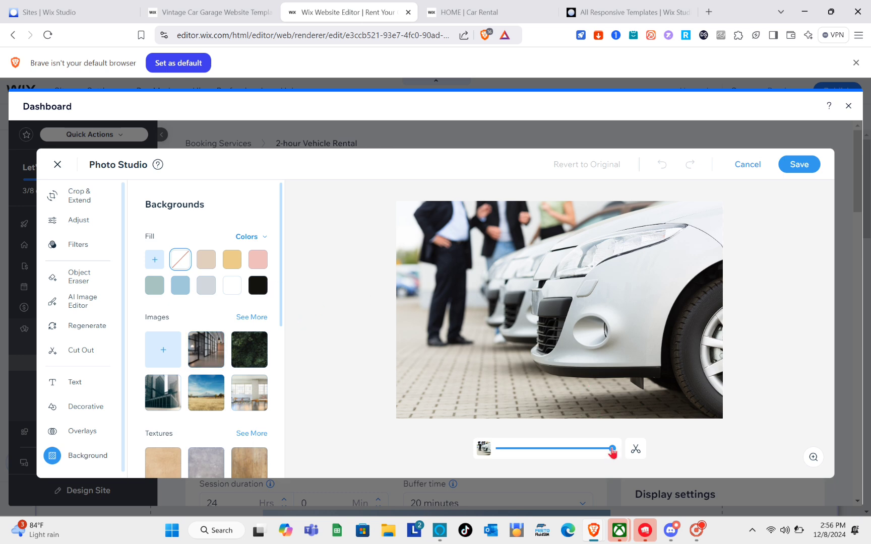
{"action": "left_click_drag", "start_coordinate": [613, 449], "coordinate": [432, 445]}
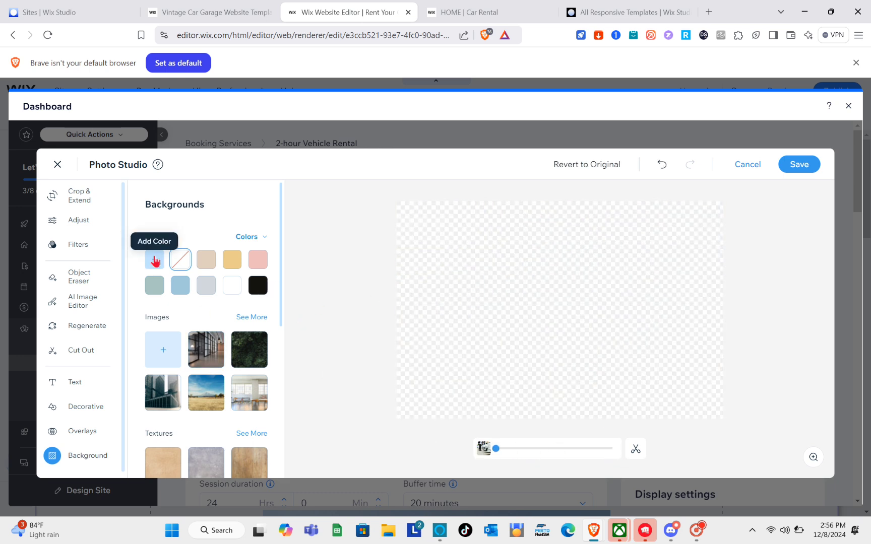
{"action": "left_click", "coordinate": [155, 259]}
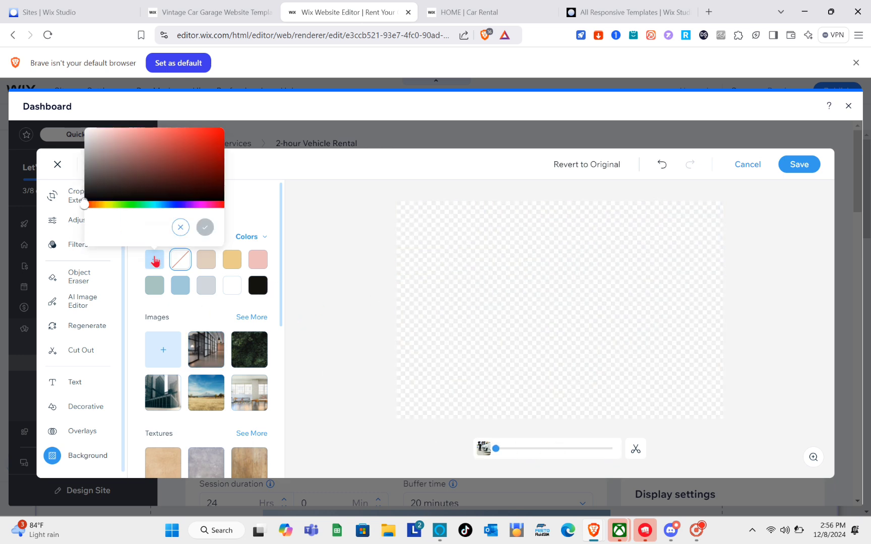
{"action": "left_click", "coordinate": [167, 354]}
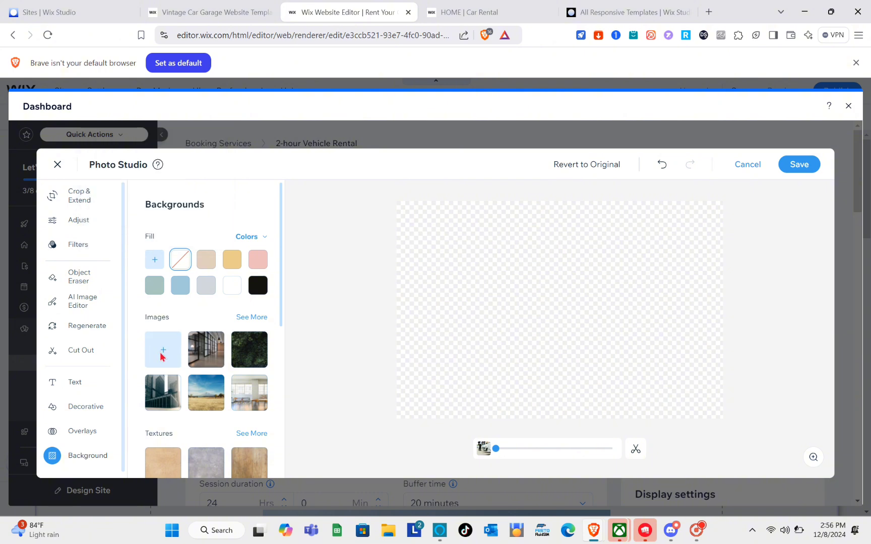
Search the media library for "car rental", set the New Car Keys photo as the background, and save the edited image
{"action": "left_click", "coordinate": [160, 354]}
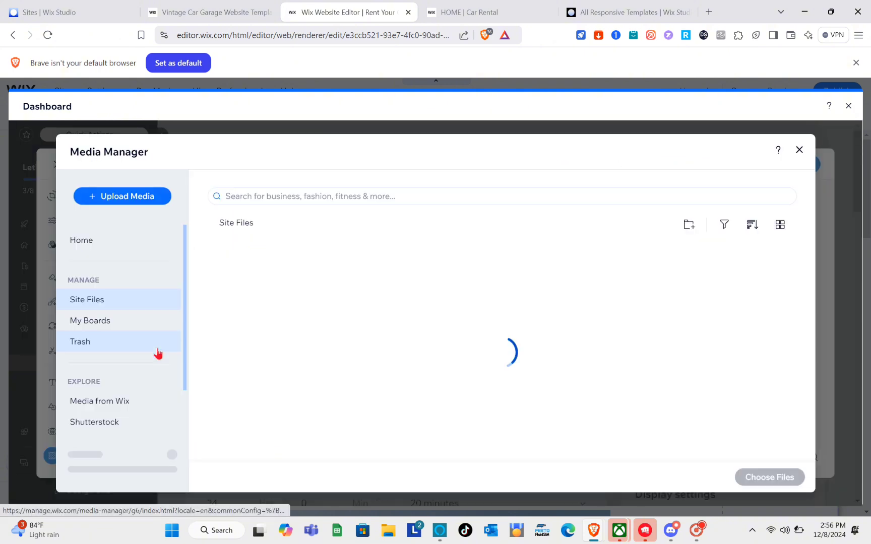
{"action": "left_click", "coordinate": [296, 196]}
{"action": "type", "text": "ca"}
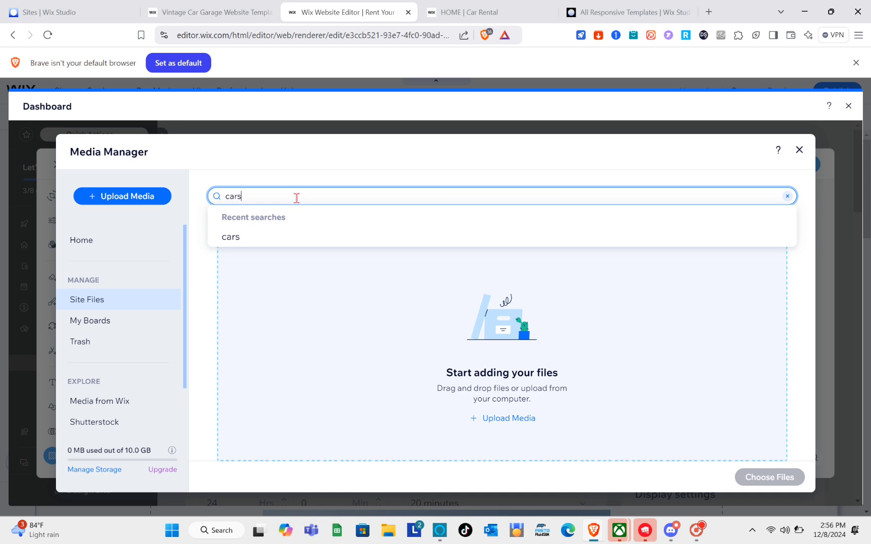
{"action": "type", "text": "rs"}
{"action": "key", "text": "BackSpace"}
{"action": "type", "text": "ren"}
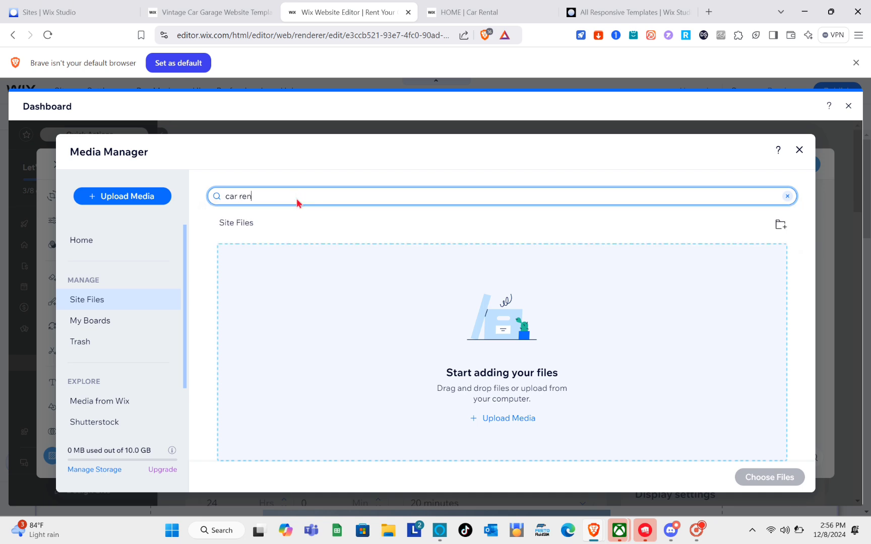
{"action": "type", "text": "tal"}
{"action": "key", "text": "Return"}
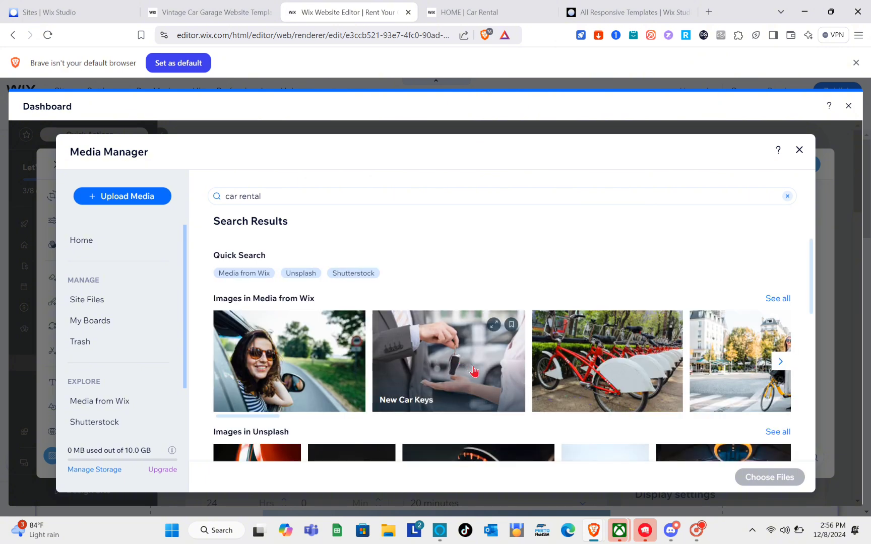
{"action": "left_click", "coordinate": [473, 371]}
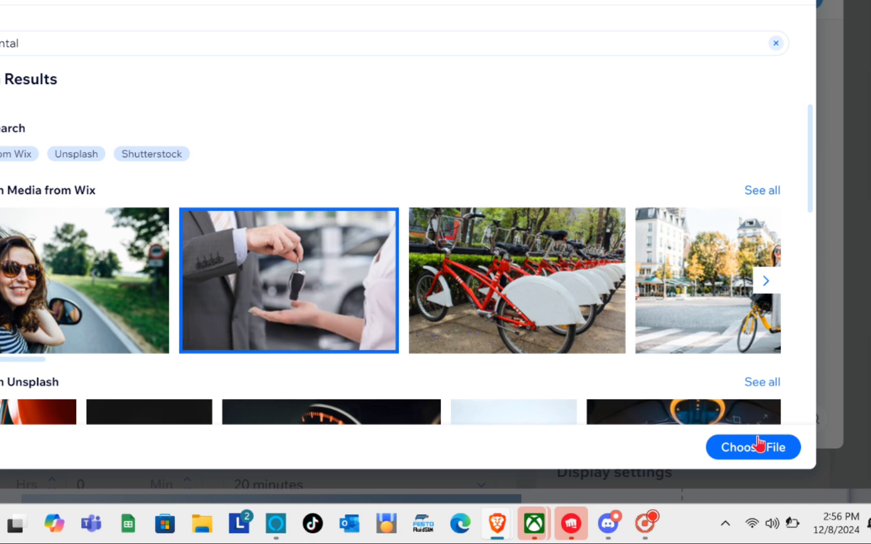
{"action": "left_click", "coordinate": [758, 452]}
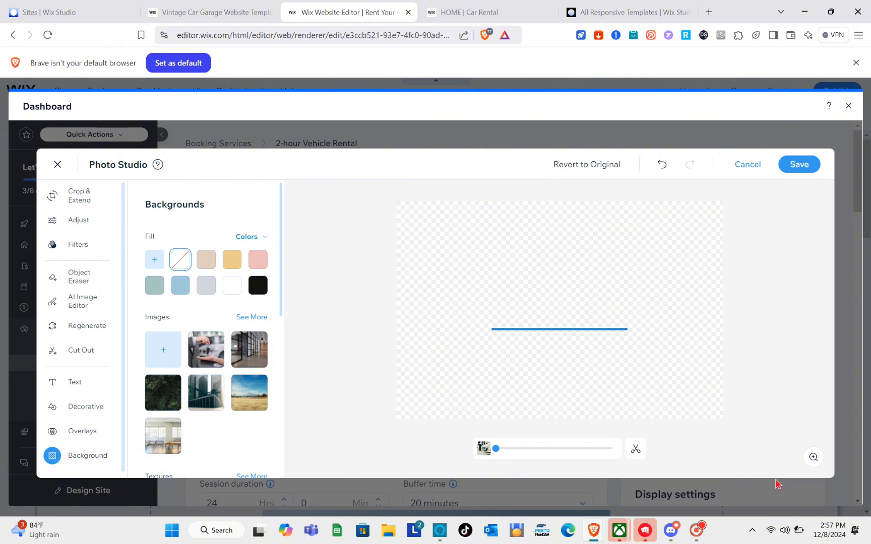
{"action": "left_click", "coordinate": [799, 166]}
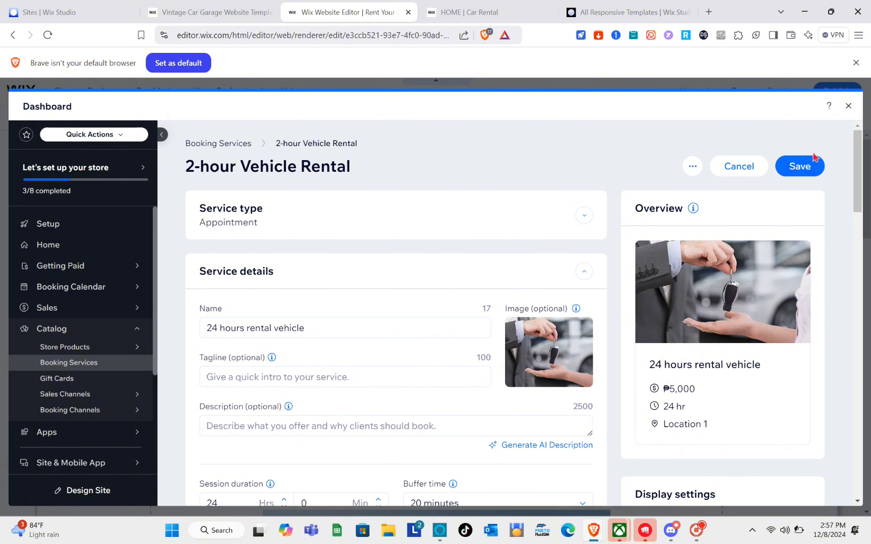
Save the 24 hours rental vehicle service, dismiss the upgrade offer, and return to the site editor
{"action": "left_click", "coordinate": [807, 170]}
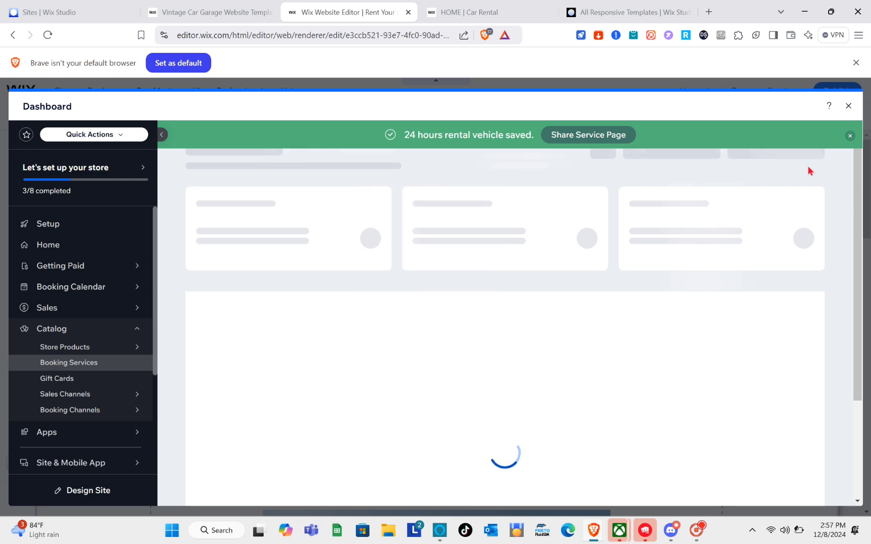
{"action": "left_click", "coordinate": [848, 106]}
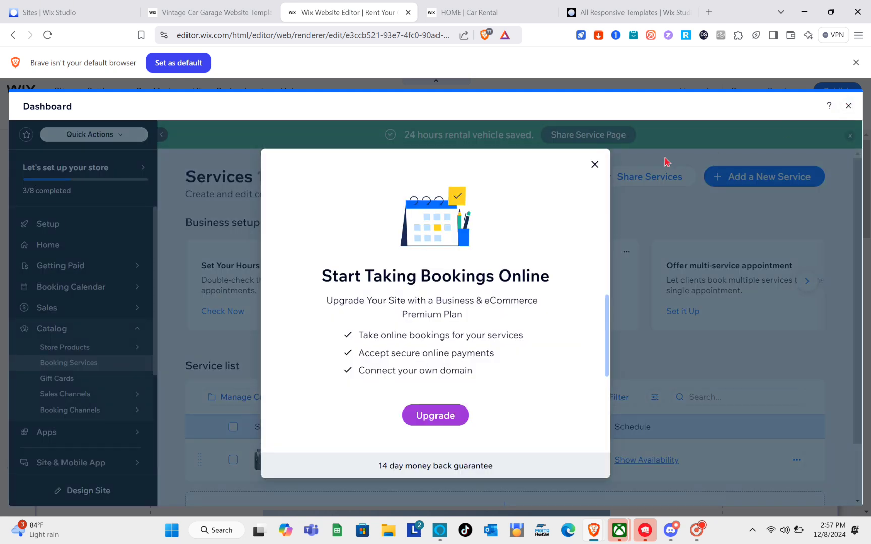
{"action": "left_click", "coordinate": [595, 167]}
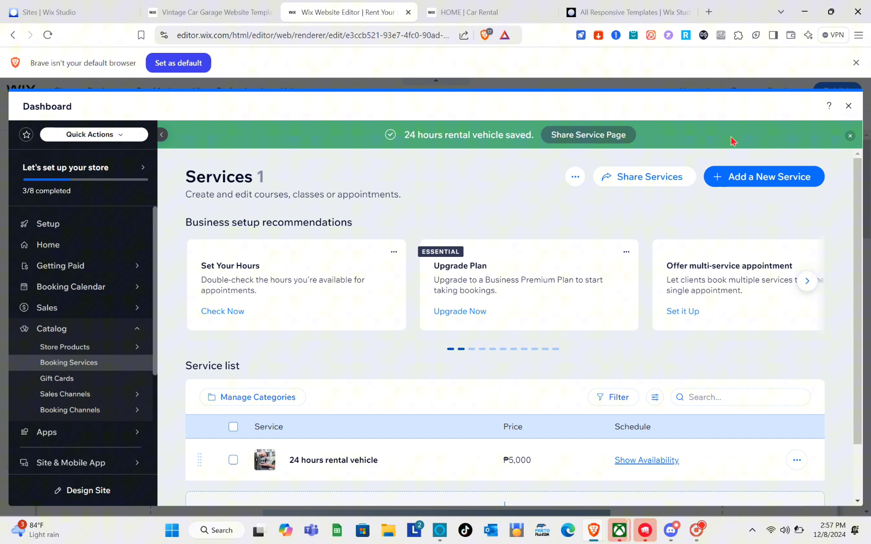
{"action": "left_click", "coordinate": [848, 105]}
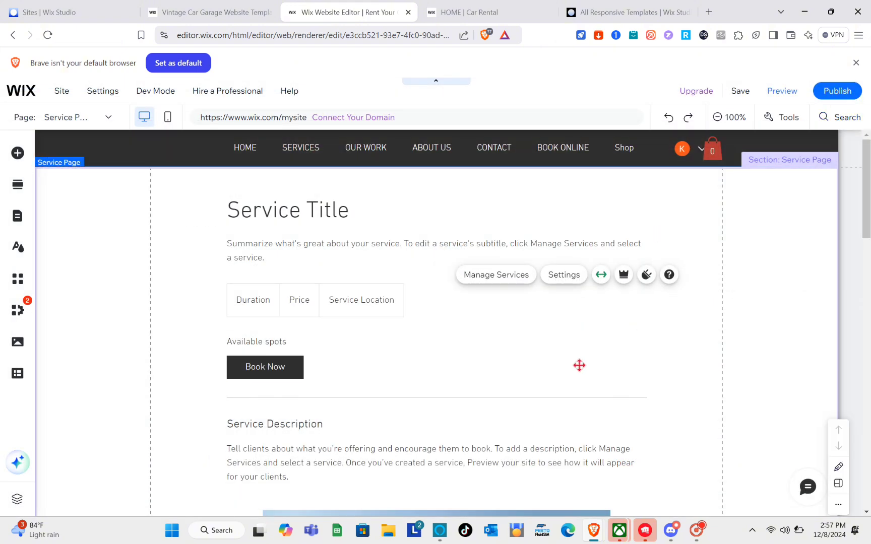
Publish the site and open the live version from the publishing confirmation
{"action": "scroll", "coordinate": [579, 365], "scroll_direction": "down", "scroll_amount": 2}
{"action": "scroll", "coordinate": [579, 365], "scroll_direction": "up", "scroll_amount": 2}
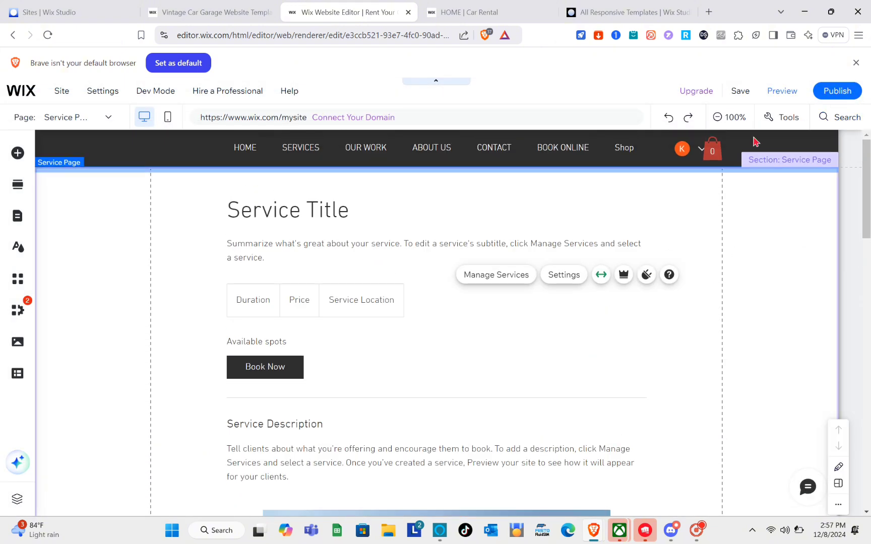
{"action": "left_click", "coordinate": [840, 95]}
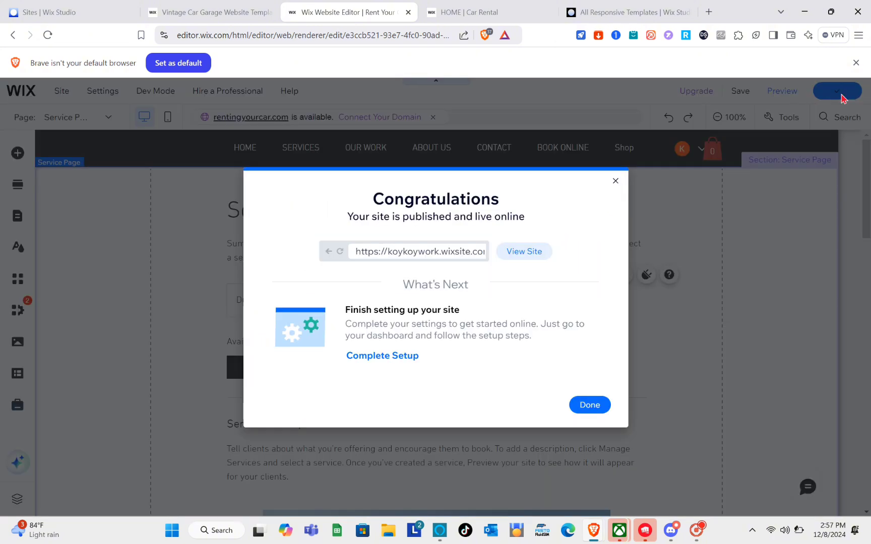
{"action": "left_click", "coordinate": [524, 252]}
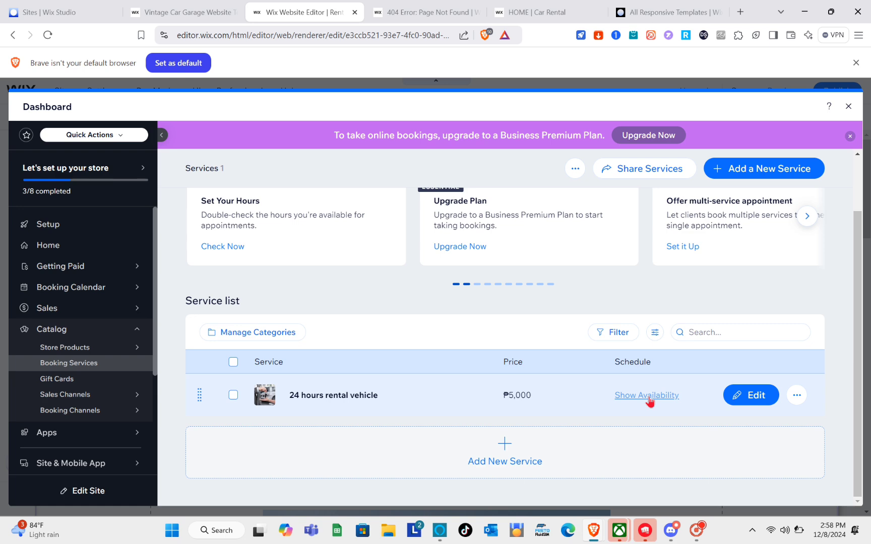
Check the availability of the 24 hours rental vehicle service, select it in the service list, and return to the site editor
{"action": "left_click", "coordinate": [649, 398]}
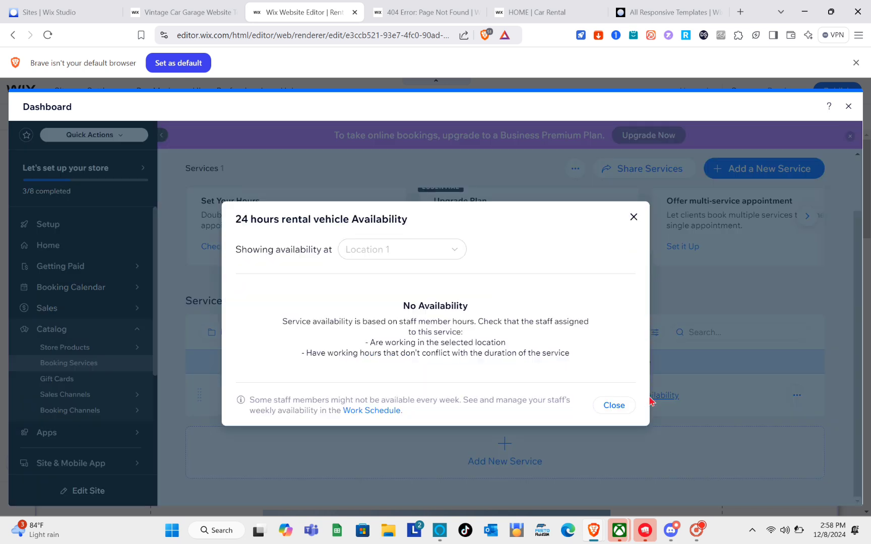
{"action": "left_click", "coordinate": [634, 217]}
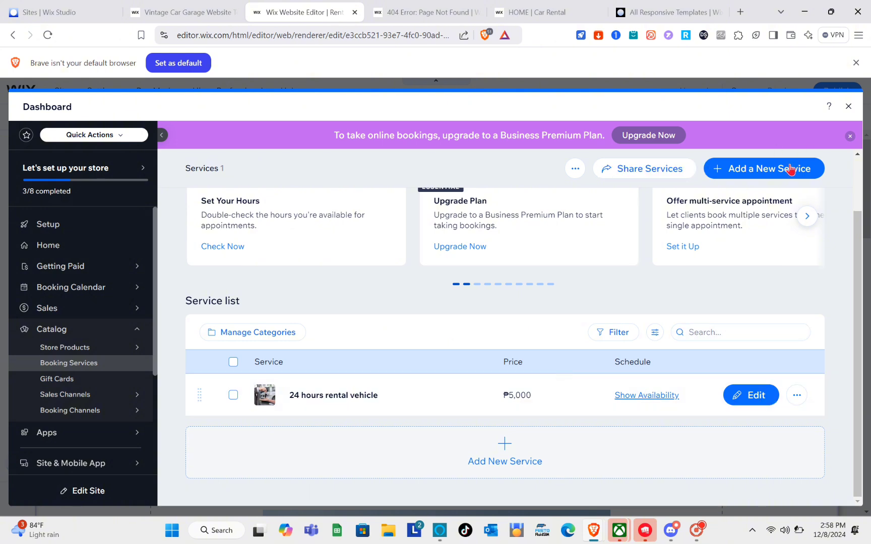
{"action": "left_click", "coordinate": [233, 396]}
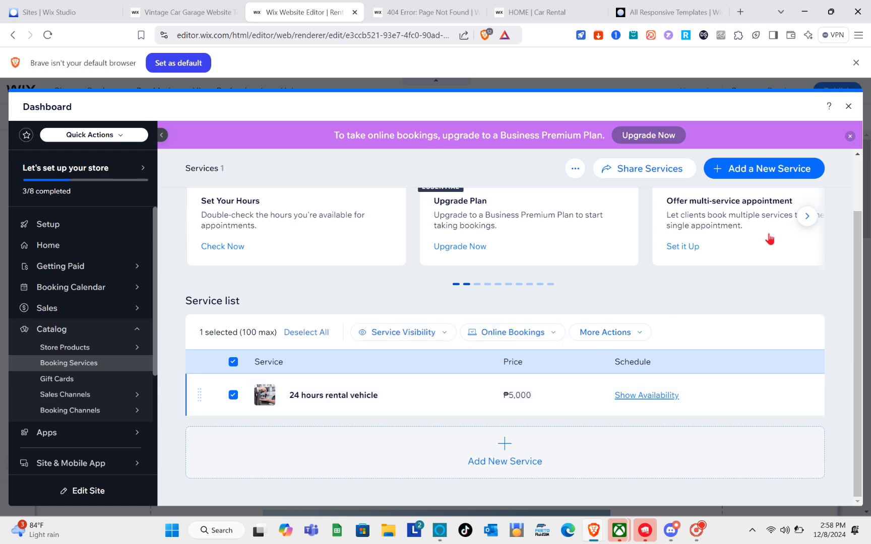
{"action": "left_click", "coordinate": [847, 105]}
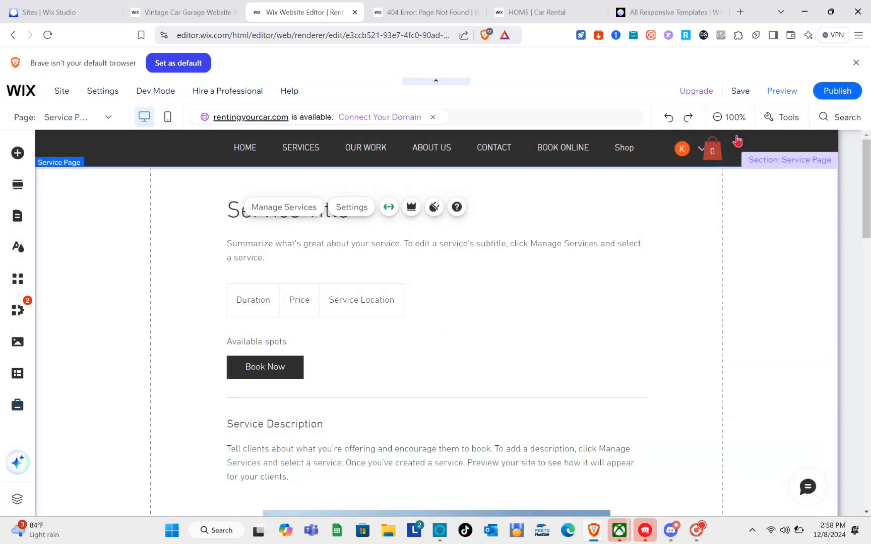
Preview the Service Page and start booking the 24 hours rental vehicle
{"action": "scroll", "coordinate": [422, 383], "scroll_direction": "down", "scroll_amount": 3}
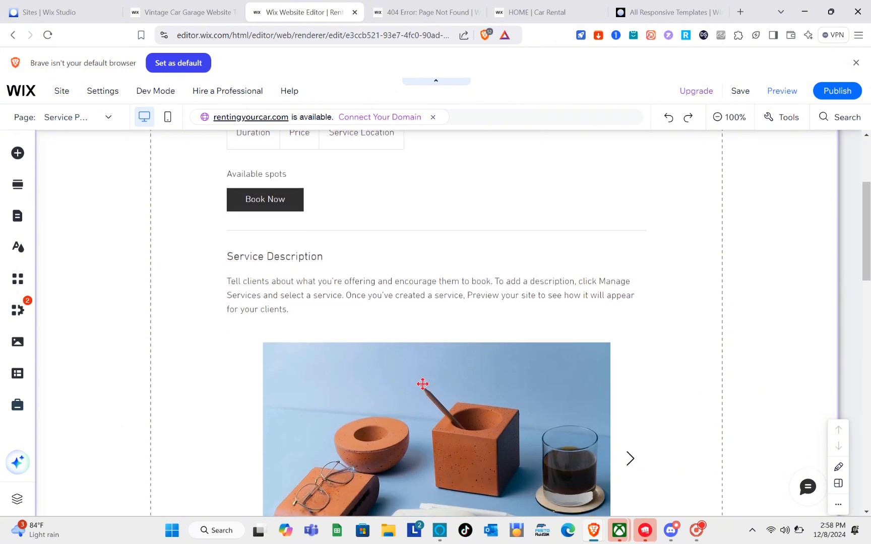
{"action": "scroll", "coordinate": [422, 384], "scroll_direction": "up", "scroll_amount": 3}
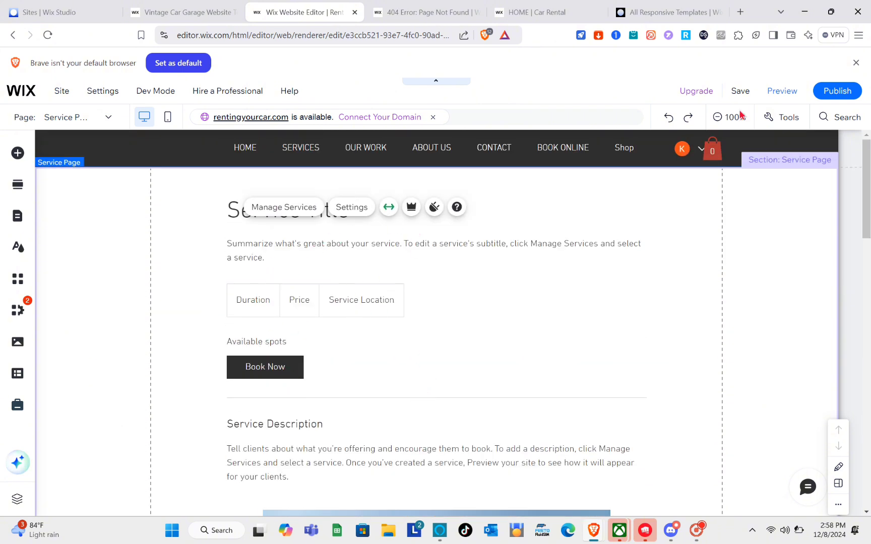
{"action": "left_click", "coordinate": [774, 93]}
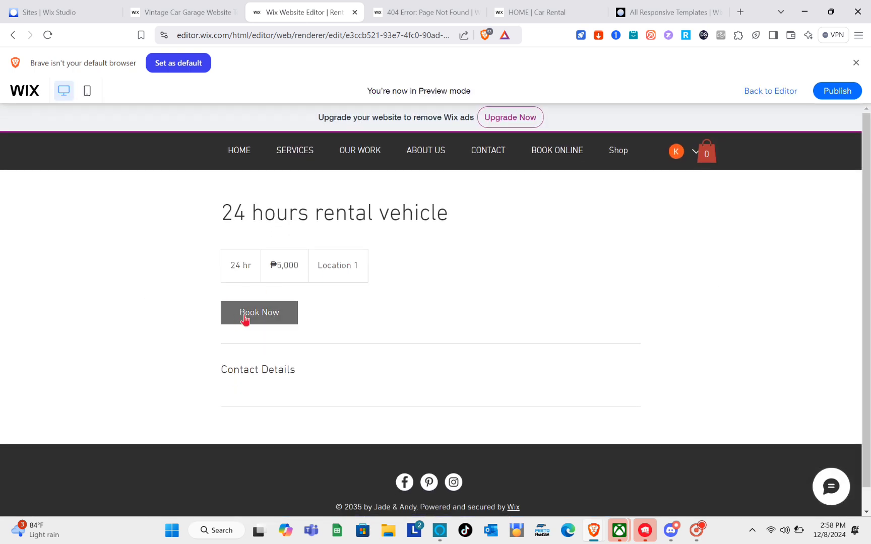
{"action": "left_click", "coordinate": [245, 319]}
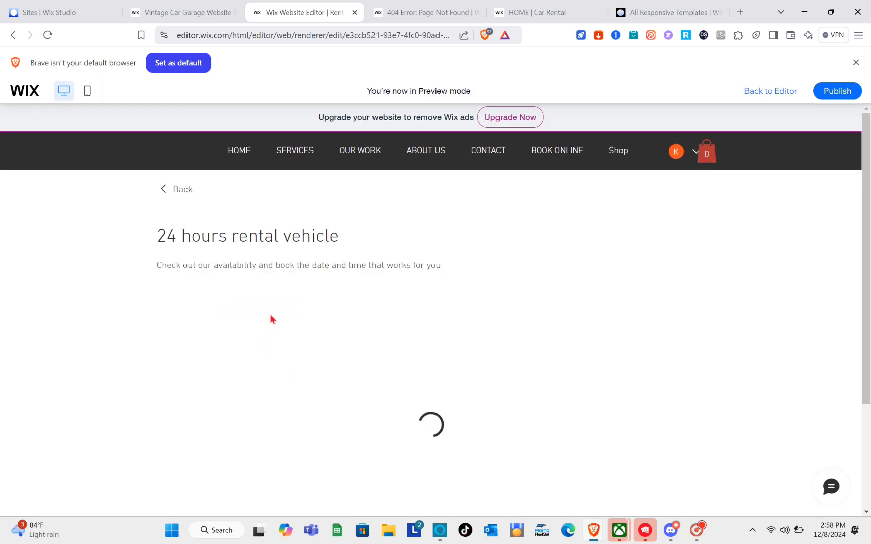
Review the booking calendar in the preview and choose December 13, 2024 to check its availability
{"action": "scroll", "coordinate": [284, 410], "scroll_direction": "down", "scroll_amount": 2}
{"action": "scroll", "coordinate": [285, 410], "scroll_direction": "up", "scroll_amount": 2}
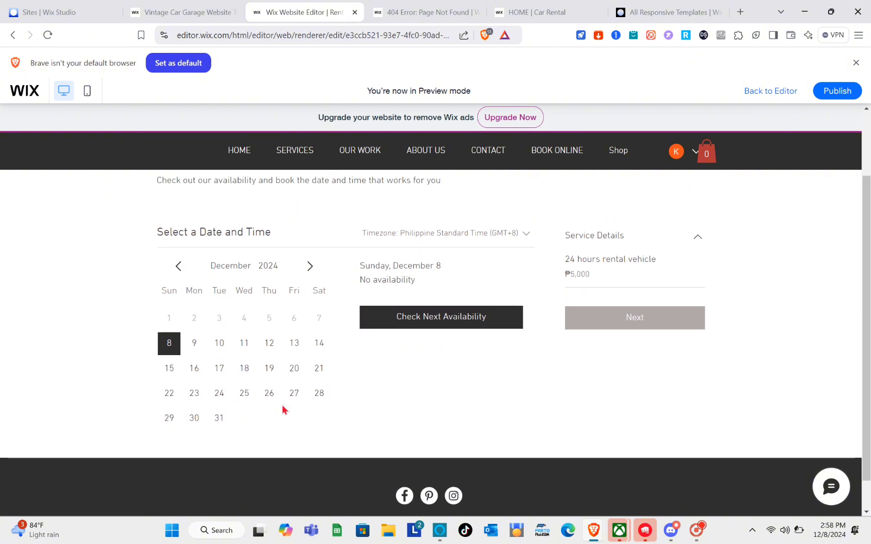
{"action": "scroll", "coordinate": [249, 398], "scroll_direction": "down", "scroll_amount": 2}
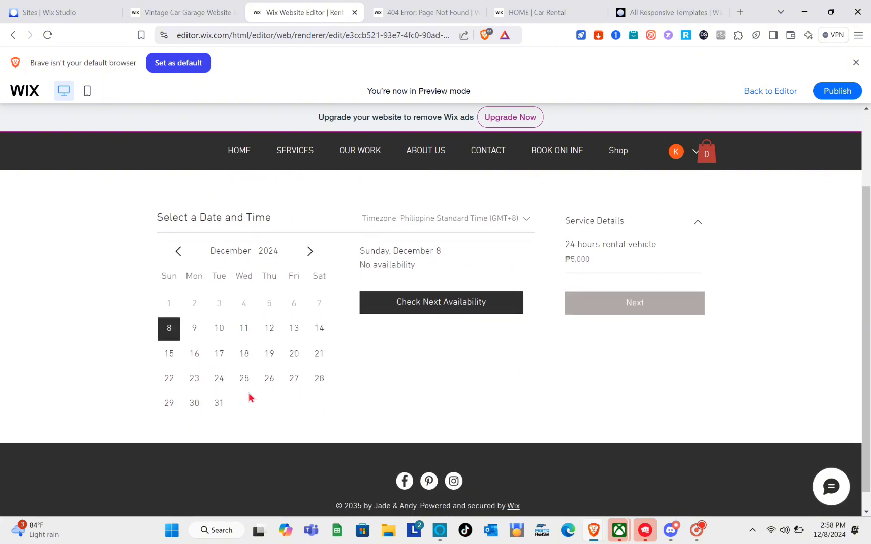
{"action": "scroll", "coordinate": [250, 398], "scroll_direction": "up", "scroll_amount": 2}
{"action": "scroll", "coordinate": [249, 398], "scroll_direction": "down", "scroll_amount": 1}
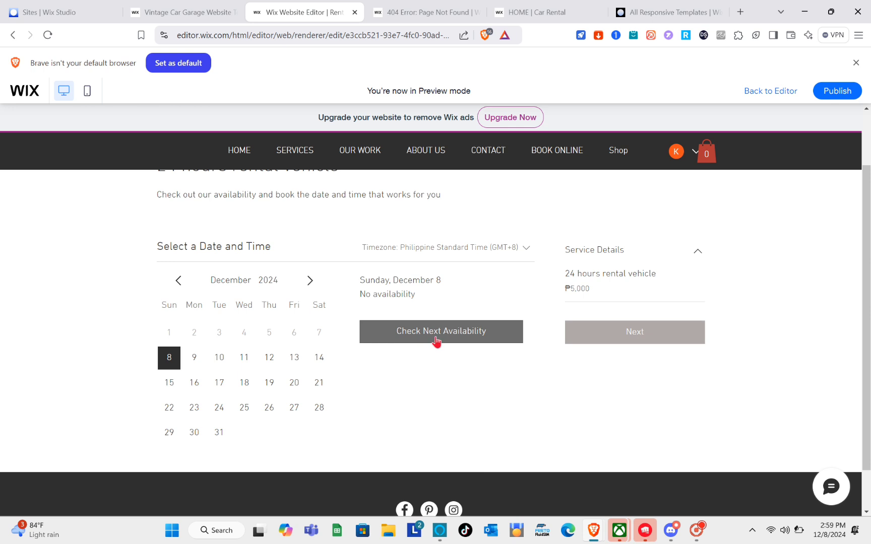
{"action": "left_click", "coordinate": [297, 359]}
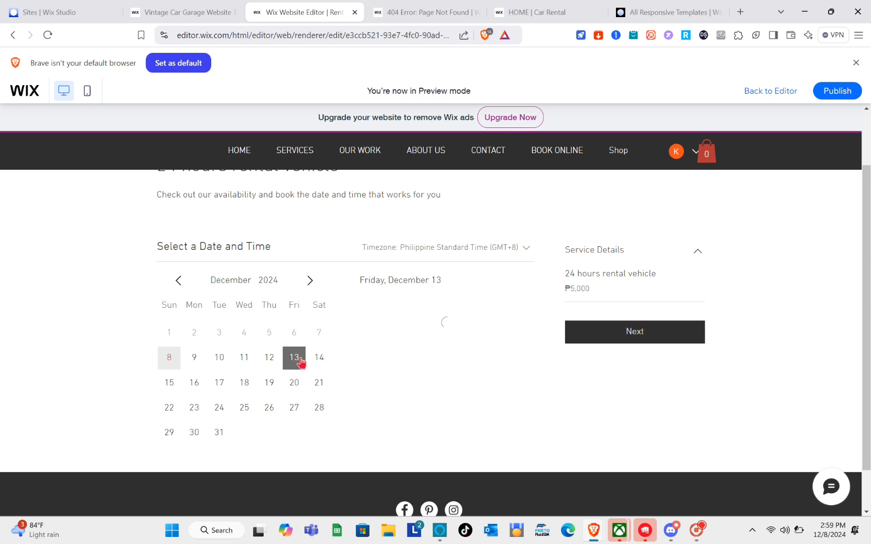